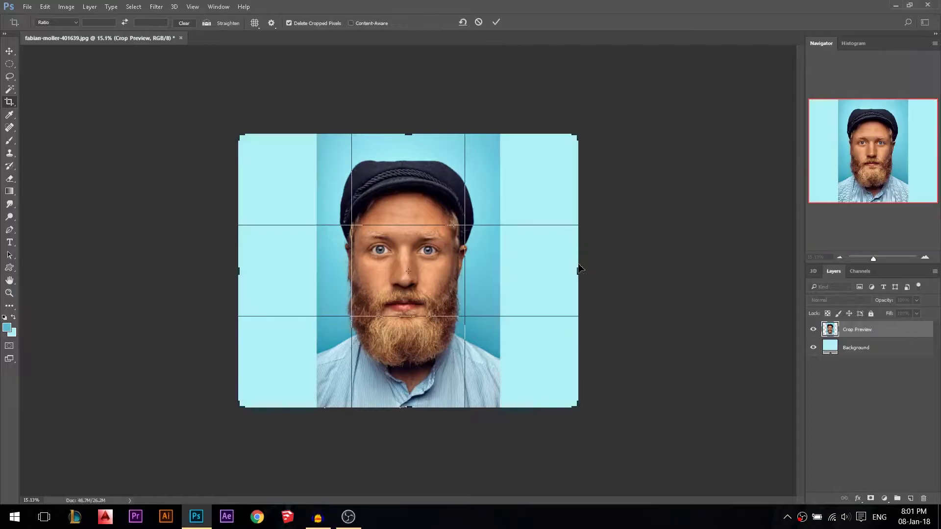
- Apply the crop that extends the canvas on both sides of the portrait
{"action": "key", "text": "Return"}
{"action": "left_click", "coordinate": [9, 51]}
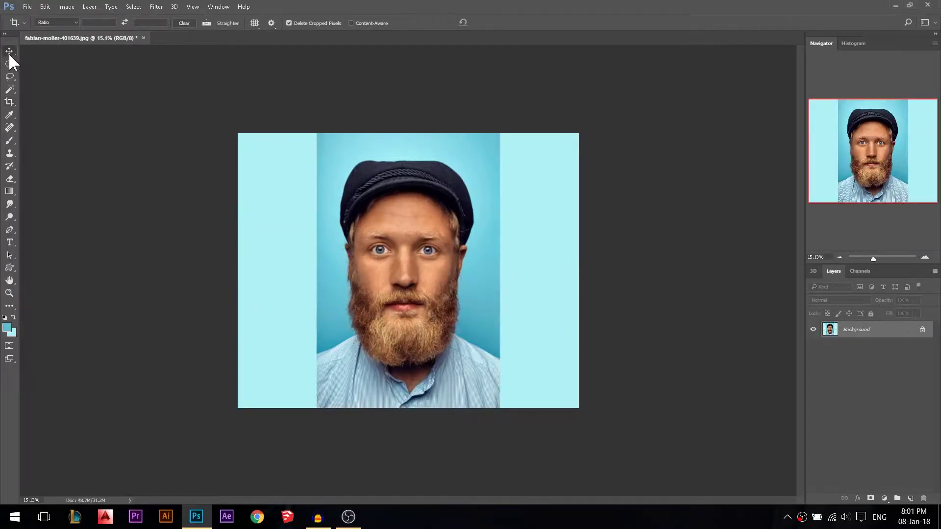
- Draw a Pen tool path along the beard's lower edge and out around the shirt and shoulders
{"action": "scroll", "coordinate": [493, 336], "scroll_direction": "up", "scroll_amount": 5}
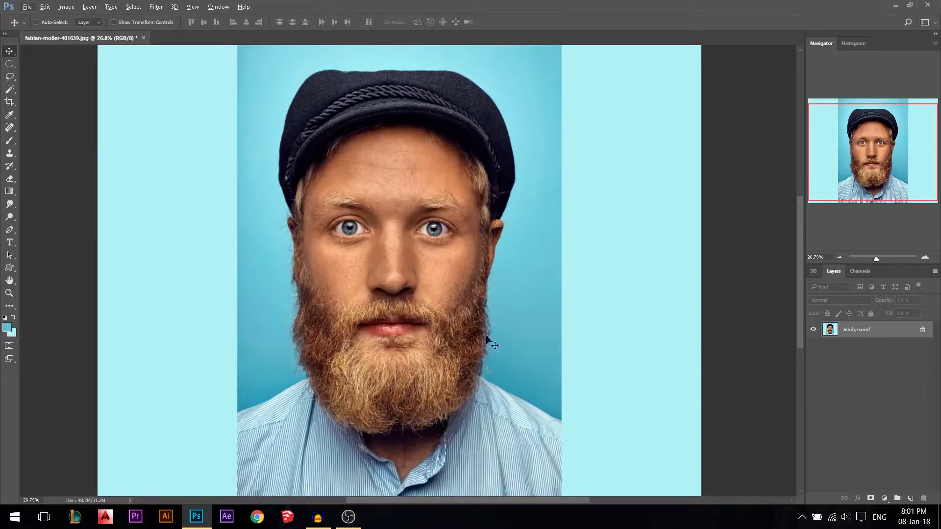
{"action": "left_click", "coordinate": [10, 230]}
{"action": "left_click", "coordinate": [299, 357]}
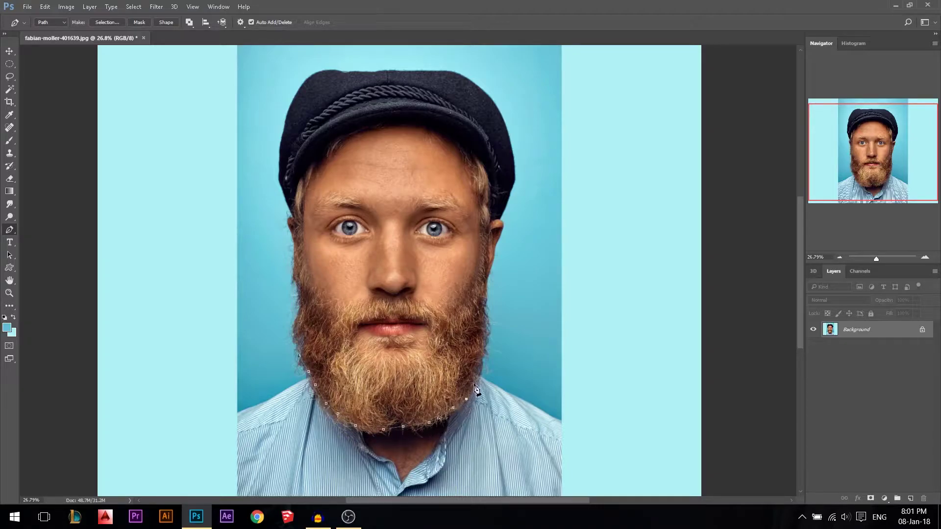
{"action": "scroll", "coordinate": [529, 328], "scroll_direction": "down", "scroll_amount": 2}
{"action": "left_click", "coordinate": [587, 375]}
{"action": "left_click", "coordinate": [560, 457]}
{"action": "left_click", "coordinate": [480, 474]}
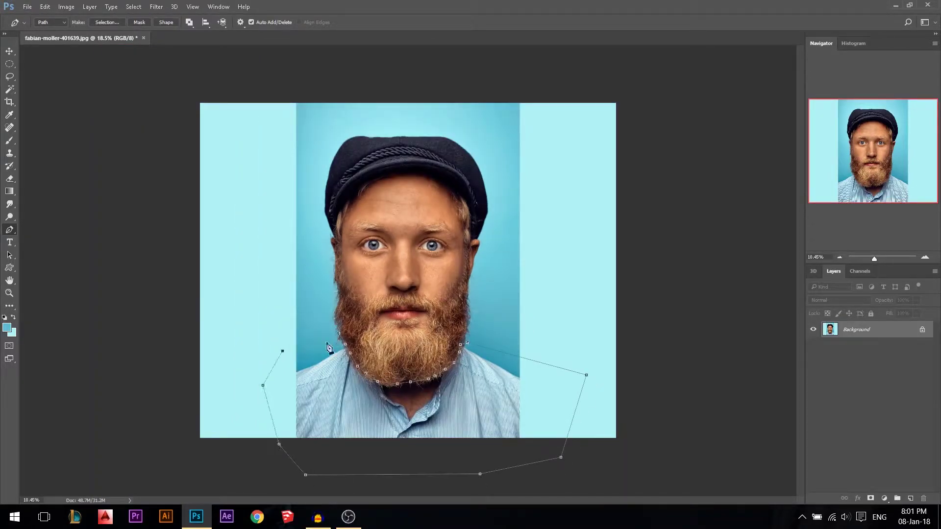
- Unlock the background layer and duplicate it
{"action": "left_click", "coordinate": [923, 330]}
{"action": "key", "text": "ctrl+j"}
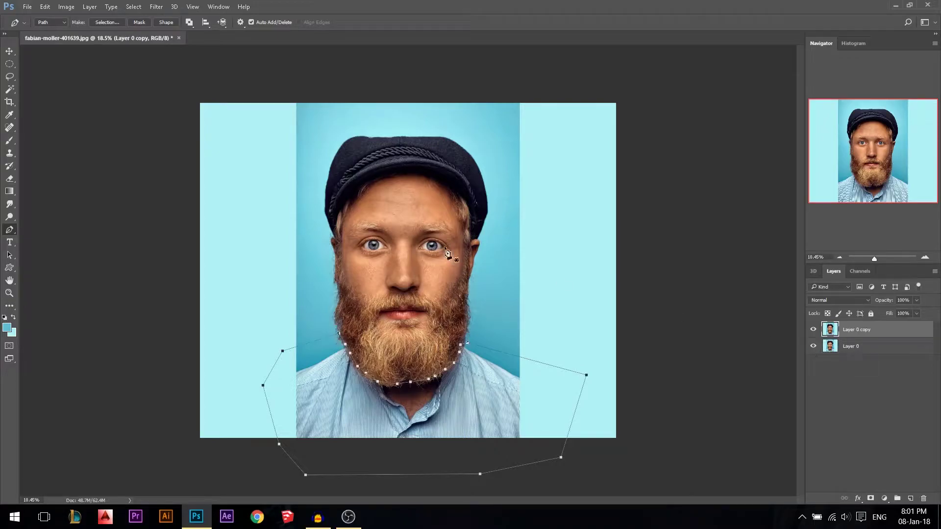
- Convert the path to a selection with a feather radius of 0 pixels and add it as a mask on Layer 0 copy
{"action": "scroll", "coordinate": [446, 251], "scroll_direction": "up", "scroll_amount": 1}
{"action": "right_click", "coordinate": [461, 414]}
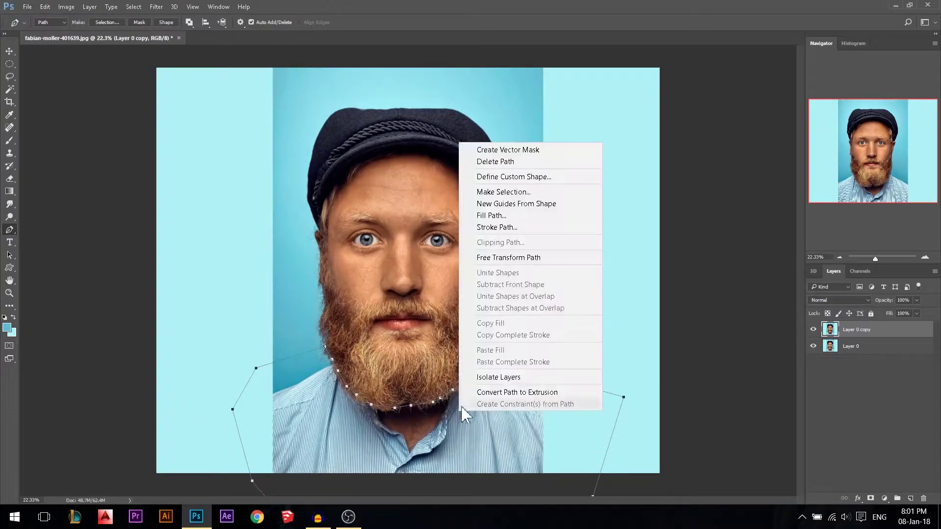
{"action": "left_click", "coordinate": [512, 201]}
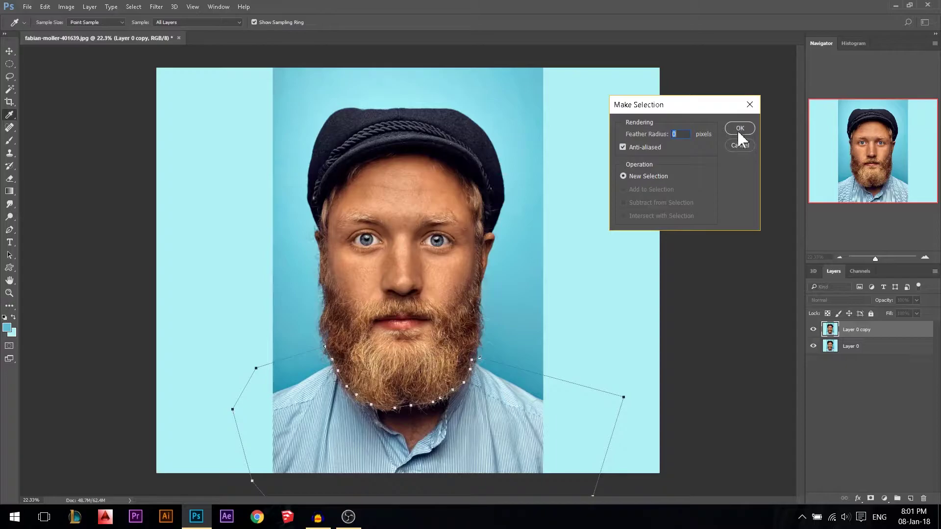
{"action": "left_click", "coordinate": [739, 131]}
{"action": "left_click", "coordinate": [871, 499]}
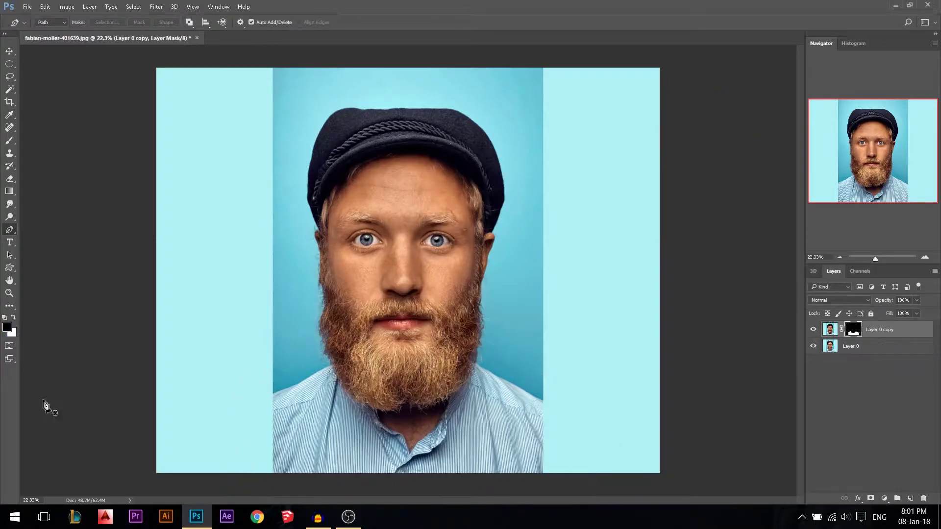
- Hide the original Layer 0 and invert the copy's mask to hide the shirt and shoulders
{"action": "left_click", "coordinate": [813, 346]}
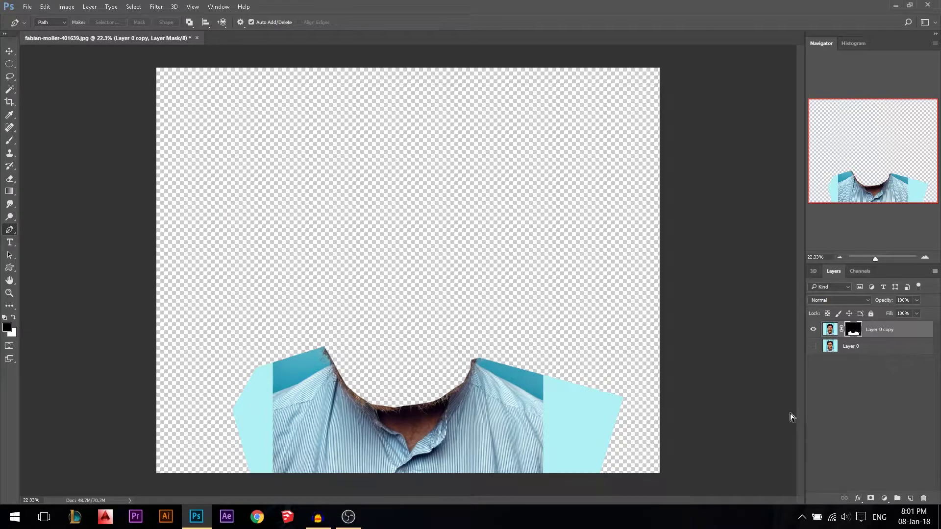
{"action": "key", "text": "ctrl+i"}
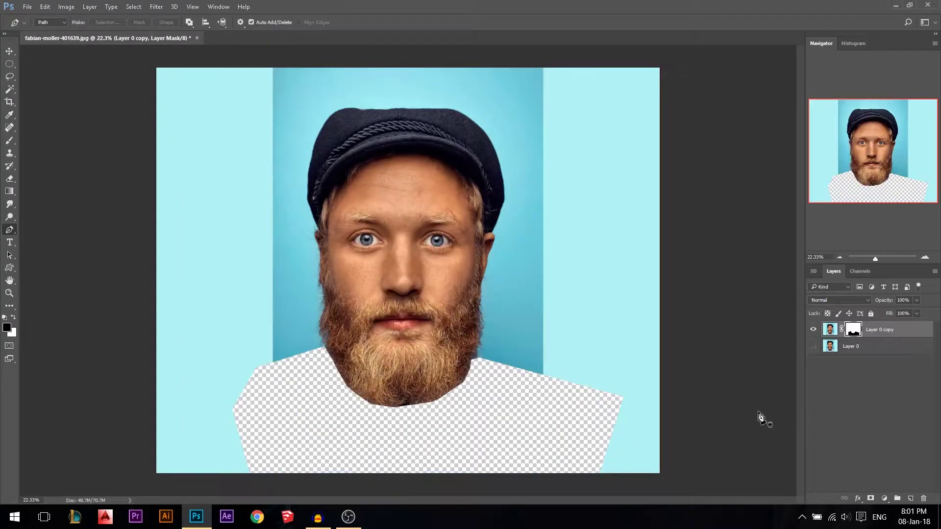
- Select the blue background around the head with the Magic Wand and fill it with black on the layer mask
{"action": "left_click", "coordinate": [7, 91]}
{"action": "left_click", "coordinate": [329, 109]}
{"action": "left_click", "coordinate": [525, 110], "text": "shift"}
{"action": "left_click", "coordinate": [515, 348], "text": "shift"}
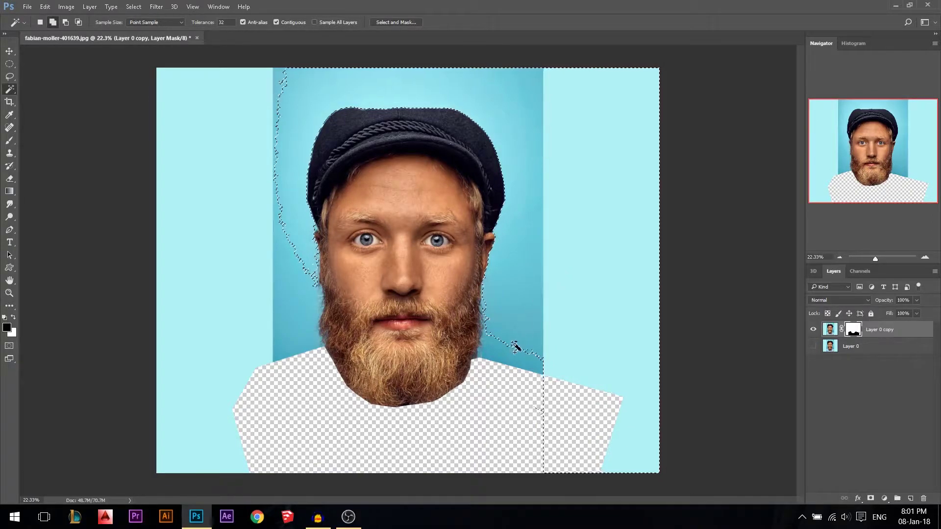
{"action": "left_click", "coordinate": [510, 351], "text": "shift"}
{"action": "left_click", "coordinate": [304, 319], "text": "shift"}
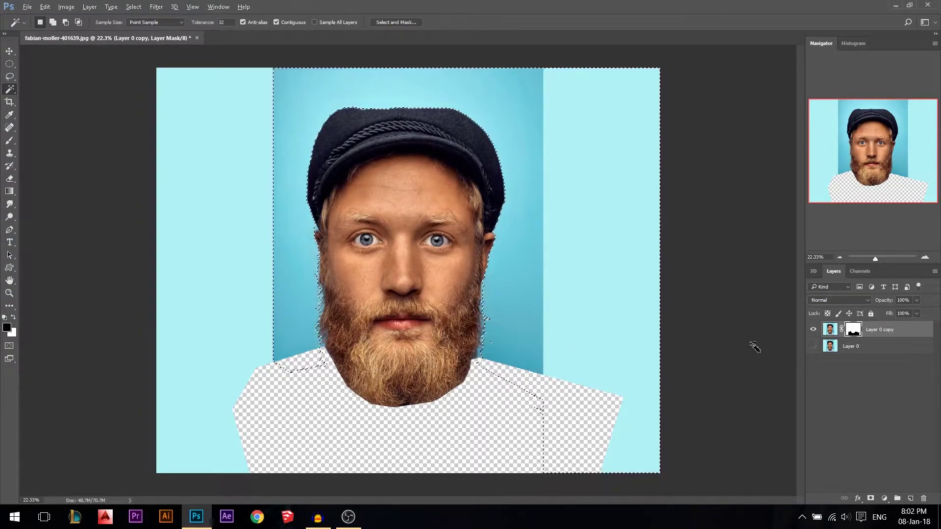
{"action": "key", "text": "alt+BackSpace"}
- Paint out the blue remnant between the cap and the ear on the mask with a small brush at 100% opacity
{"action": "scroll", "coordinate": [299, 203], "scroll_direction": "up", "scroll_amount": 5}
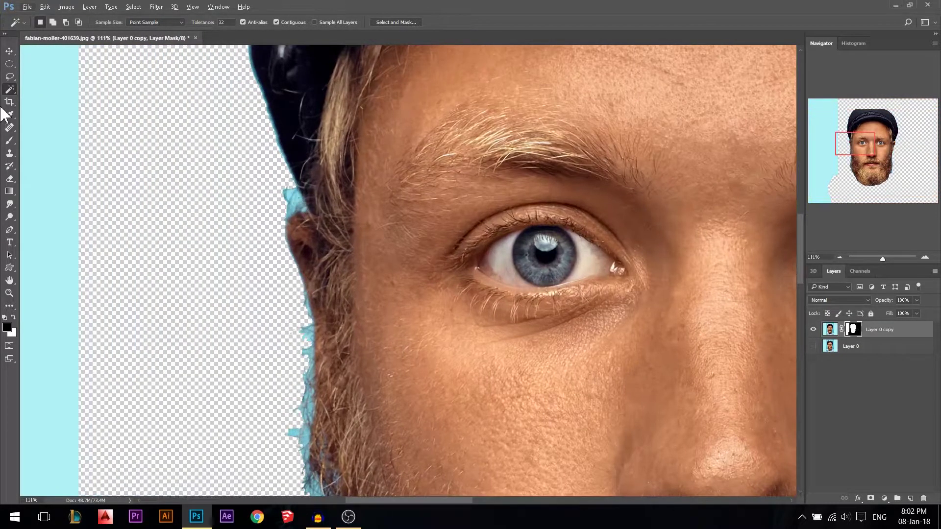
{"action": "left_click", "coordinate": [9, 140]}
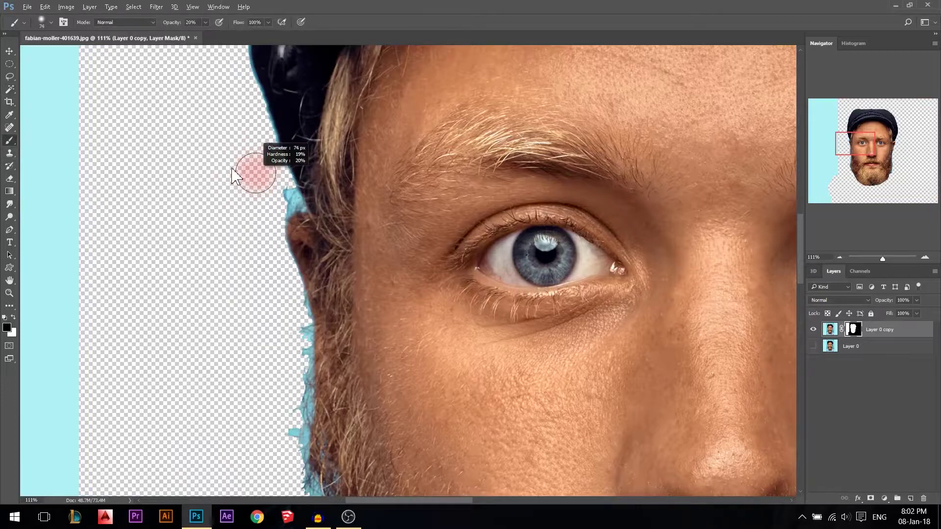
{"action": "left_click_drag", "start_coordinate": [262, 176], "coordinate": [250, 177]}
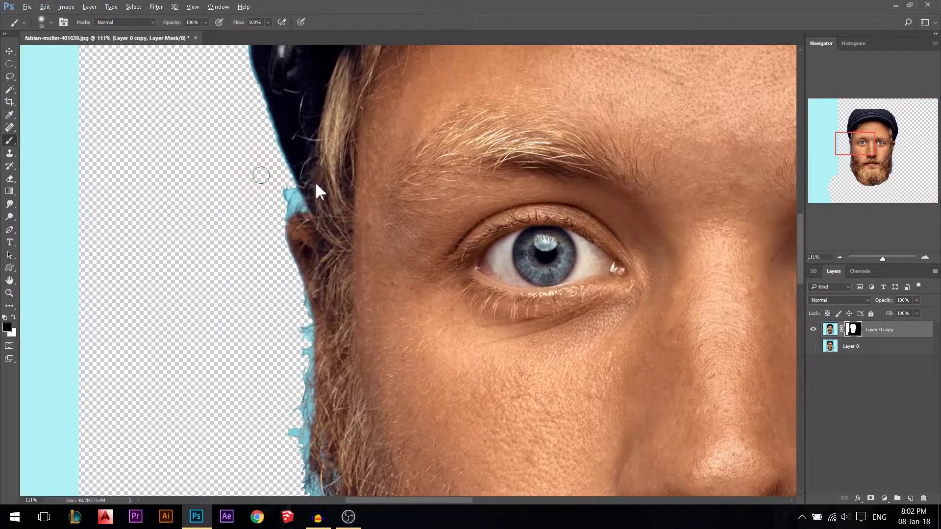
{"action": "mouse_move", "coordinate": [286, 192]}
{"action": "left_mouse_down"}
{"action": "mouse_move", "coordinate": [294, 205]}
{"action": "mouse_move", "coordinate": [292, 189]}
{"action": "mouse_move", "coordinate": [284, 195]}
{"action": "left_mouse_up"}
{"action": "key", "text": "ctrl+z"}
{"action": "mouse_move", "coordinate": [291, 192]}
{"action": "left_mouse_down"}
{"action": "mouse_move", "coordinate": [307, 212]}
{"action": "mouse_move", "coordinate": [290, 226]}
{"action": "mouse_move", "coordinate": [293, 196]}
{"action": "mouse_move", "coordinate": [310, 214]}
{"action": "left_mouse_up"}
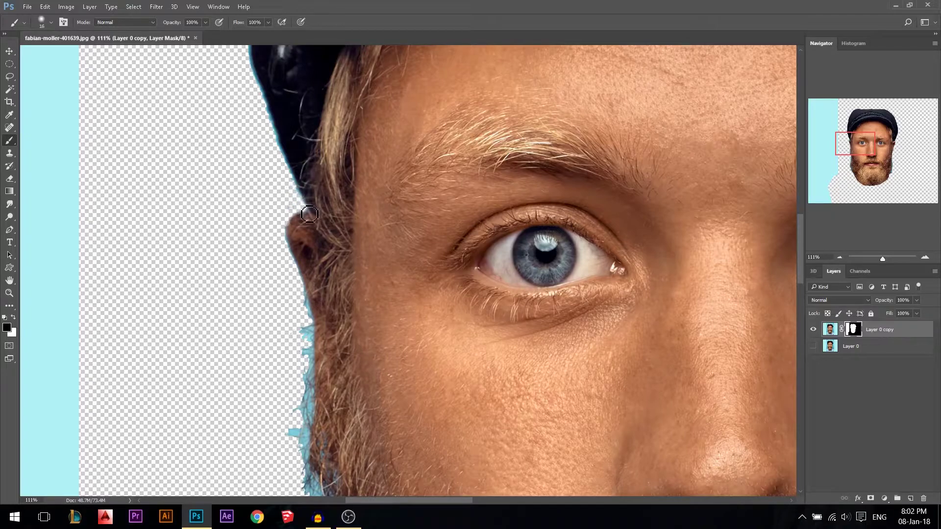
- Paint over part of the cyan strip beside the head on the mask with a larger soft brush
{"action": "scroll", "coordinate": [309, 214], "scroll_direction": "down", "scroll_amount": 6}
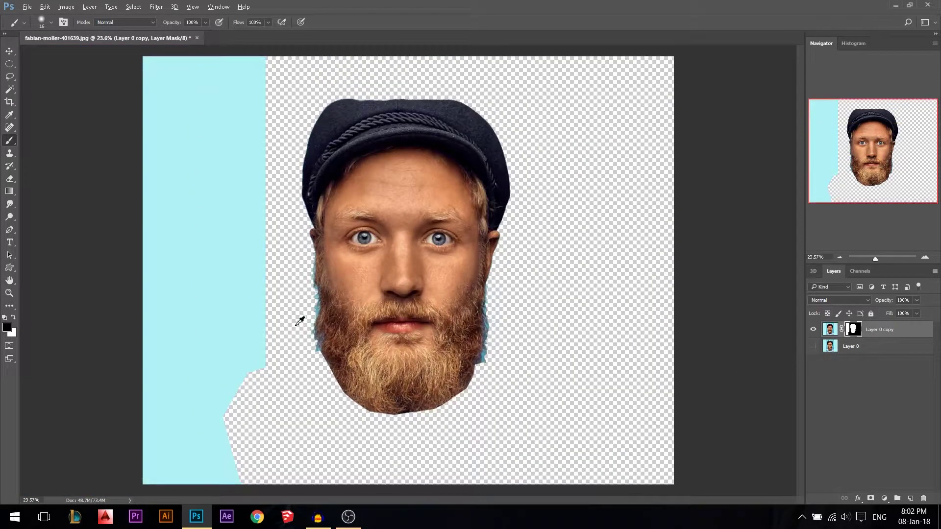
{"action": "scroll", "coordinate": [296, 325], "scroll_direction": "up", "scroll_amount": 1}
{"action": "left_click_drag", "start_coordinate": [296, 326], "coordinate": [319, 324]}
{"action": "scroll", "coordinate": [299, 324], "scroll_direction": "down", "scroll_amount": 3}
{"action": "mouse_move", "coordinate": [292, 96]}
{"action": "left_mouse_down"}
{"action": "mouse_move", "coordinate": [273, 187]}
{"action": "mouse_move", "coordinate": [276, 234]}
{"action": "left_mouse_up"}
- Select the whole cyan strip beside the head with a rectangular marquee, fill it with black on the mask, and deselect
{"action": "right_click", "coordinate": [10, 65]}
{"action": "left_click", "coordinate": [39, 65]}
{"action": "left_click_drag", "start_coordinate": [189, 94], "coordinate": [312, 457]}
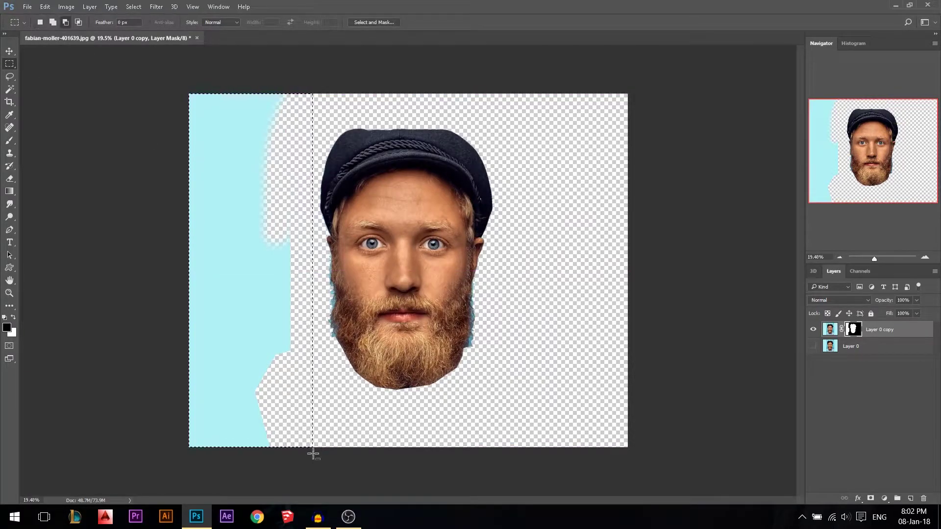
{"action": "key", "text": "alt+BackSpace"}
{"action": "key", "text": "ctrl+d"}
- Refine the layer mask in Select and Mask by brushing the Refine Edge tool along the beard and face edges
{"action": "scroll", "coordinate": [454, 281], "scroll_direction": "up", "scroll_amount": 1}
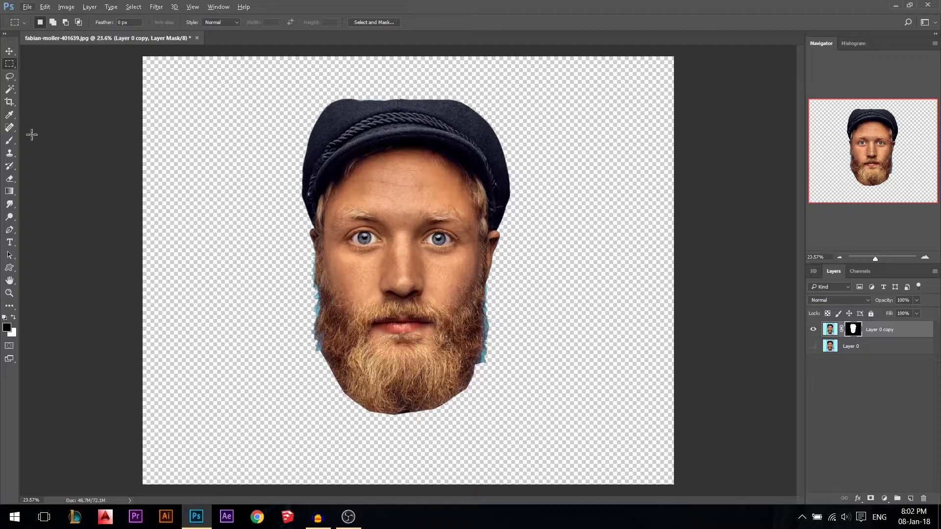
{"action": "left_click", "coordinate": [10, 51]}
{"action": "scroll", "coordinate": [349, 329], "scroll_direction": "up", "scroll_amount": 2}
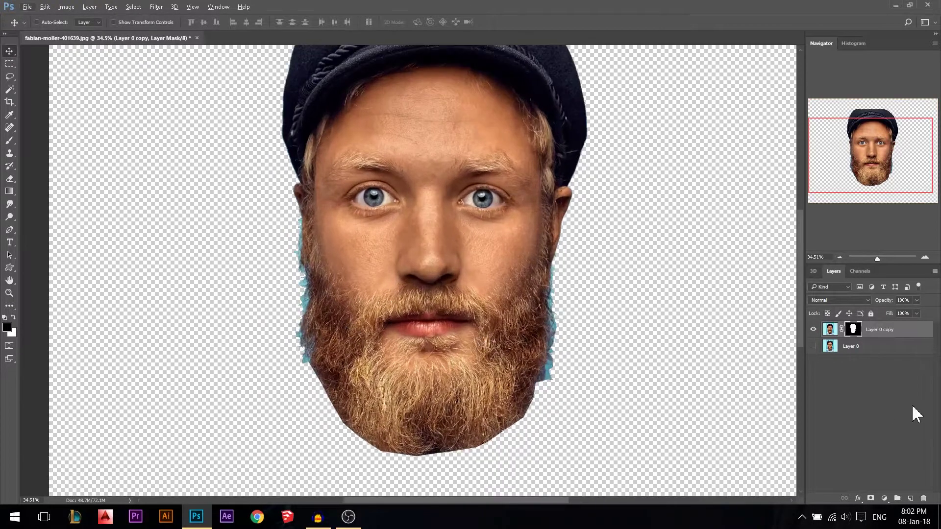
{"action": "right_click", "coordinate": [853, 331]}
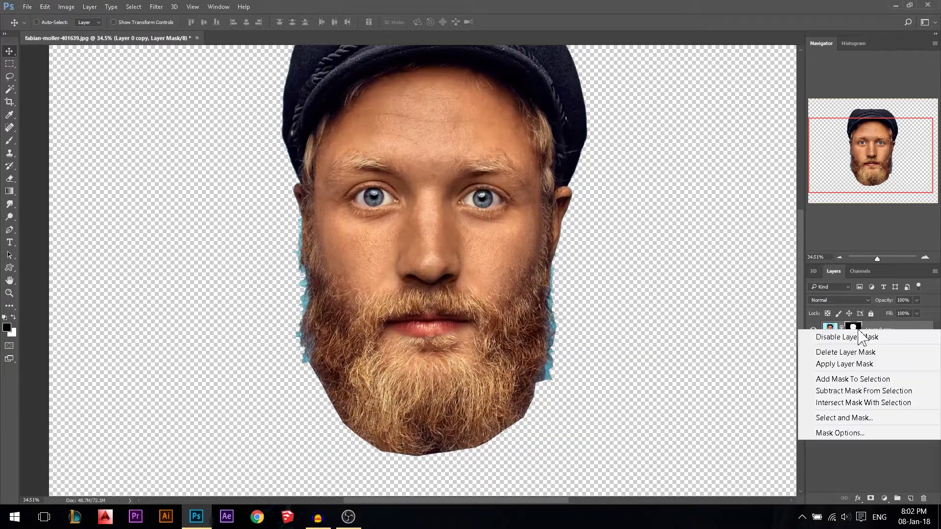
{"action": "left_click", "coordinate": [836, 418]}
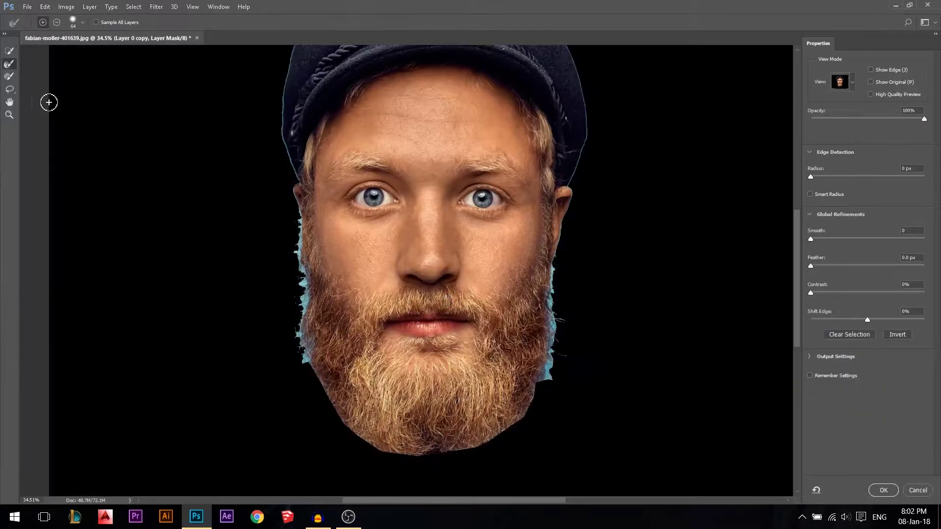
{"action": "mouse_move", "coordinate": [255, 230]}
{"action": "left_mouse_down"}
{"action": "mouse_move", "coordinate": [287, 216]}
{"action": "mouse_move", "coordinate": [305, 370]}
{"action": "mouse_move", "coordinate": [316, 402]}
{"action": "mouse_move", "coordinate": [355, 446]}
{"action": "mouse_move", "coordinate": [406, 457]}
{"action": "mouse_move", "coordinate": [472, 453]}
{"action": "mouse_move", "coordinate": [523, 417]}
{"action": "mouse_move", "coordinate": [550, 369]}
{"action": "left_mouse_up"}
{"action": "mouse_move", "coordinate": [554, 304]}
{"action": "left_mouse_down"}
{"action": "mouse_move", "coordinate": [557, 269]}
{"action": "mouse_move", "coordinate": [555, 283]}
{"action": "left_mouse_up"}
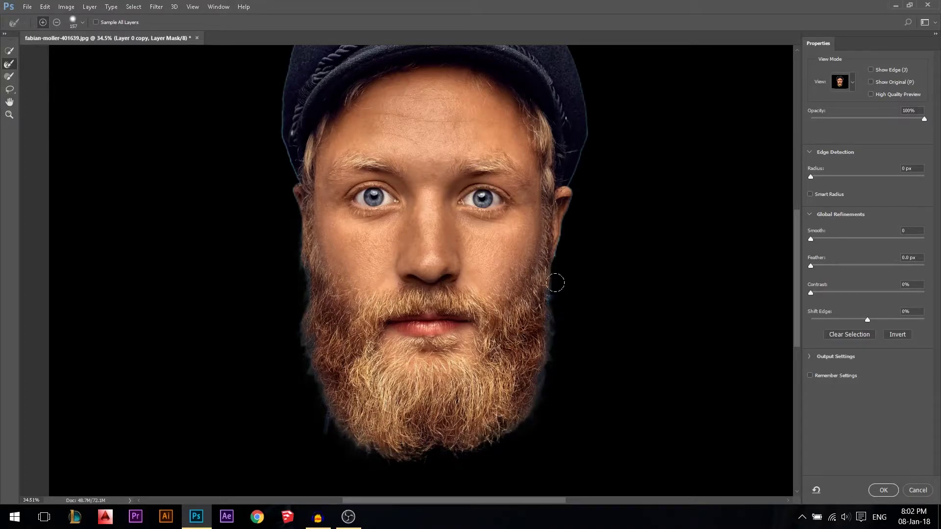
{"action": "left_click", "coordinate": [885, 491]}
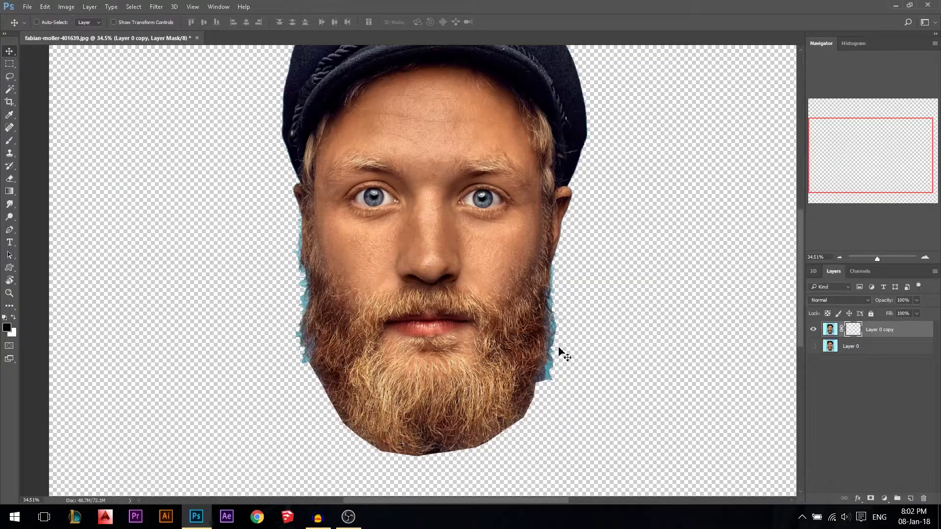
{"action": "key", "text": "ctrl+0"}
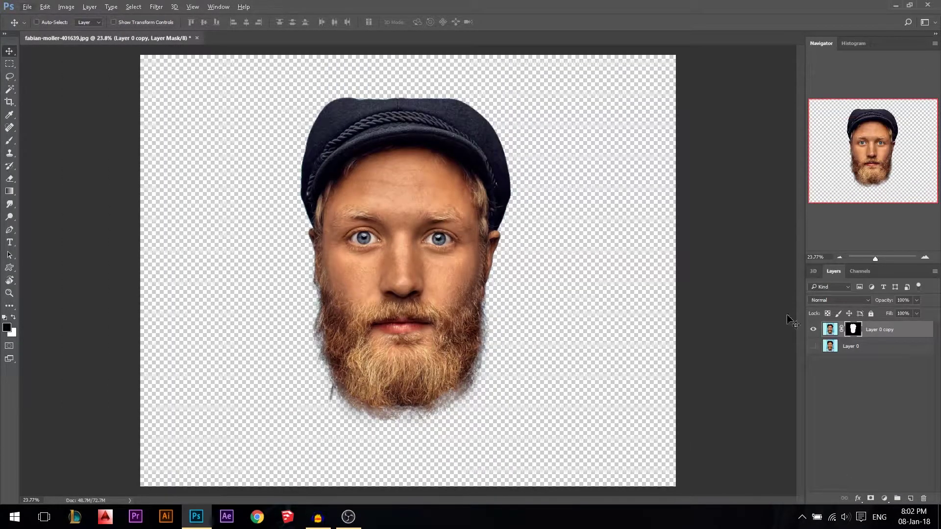
- Add a new empty layer between Layer 0 and its masked copy
{"action": "left_click", "coordinate": [849, 348]}
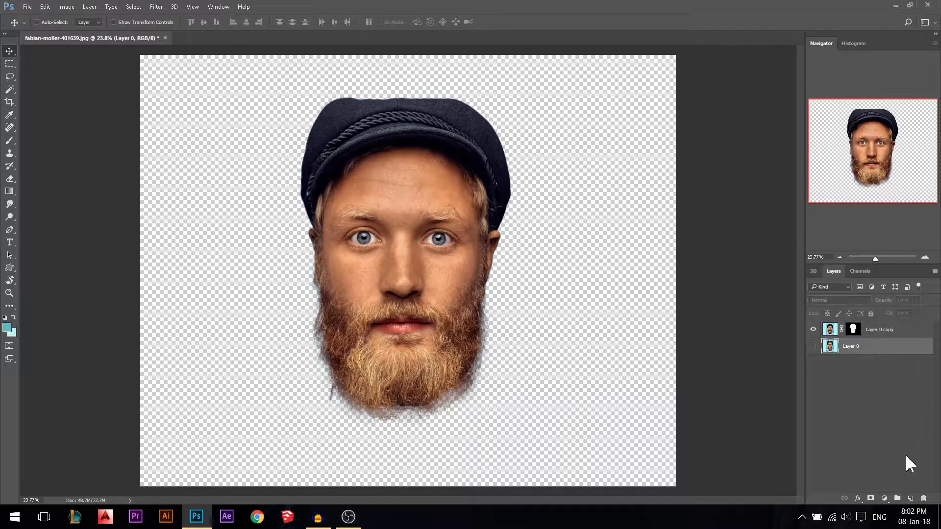
{"action": "left_click", "coordinate": [911, 498]}
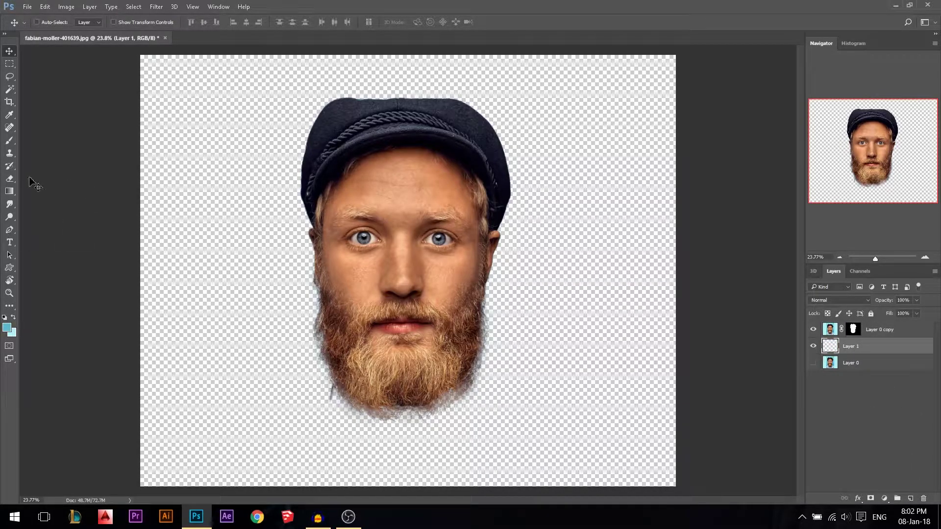
- Customize the gradient with a teal 228ba2 start stop and a very pale cyan end stop
{"action": "left_click", "coordinate": [10, 191]}
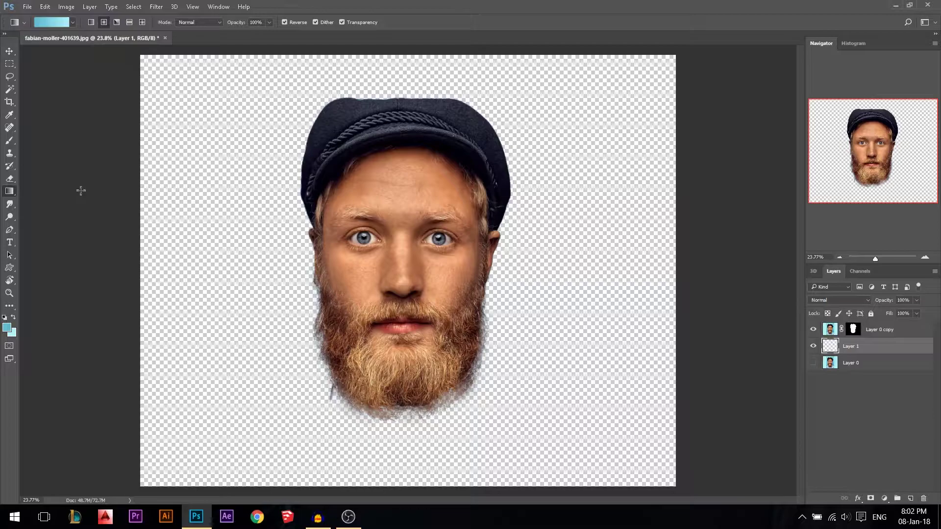
{"action": "left_click", "coordinate": [51, 23]}
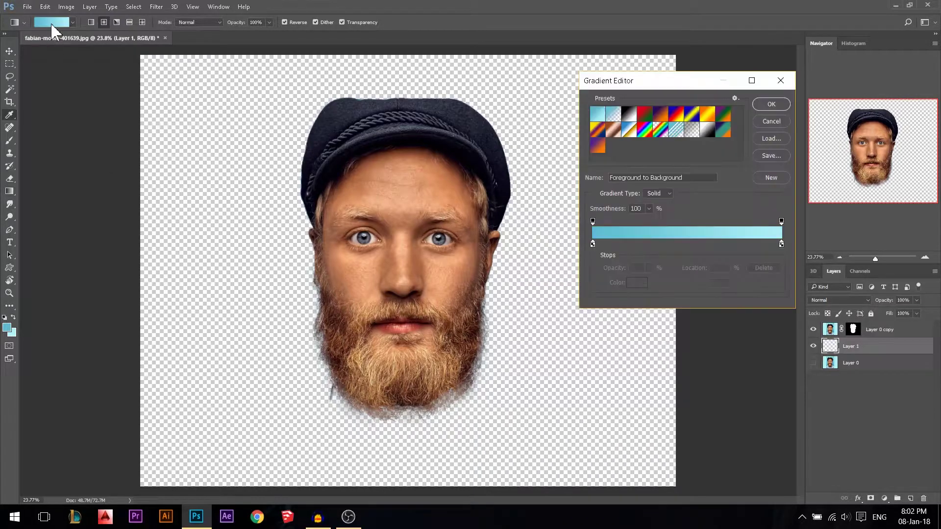
{"action": "double_click", "coordinate": [591, 244]}
{"action": "left_click_drag", "start_coordinate": [738, 161], "coordinate": [742, 114]}
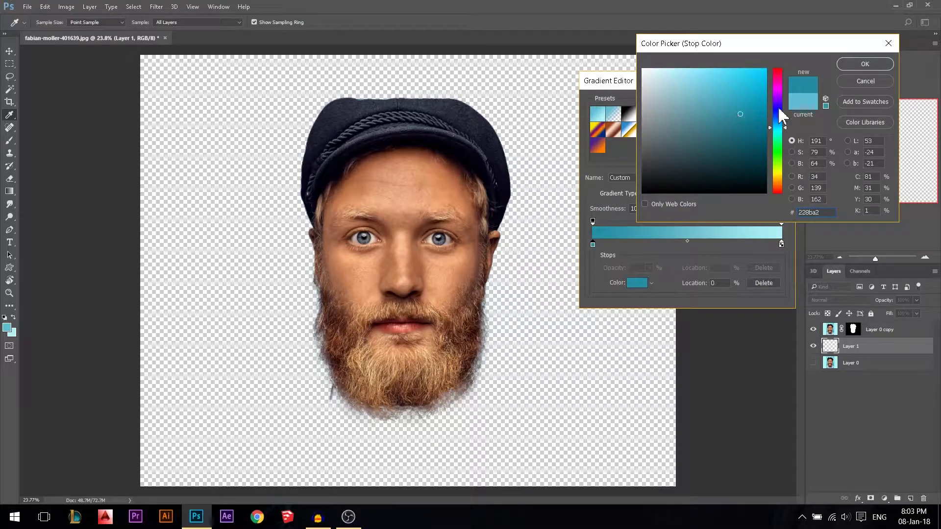
{"action": "left_click", "coordinate": [865, 64]}
{"action": "double_click", "coordinate": [781, 244]}
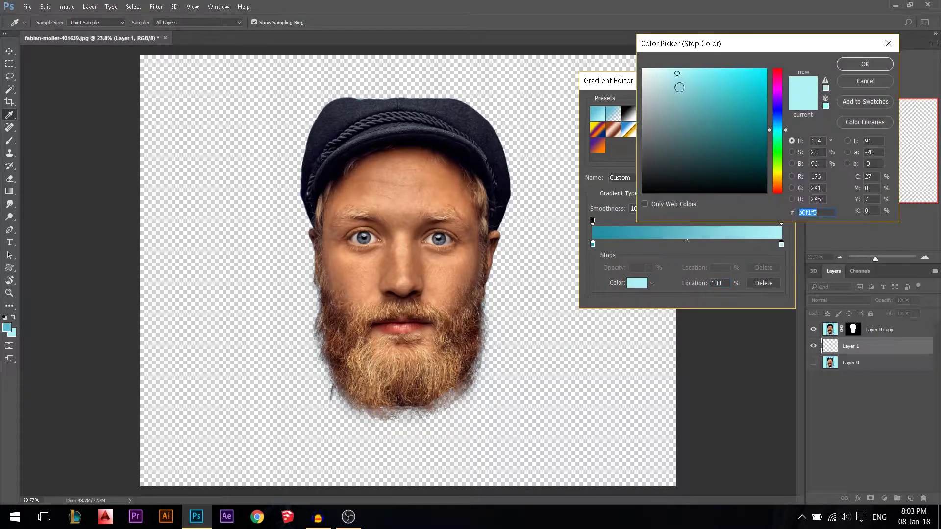
{"action": "left_click", "coordinate": [659, 71]}
{"action": "left_click", "coordinate": [865, 63]}
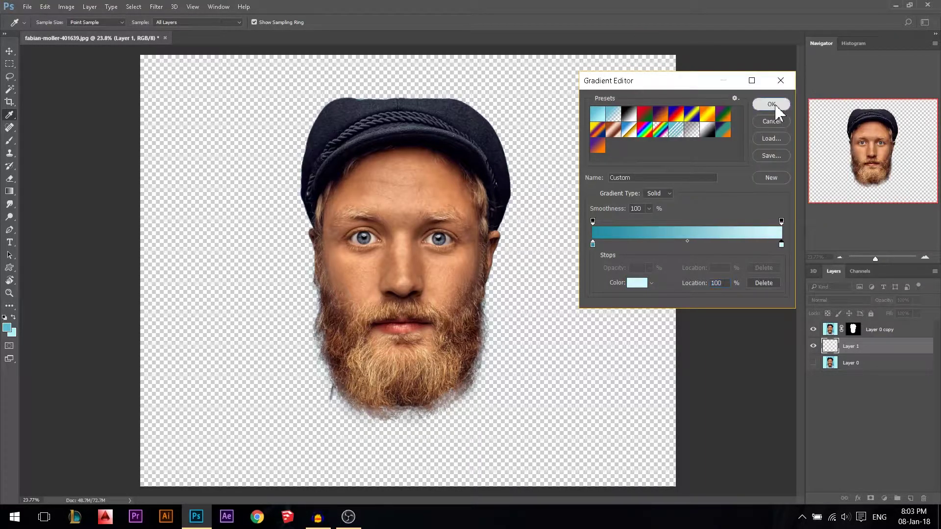
{"action": "left_click", "coordinate": [773, 101]}
- Fill the new layer with a radial gradient extending from the nose to the canvas's side edge
{"action": "scroll", "coordinate": [411, 270], "scroll_direction": "down", "scroll_amount": 1}
{"action": "left_click", "coordinate": [104, 23]}
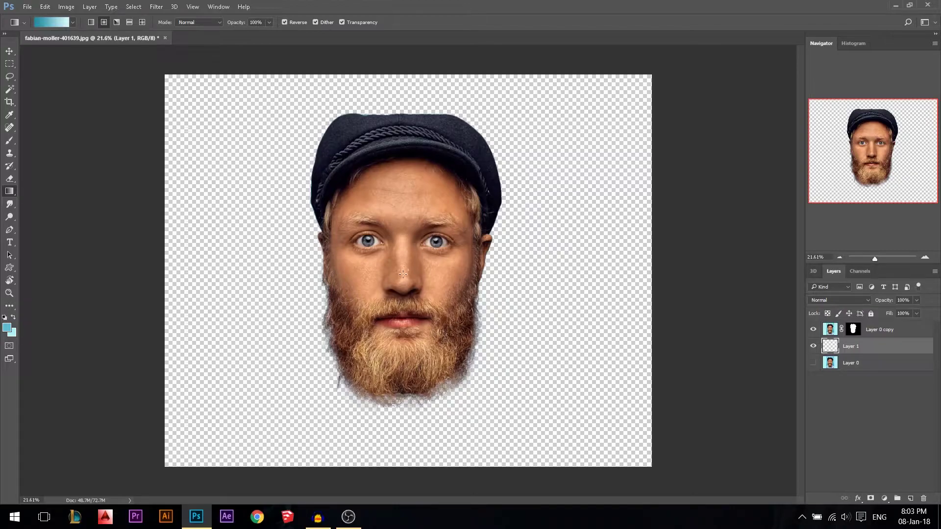
{"action": "left_click_drag", "start_coordinate": [401, 274], "coordinate": [654, 275]}
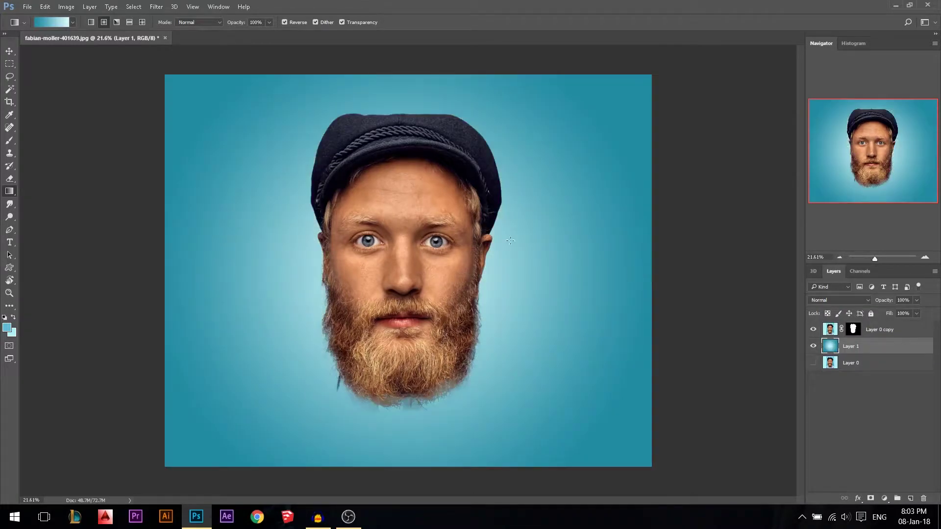
{"action": "left_click", "coordinate": [9, 51]}
{"action": "scroll", "coordinate": [672, 321], "scroll_direction": "down", "scroll_amount": 2}
{"action": "scroll", "coordinate": [294, 305], "scroll_direction": "up", "scroll_amount": 5}
{"action": "scroll", "coordinate": [309, 419], "scroll_direction": "up", "scroll_amount": 5}
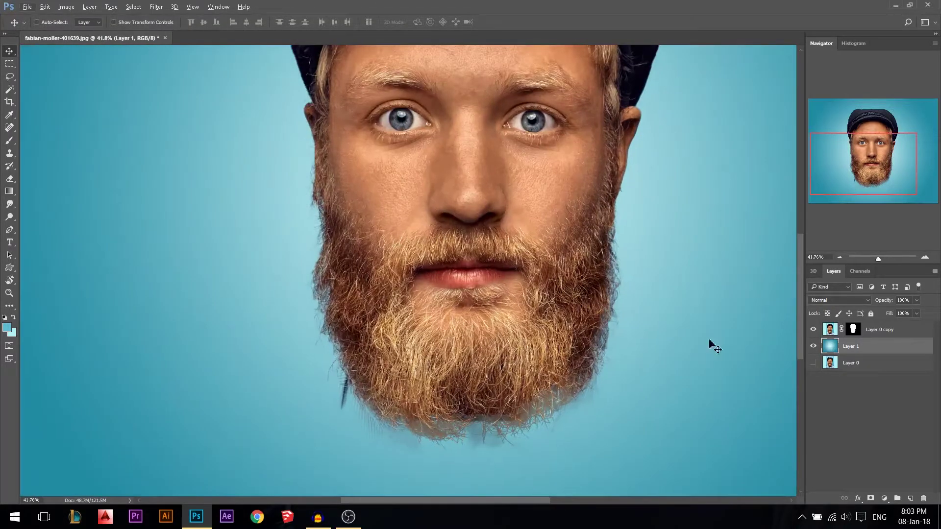
- Paint black on Layer 0 copy's mask to hide the stray dark patch beside the beard's lower-left edge
{"action": "left_click", "coordinate": [812, 331]}
{"action": "left_click", "coordinate": [813, 330]}
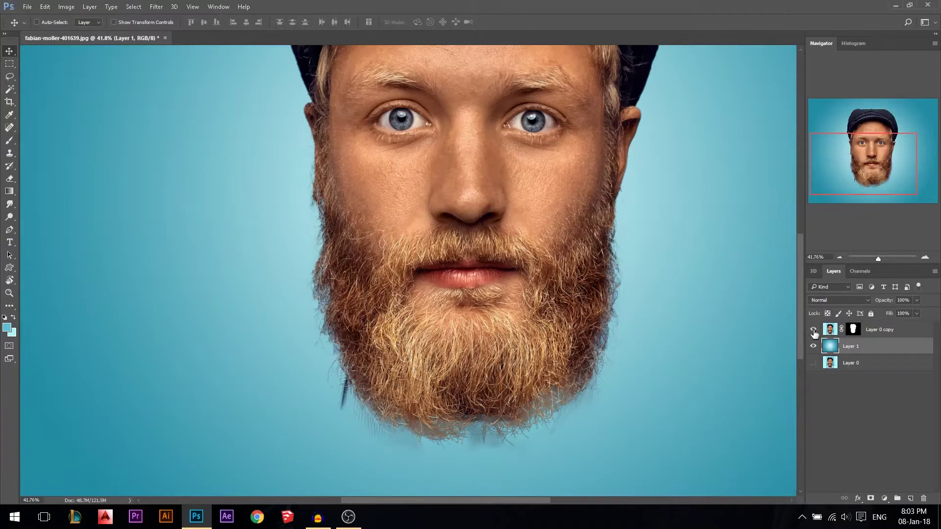
{"action": "left_click", "coordinate": [854, 329]}
{"action": "key", "text": "b"}
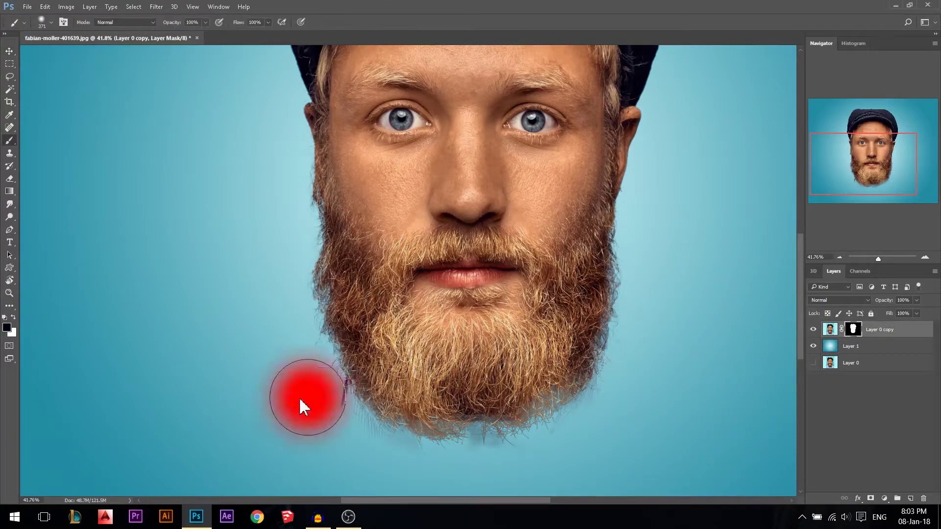
{"action": "scroll", "coordinate": [294, 404], "scroll_direction": "up", "scroll_amount": 3}
{"action": "left_click_drag", "start_coordinate": [327, 396], "coordinate": [317, 396]}
{"action": "left_click_drag", "start_coordinate": [367, 368], "coordinate": [365, 384]}
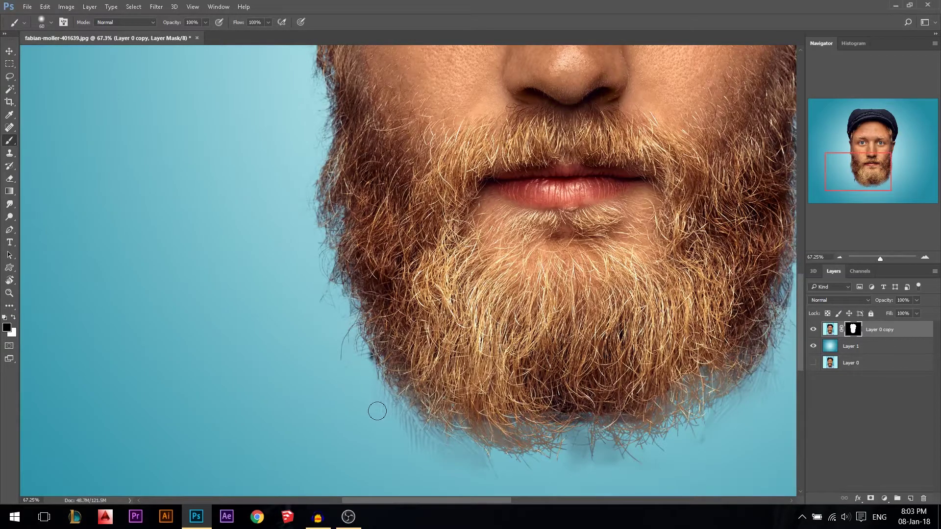
{"action": "scroll", "coordinate": [383, 443], "scroll_direction": "down", "scroll_amount": 4}
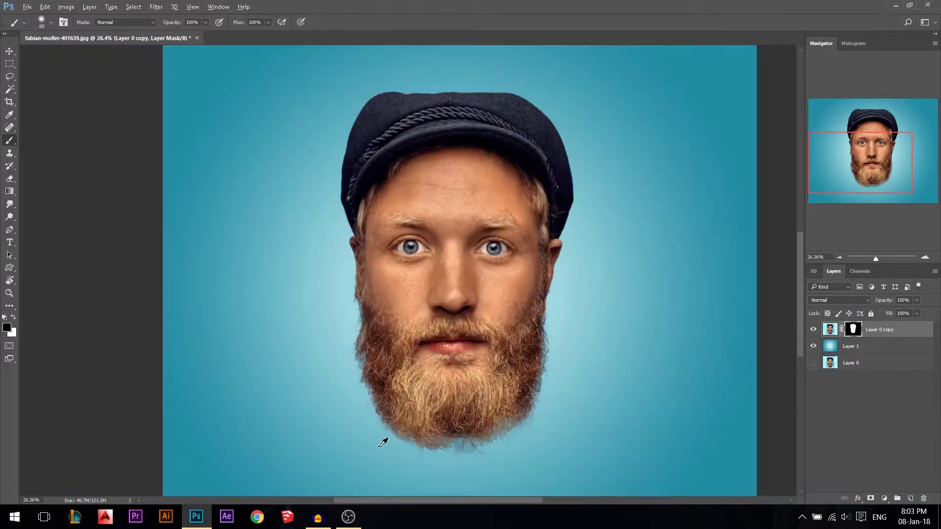
- Duplicate Layer 0 copy with its mask and hide the original Layer 0 copy
{"action": "left_click", "coordinate": [9, 51]}
{"action": "scroll", "coordinate": [796, 299], "scroll_direction": "down", "scroll_amount": 1}
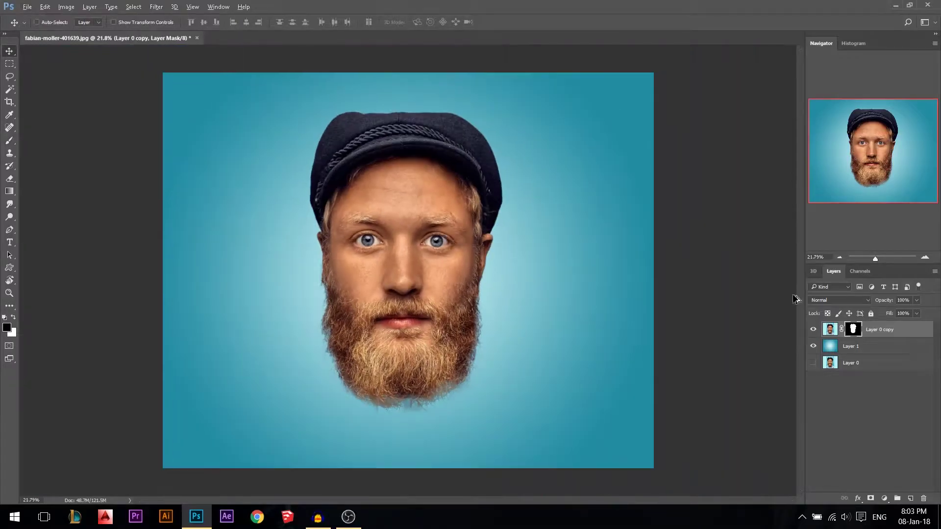
{"action": "key", "text": "ctrl+j"}
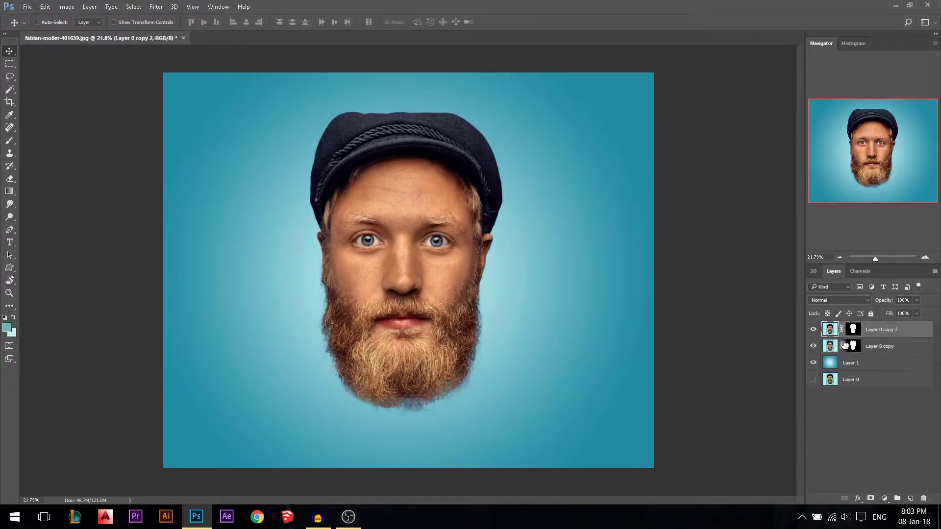
{"action": "left_click", "coordinate": [814, 347]}
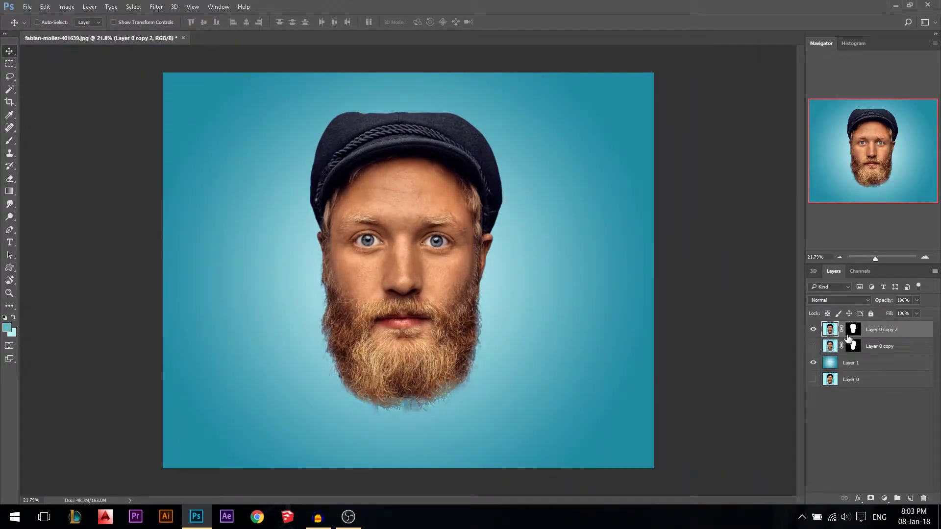
- Apply the layer mask of Layer 0 copy 2, test-move the cut-out head, and undo the move
{"action": "right_click", "coordinate": [854, 334]}
{"action": "left_click", "coordinate": [856, 365]}
{"action": "left_click_drag", "start_coordinate": [417, 238], "coordinate": [395, 198]}
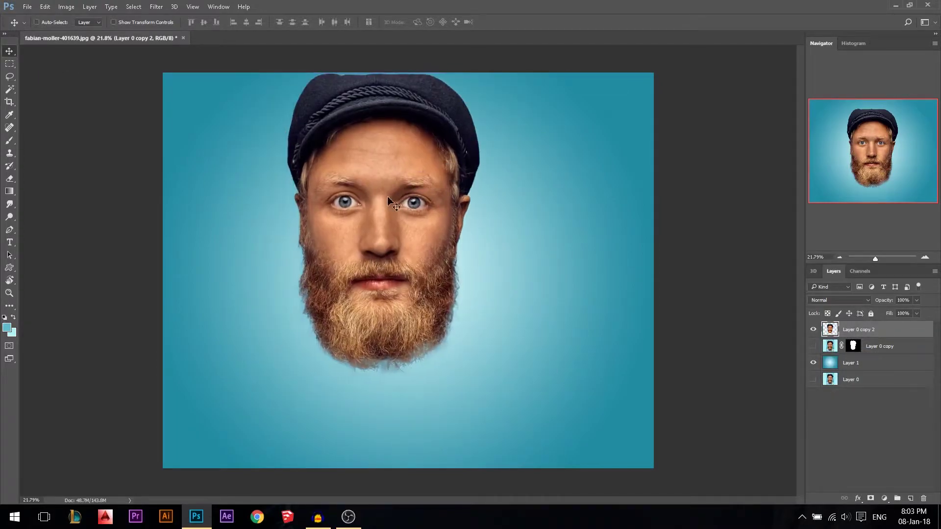
{"action": "key", "text": "ctrl+z"}
- Open Layer 0 copy 2 in Liquify and narrow the beard by pushing its lower sides inward with a Forward Warp brush of size 904
{"action": "scroll", "coordinate": [415, 314], "scroll_direction": "up", "scroll_amount": 2}
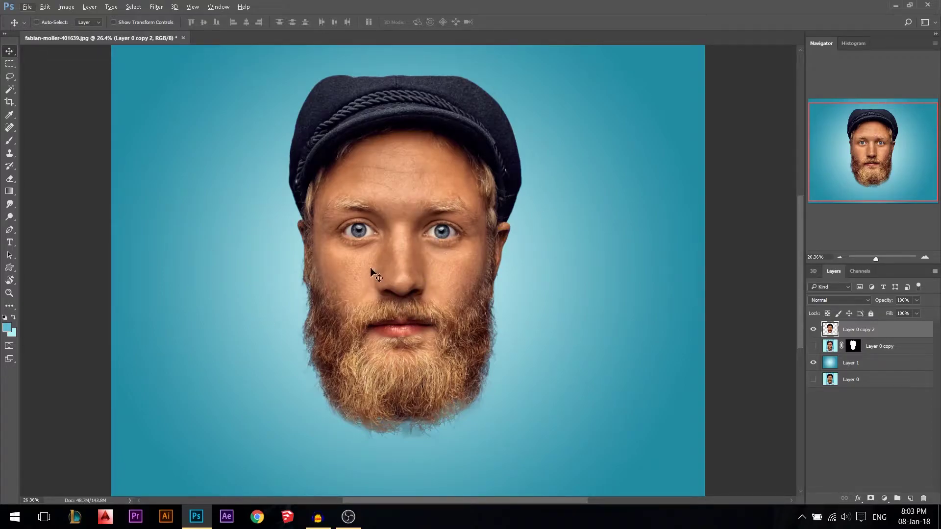
{"action": "left_click", "coordinate": [156, 7]}
{"action": "left_click", "coordinate": [202, 102]}
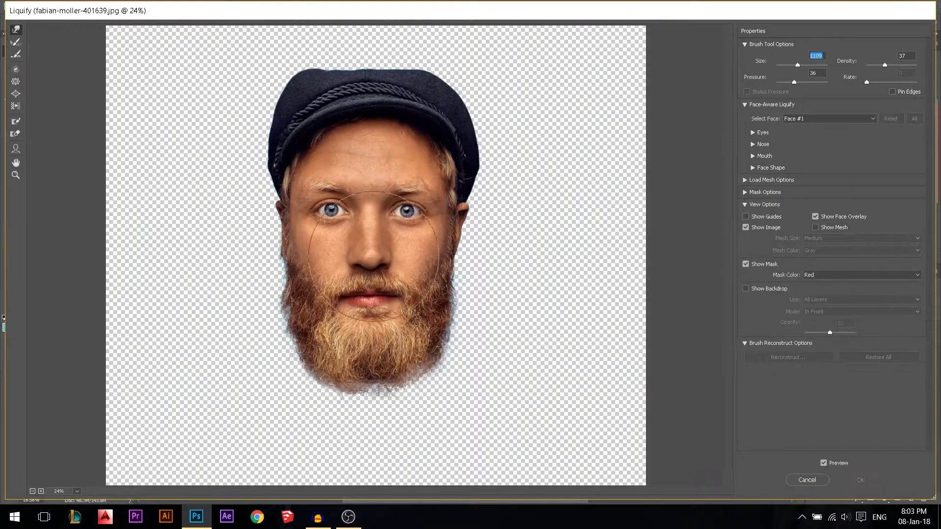
{"action": "mouse_move", "coordinate": [459, 335]}
{"action": "left_mouse_down", "text": "alt"}
{"action": "mouse_move", "coordinate": [420, 334]}
{"action": "mouse_move", "coordinate": [453, 346]}
{"action": "mouse_move", "coordinate": [440, 347]}
{"action": "mouse_move", "coordinate": [444, 363]}
{"action": "mouse_move", "coordinate": [433, 359]}
{"action": "mouse_move", "coordinate": [454, 373]}
{"action": "mouse_move", "coordinate": [436, 363]}
{"action": "mouse_move", "coordinate": [449, 355]}
{"action": "mouse_move", "coordinate": [436, 376]}
{"action": "mouse_move", "coordinate": [419, 372]}
{"action": "mouse_move", "coordinate": [421, 386]}
{"action": "mouse_move", "coordinate": [391, 388]}
{"action": "mouse_move", "coordinate": [354, 409]}
{"action": "mouse_move", "coordinate": [351, 381]}
{"action": "mouse_move", "coordinate": [320, 387]}
{"action": "left_mouse_up", "text": "alt"}
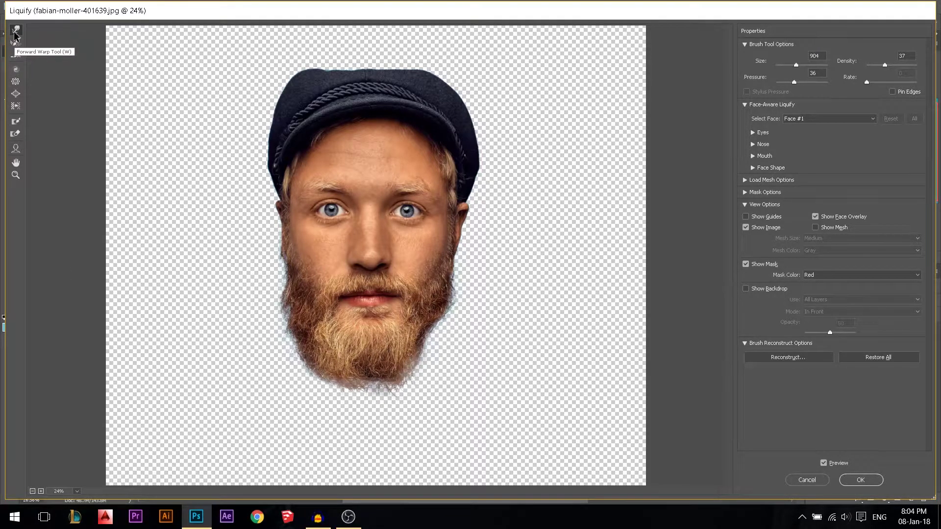
{"action": "mouse_move", "coordinate": [308, 389]}
{"action": "left_mouse_down"}
{"action": "mouse_move", "coordinate": [318, 371]}
{"action": "mouse_move", "coordinate": [274, 350]}
{"action": "mouse_move", "coordinate": [292, 341]}
{"action": "mouse_move", "coordinate": [269, 335]}
{"action": "mouse_move", "coordinate": [283, 327]}
{"action": "mouse_move", "coordinate": [269, 321]}
{"action": "mouse_move", "coordinate": [274, 344]}
{"action": "mouse_move", "coordinate": [287, 341]}
{"action": "mouse_move", "coordinate": [281, 365]}
{"action": "mouse_move", "coordinate": [304, 364]}
{"action": "mouse_move", "coordinate": [293, 377]}
{"action": "mouse_move", "coordinate": [331, 400]}
{"action": "mouse_move", "coordinate": [335, 383]}
{"action": "mouse_move", "coordinate": [393, 418]}
{"action": "mouse_move", "coordinate": [395, 399]}
{"action": "mouse_move", "coordinate": [410, 411]}
{"action": "mouse_move", "coordinate": [481, 341]}
{"action": "mouse_move", "coordinate": [459, 340]}
{"action": "mouse_move", "coordinate": [450, 357]}
{"action": "mouse_move", "coordinate": [252, 364]}
{"action": "mouse_move", "coordinate": [300, 356]}
{"action": "left_mouse_up"}
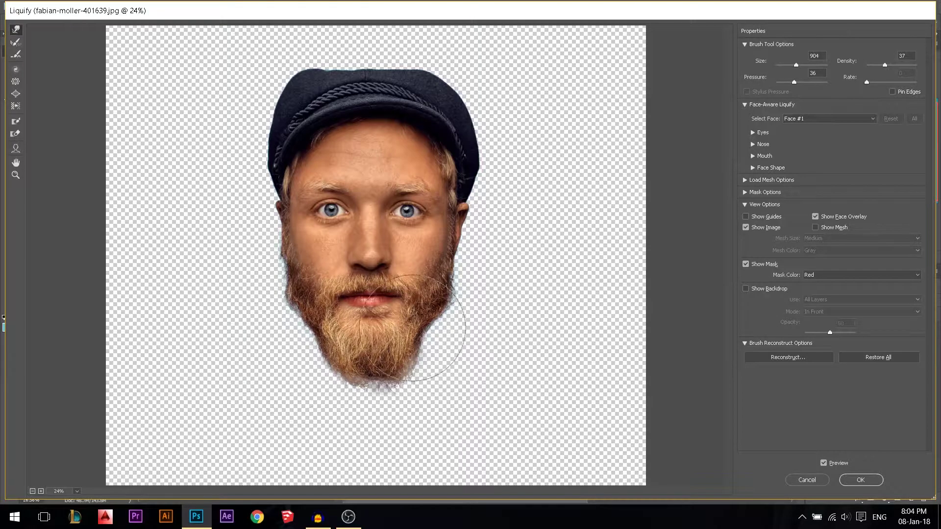
{"action": "mouse_move", "coordinate": [299, 286]}
{"action": "left_mouse_down"}
{"action": "mouse_move", "coordinate": [286, 289]}
{"action": "mouse_move", "coordinate": [296, 277]}
{"action": "mouse_move", "coordinate": [287, 277]}
{"action": "left_mouse_up"}
- Push the ears and the cap's outer edges inward with a Forward Warp brush of size 1048
{"action": "right_click", "coordinate": [318, 275], "text": "alt"}
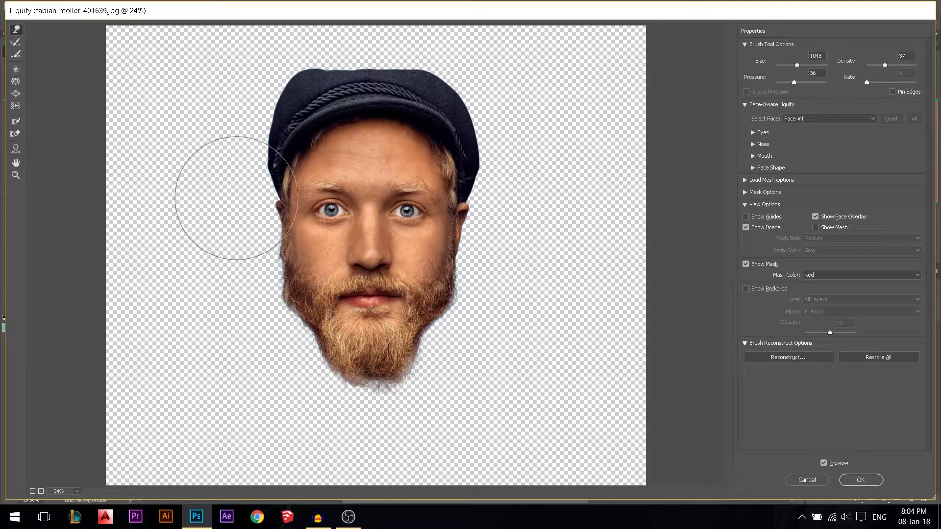
{"action": "left_click_drag", "start_coordinate": [248, 199], "coordinate": [308, 206]}
{"action": "left_click_drag", "start_coordinate": [475, 202], "coordinate": [433, 199]}
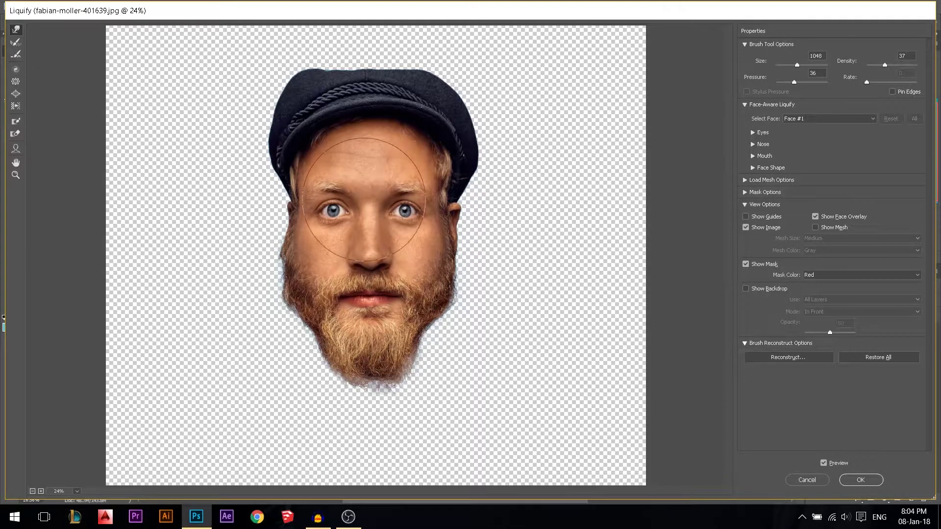
{"action": "mouse_move", "coordinate": [471, 151]}
{"action": "left_mouse_down"}
{"action": "mouse_move", "coordinate": [472, 130]}
{"action": "mouse_move", "coordinate": [463, 135]}
{"action": "mouse_move", "coordinate": [459, 97]}
{"action": "mouse_move", "coordinate": [454, 107]}
{"action": "mouse_move", "coordinate": [416, 88]}
{"action": "mouse_move", "coordinate": [411, 95]}
{"action": "mouse_move", "coordinate": [374, 84]}
{"action": "mouse_move", "coordinate": [368, 97]}
{"action": "mouse_move", "coordinate": [338, 86]}
{"action": "mouse_move", "coordinate": [336, 101]}
{"action": "mouse_move", "coordinate": [317, 97]}
{"action": "mouse_move", "coordinate": [319, 108]}
{"action": "mouse_move", "coordinate": [293, 119]}
{"action": "mouse_move", "coordinate": [300, 78]}
{"action": "left_mouse_up"}
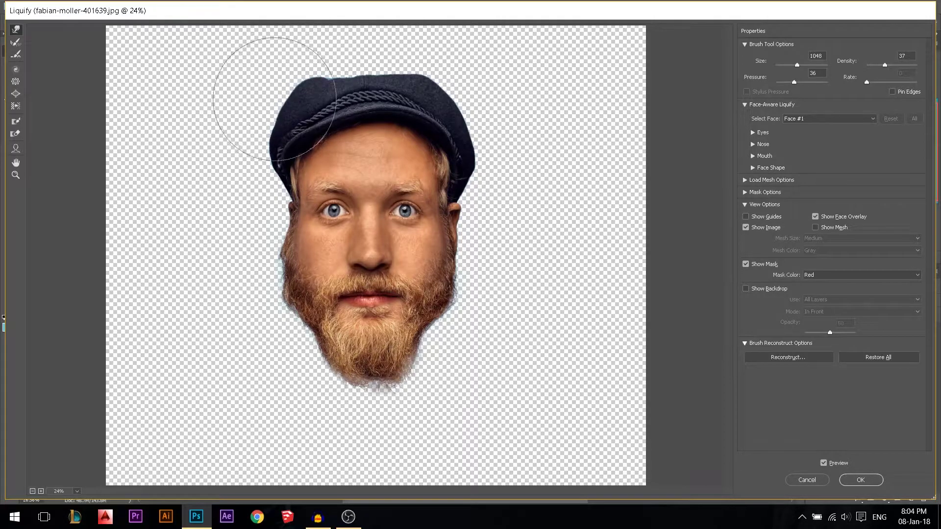
{"action": "scroll", "coordinate": [527, 186], "scroll_direction": "down", "scroll_amount": 1, "text": "alt"}
{"action": "scroll", "coordinate": [527, 186], "scroll_direction": "down", "scroll_amount": 3, "text": "alt"}
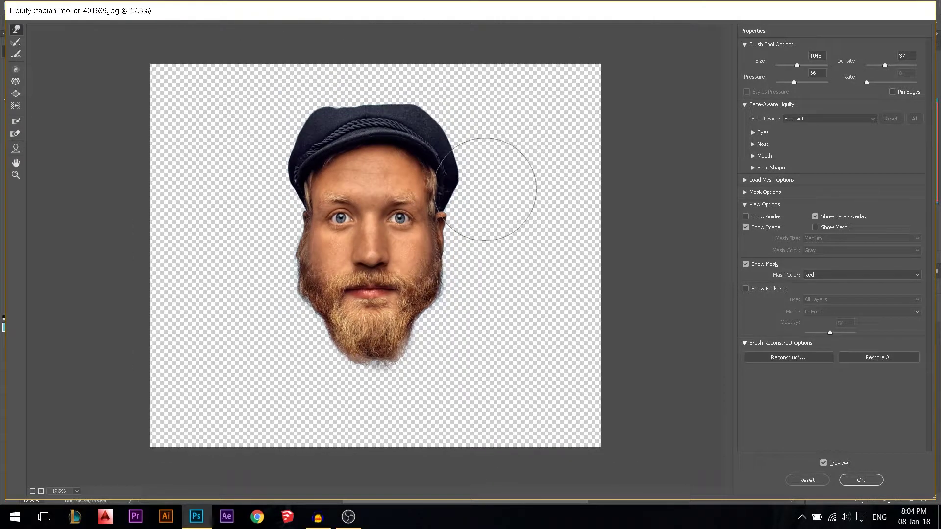
{"action": "scroll", "coordinate": [456, 204], "scroll_direction": "up", "scroll_amount": 2, "text": "alt"}
{"action": "scroll", "coordinate": [314, 236], "scroll_direction": "up", "scroll_amount": 3, "text": "alt"}
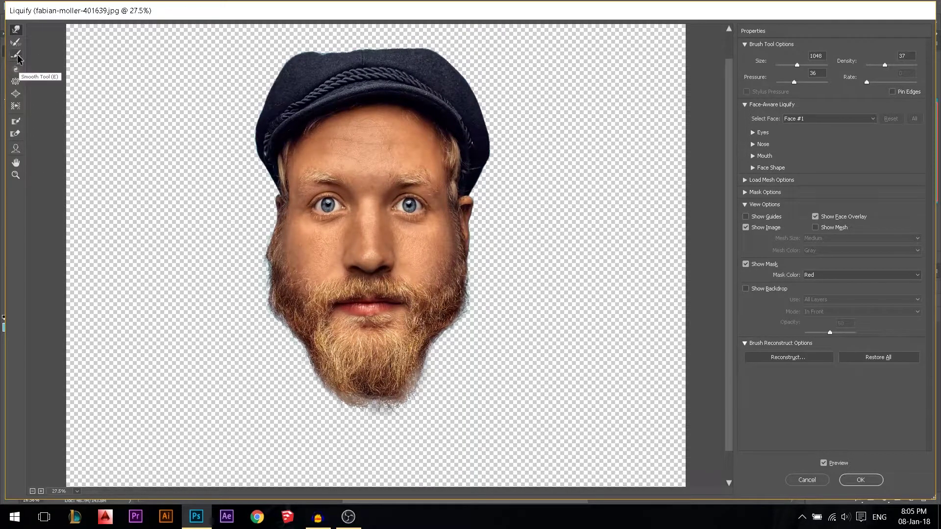
- Try to enlarge the centre of the face with a Bloat brush of size 1388
{"action": "left_click", "coordinate": [16, 96]}
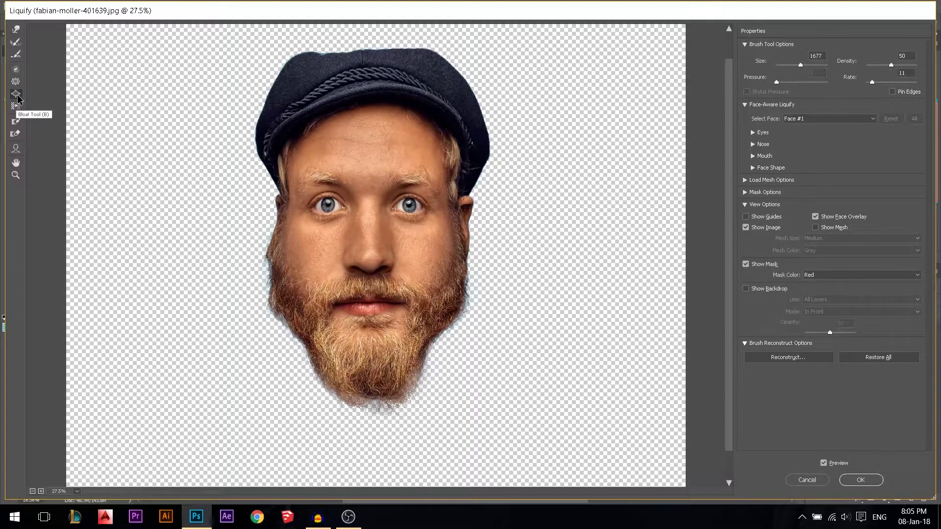
{"action": "left_click_drag", "start_coordinate": [358, 223], "coordinate": [266, 225], "text": "alt"}
{"action": "key", "text": "ctrl+z"}
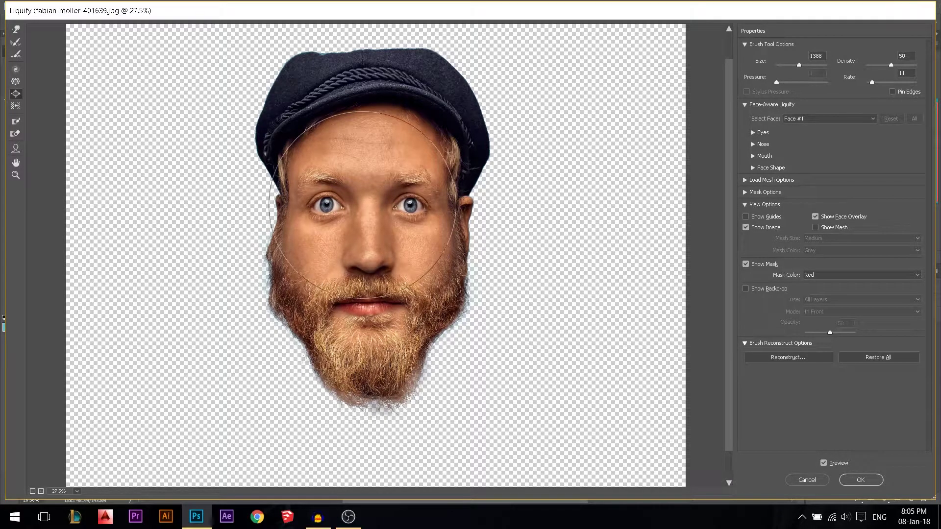
{"action": "left_click", "coordinate": [363, 207]}
{"action": "left_click", "coordinate": [362, 208]}
{"action": "key", "text": "ctrl+z"}
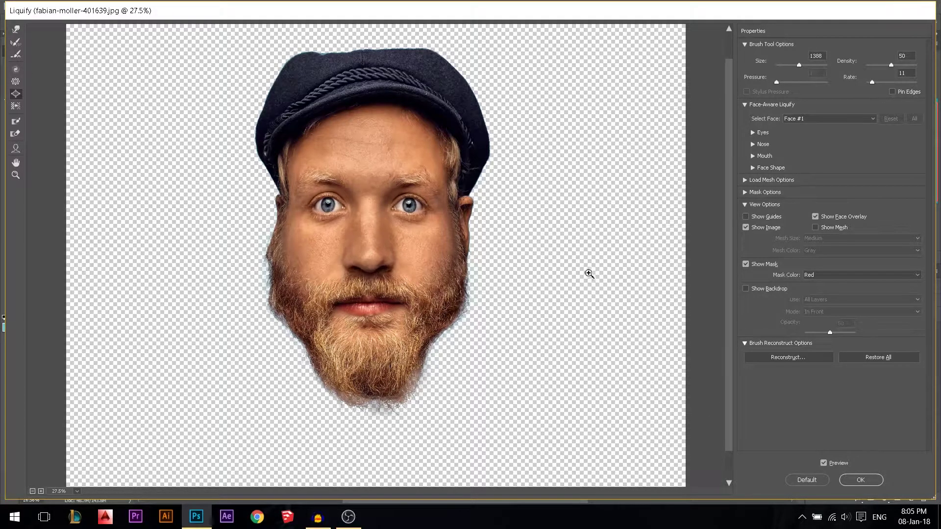
- Bloat the eyes with a brush of size 549 and the side of the face with size 791, and apply the Liquify changes
{"action": "left_click_drag", "start_coordinate": [330, 199], "coordinate": [212, 191]}
{"action": "left_click_drag", "start_coordinate": [323, 208], "coordinate": [370, 203]}
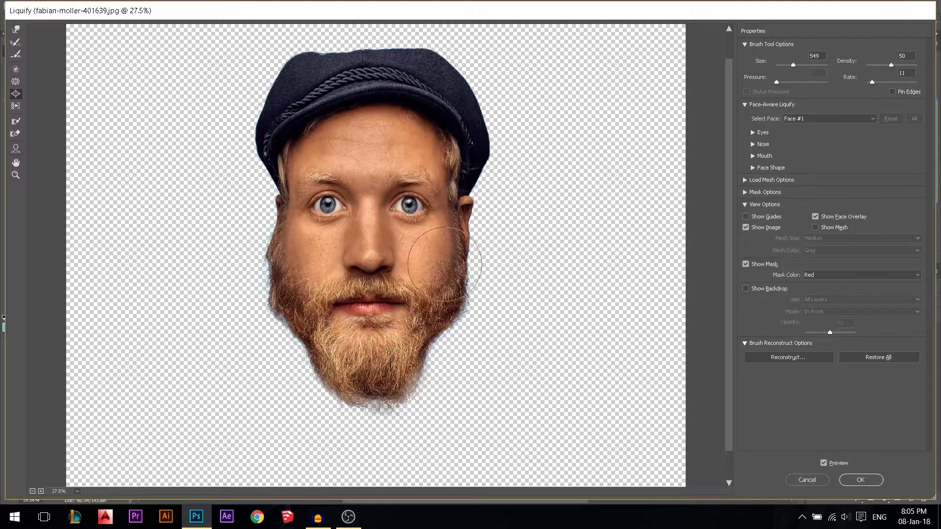
{"action": "left_click_drag", "start_coordinate": [238, 219], "coordinate": [282, 217], "text": "alt"}
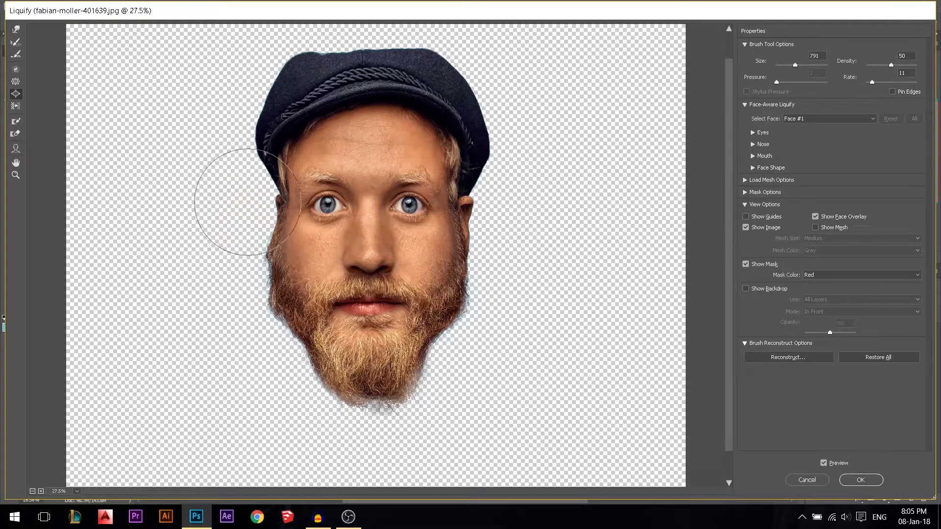
{"action": "left_click_drag", "start_coordinate": [257, 203], "coordinate": [302, 274]}
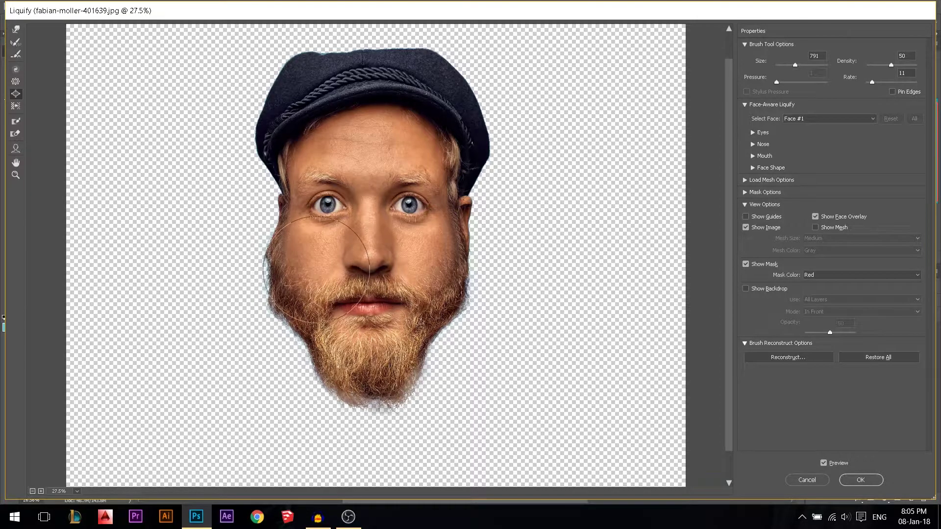
{"action": "left_click", "coordinate": [861, 479]}
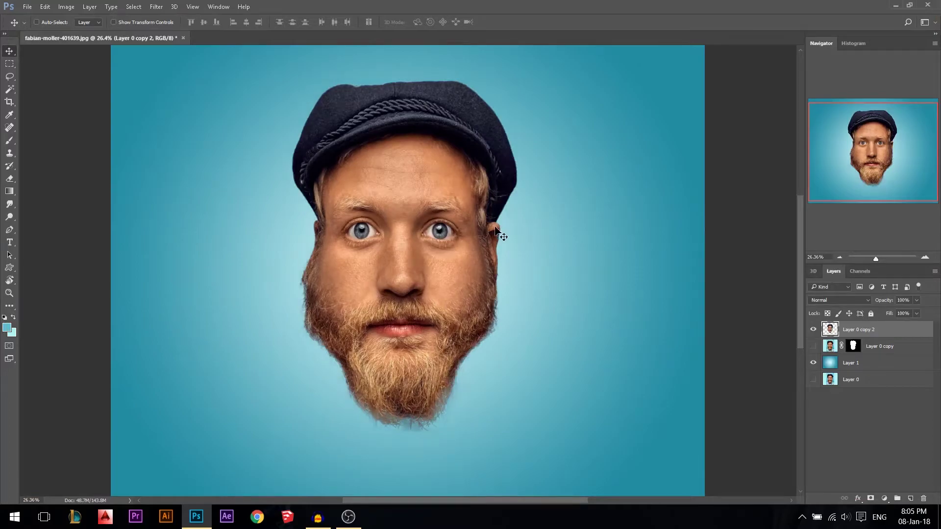
- Compare the liquified head with the unmodified Layer 0 copy by toggling layer visibility
{"action": "left_click", "coordinate": [813, 330]}
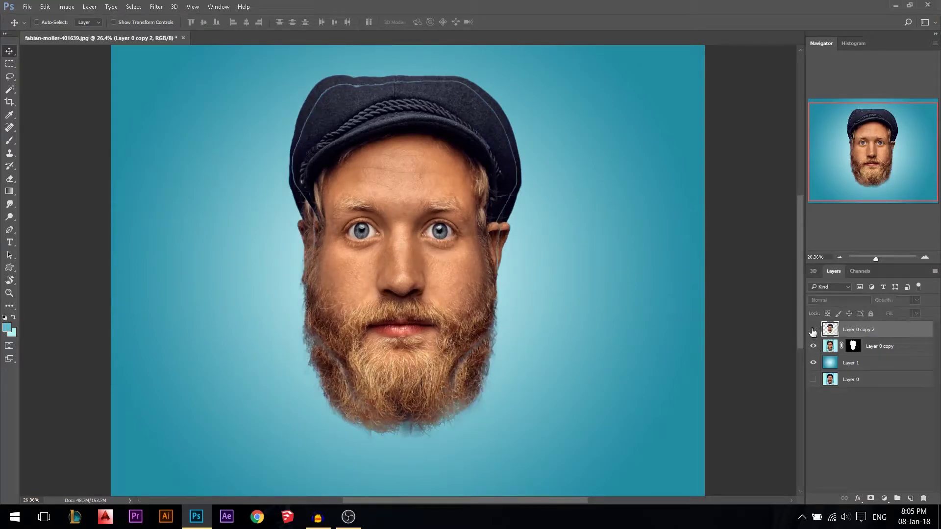
{"action": "left_click", "coordinate": [813, 330]}
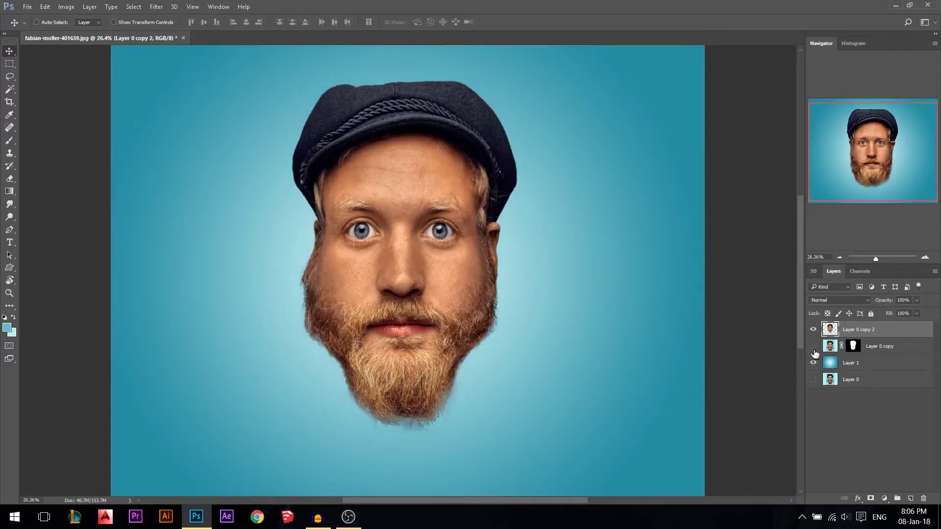
{"action": "scroll", "coordinate": [498, 284], "scroll_direction": "down", "scroll_amount": 2}
{"action": "scroll", "coordinate": [384, 255], "scroll_direction": "up", "scroll_amount": 4}
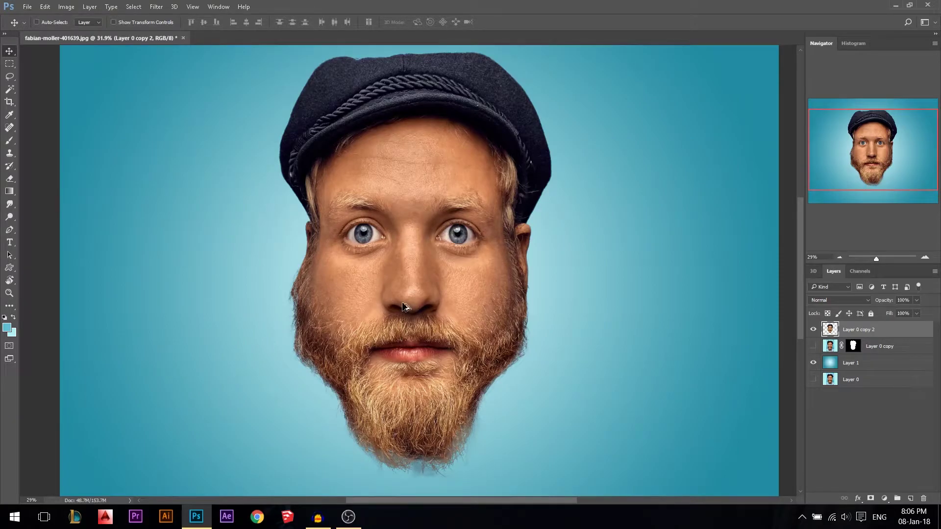
{"action": "key", "text": "ctrl+0"}
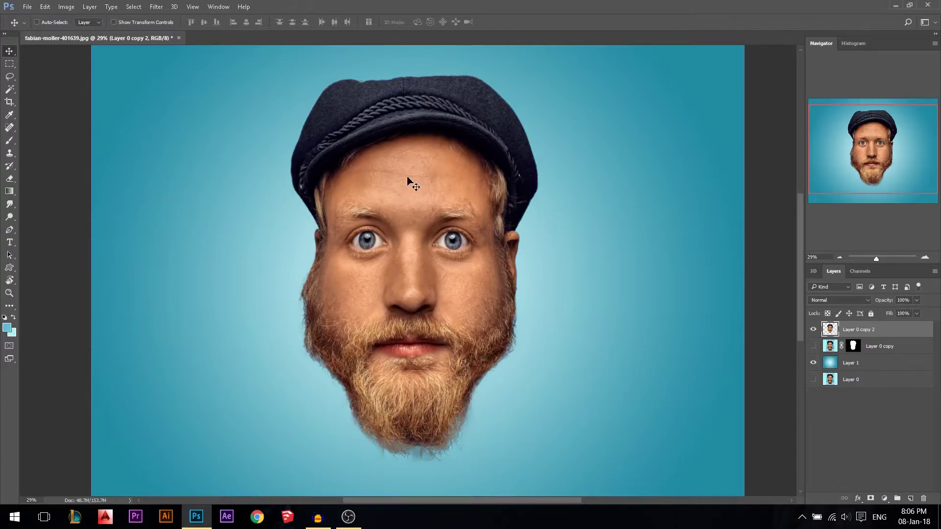
- Load the Smudge paint.abr brush set into the Brush tool's presets
{"action": "left_click", "coordinate": [10, 141]}
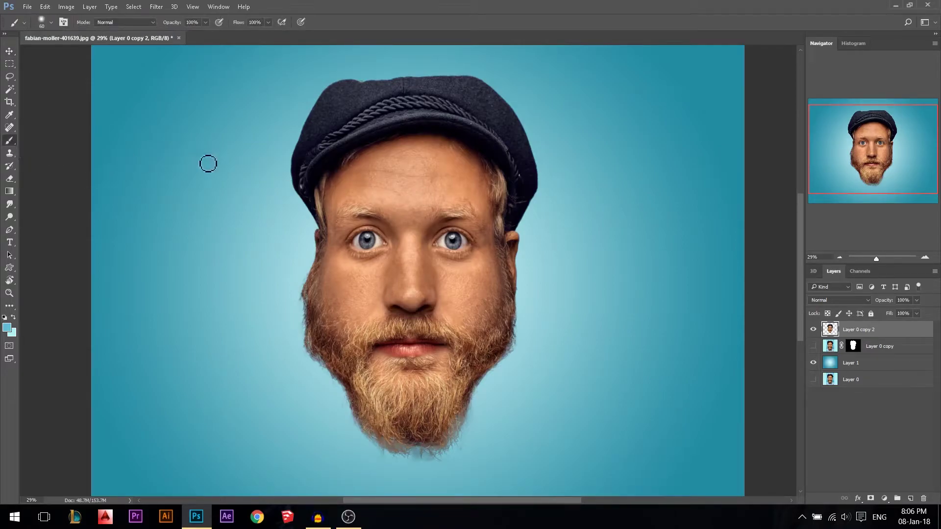
{"action": "right_click", "coordinate": [262, 161]}
{"action": "left_click", "coordinate": [528, 173]}
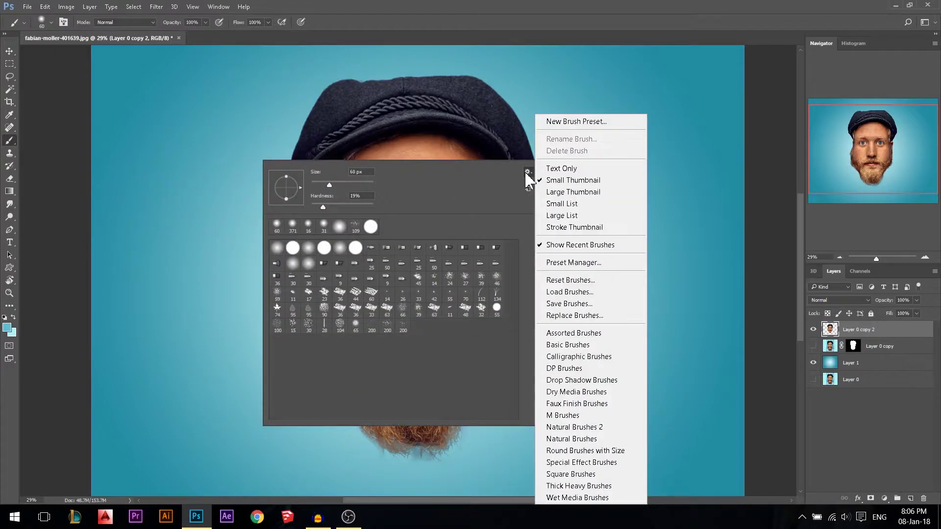
{"action": "left_click", "coordinate": [570, 294]}
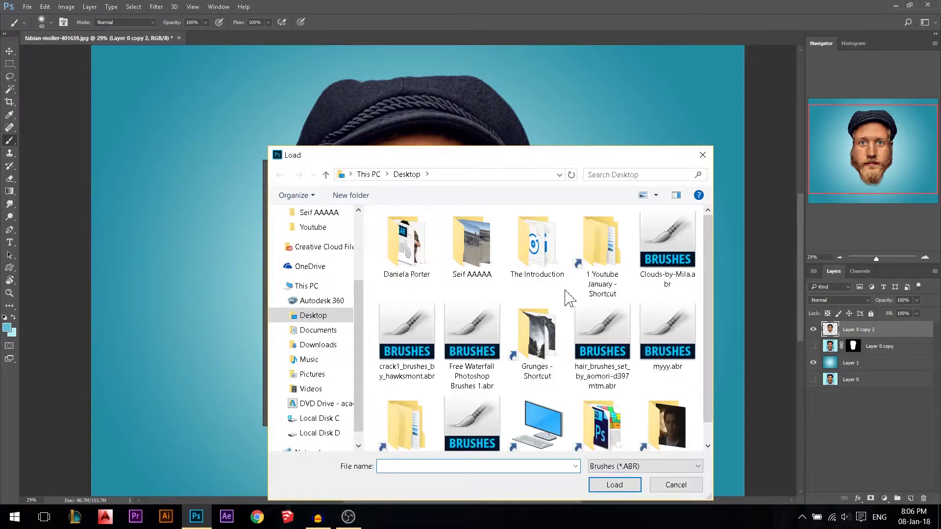
{"action": "scroll", "coordinate": [567, 296], "scroll_direction": "down", "scroll_amount": 1}
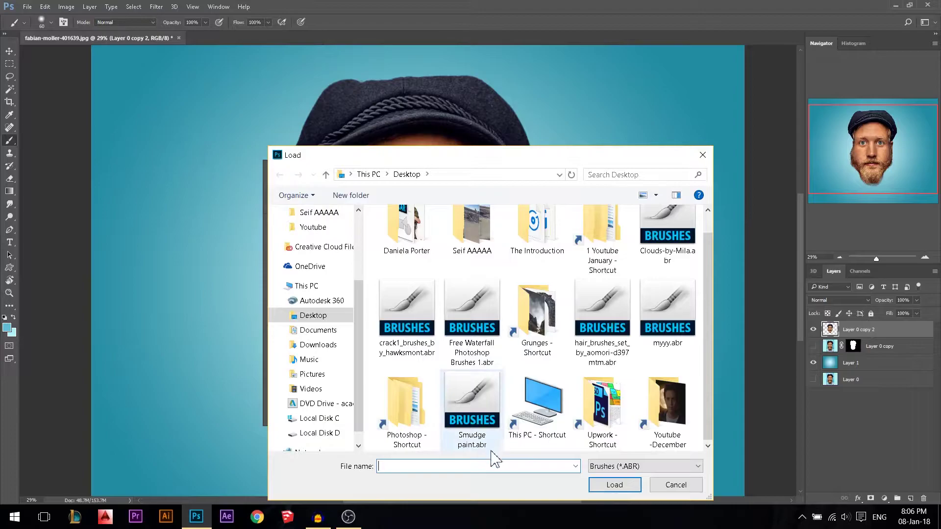
{"action": "left_click", "coordinate": [472, 447]}
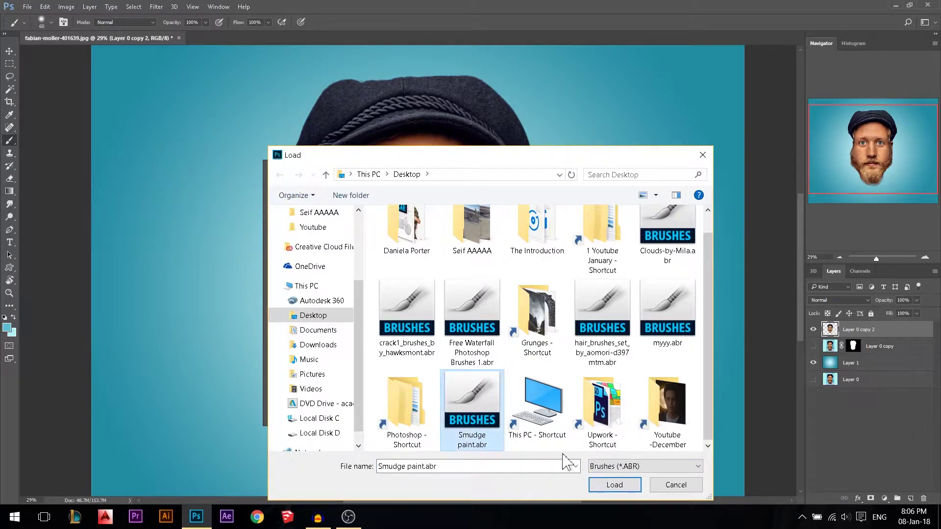
{"action": "left_click", "coordinate": [608, 488]}
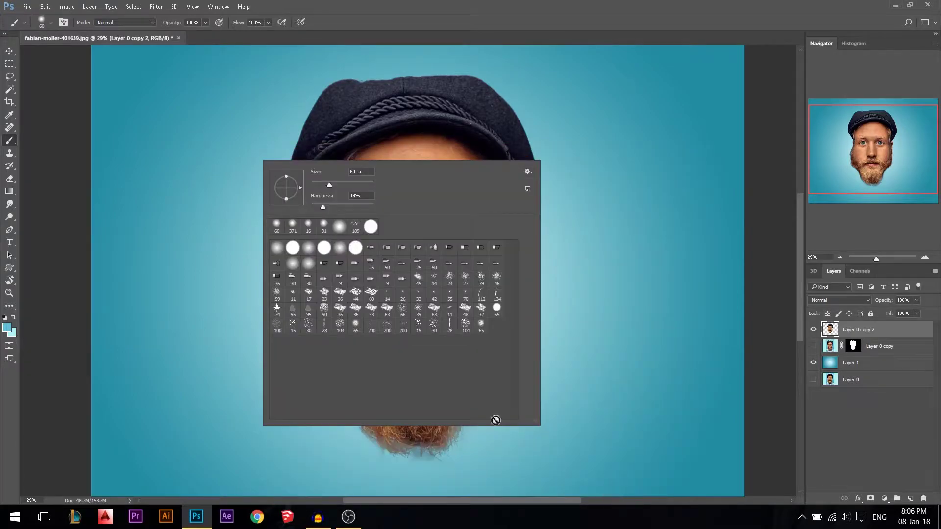
- Select the 15 px tip from the newly loaded brushes and try a stroke on the background beside the face
{"action": "left_click", "coordinate": [420, 326]}
{"action": "left_click", "coordinate": [464, 326]}
{"action": "left_click", "coordinate": [418, 325]}
{"action": "left_click", "coordinate": [243, 237]}
{"action": "mouse_move", "coordinate": [206, 275]}
{"action": "left_mouse_down"}
{"action": "mouse_move", "coordinate": [249, 283]}
{"action": "mouse_move", "coordinate": [239, 278]}
{"action": "left_mouse_up"}
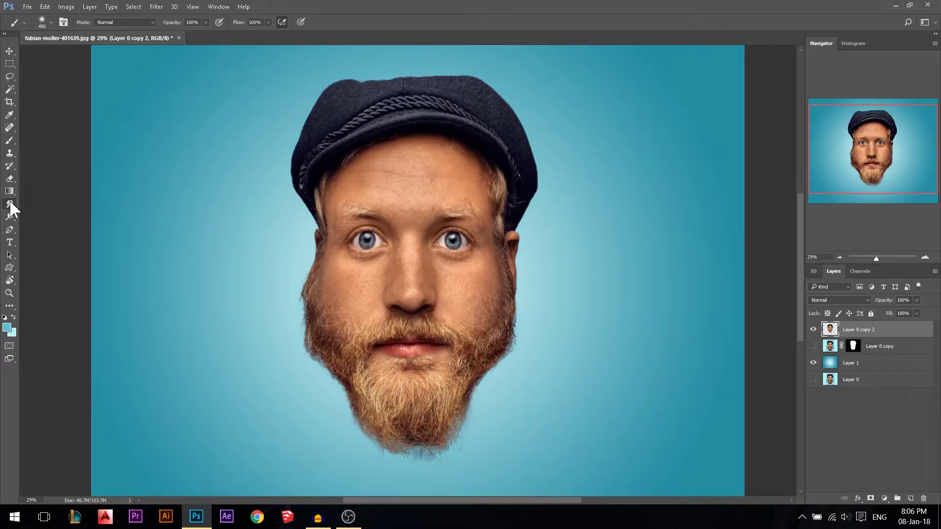
- Create a new layer and smooth the middle of the forehead with the Smudge tool at 25% strength, sampling all layers
{"action": "left_click_drag", "start_coordinate": [9, 204], "coordinate": [42, 218]}
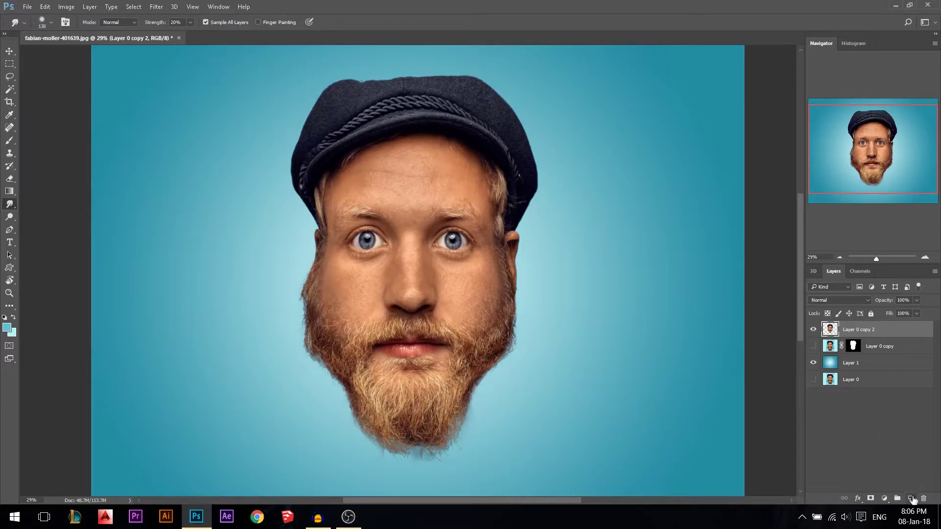
{"action": "left_click", "coordinate": [910, 499]}
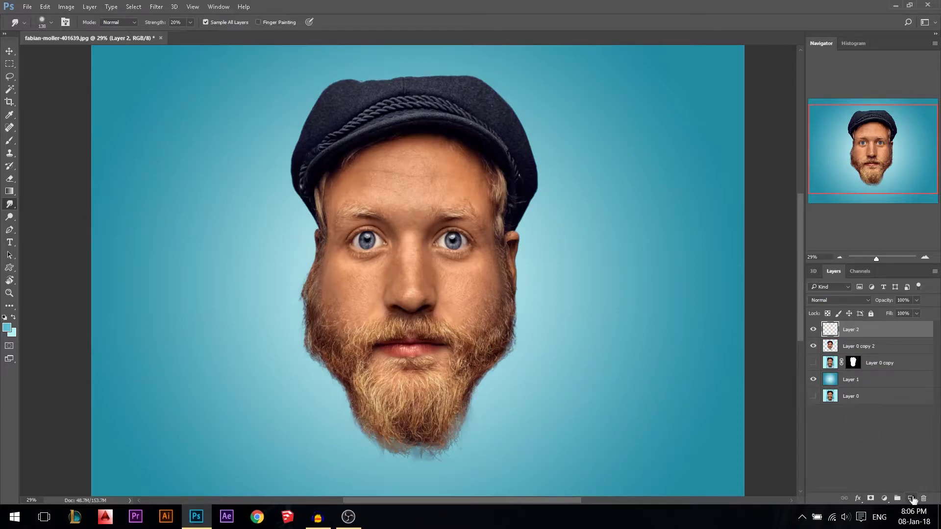
{"action": "left_click", "coordinate": [215, 23]}
{"action": "left_click_drag", "start_coordinate": [160, 23], "coordinate": [165, 23]}
{"action": "scroll", "coordinate": [399, 177], "scroll_direction": "up", "scroll_amount": 3}
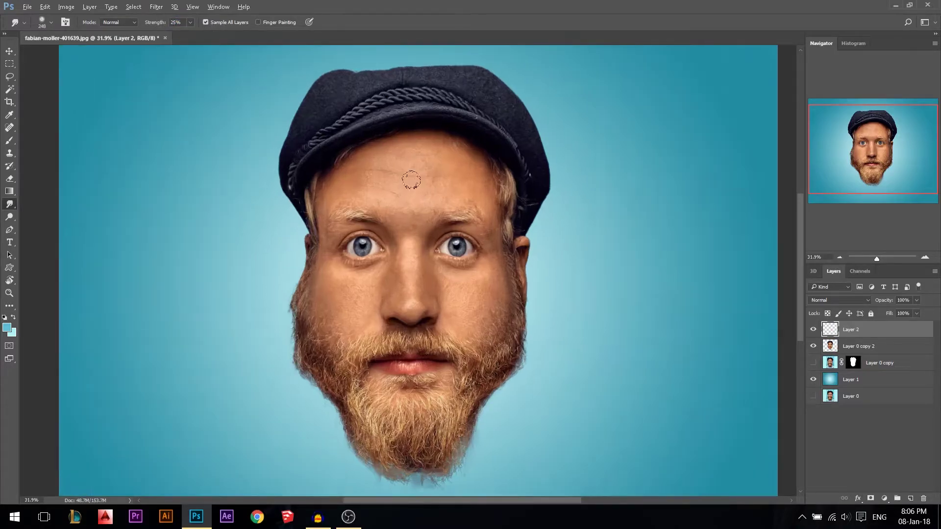
{"action": "scroll", "coordinate": [418, 176], "scroll_direction": "up", "scroll_amount": 3}
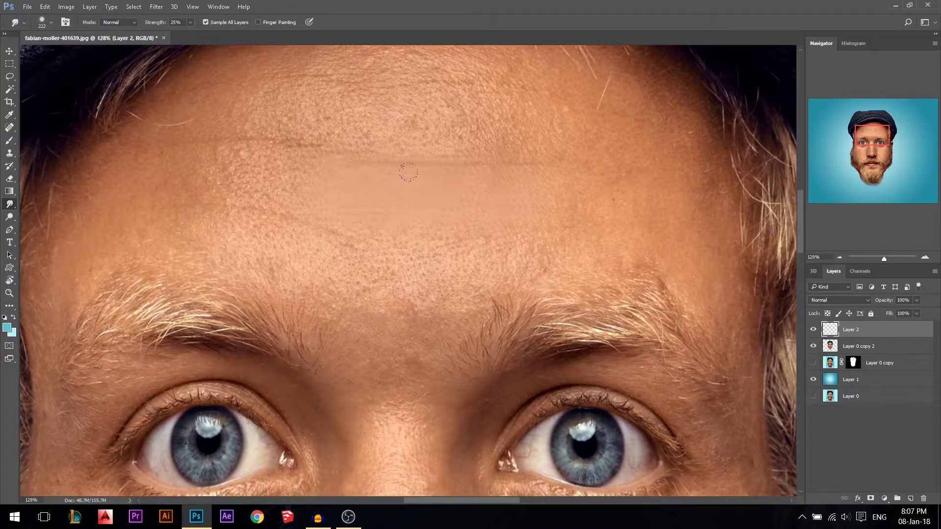
- Lower the smudge strength to 15% and smooth the rest of the forehead and the left-hand cheek with a 370 px brush
{"action": "scroll", "coordinate": [443, 211], "scroll_direction": "down", "scroll_amount": 5}
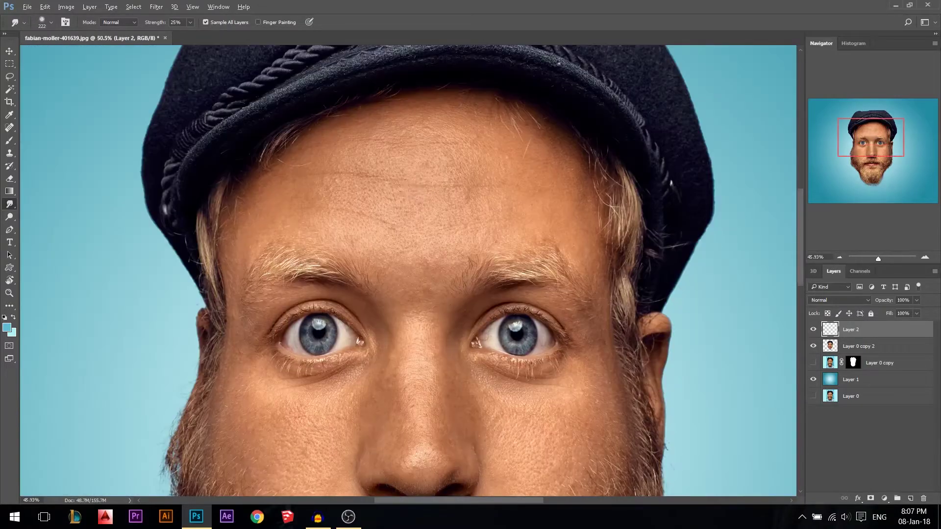
{"action": "left_click_drag", "start_coordinate": [158, 24], "coordinate": [154, 24]}
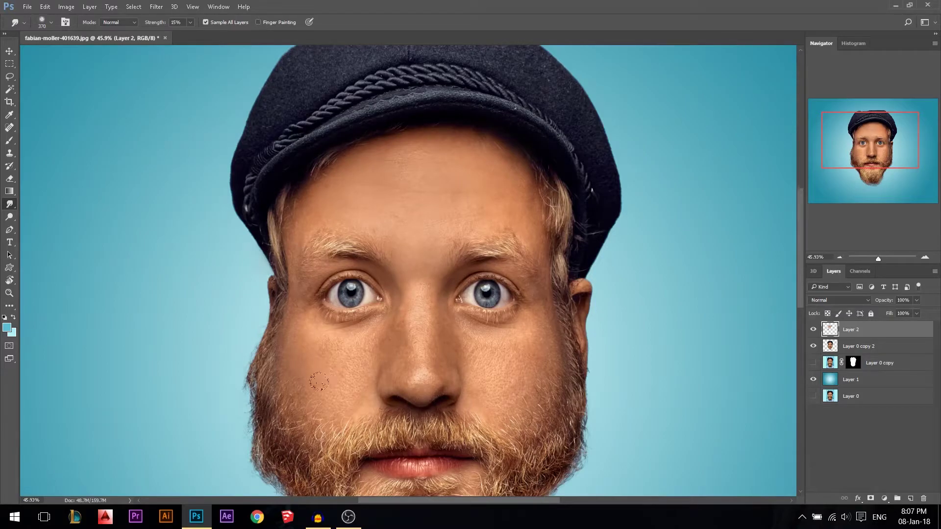
{"action": "scroll", "coordinate": [323, 343], "scroll_direction": "down", "scroll_amount": 3}
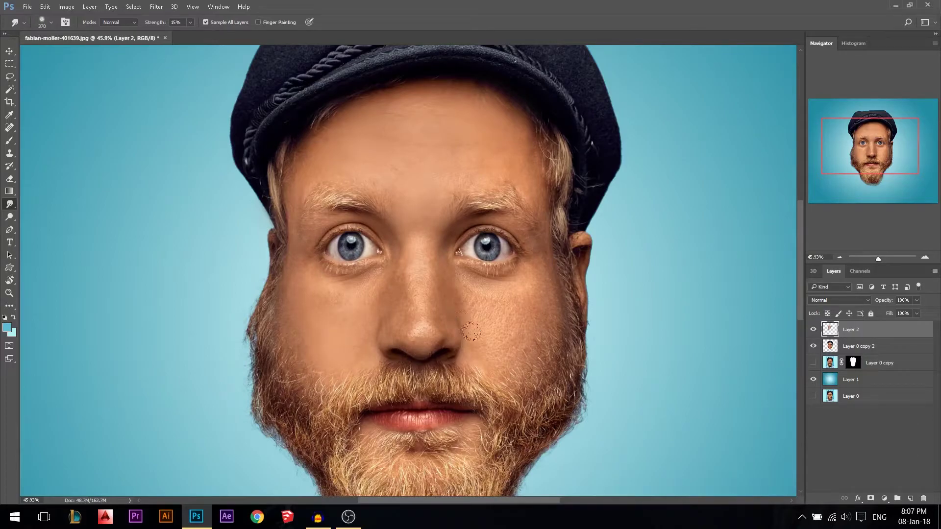
- Smudge the skin under the right-hand eye, along its outer corner and across the cheek below it
{"action": "left_click_drag", "start_coordinate": [472, 290], "coordinate": [445, 279]}
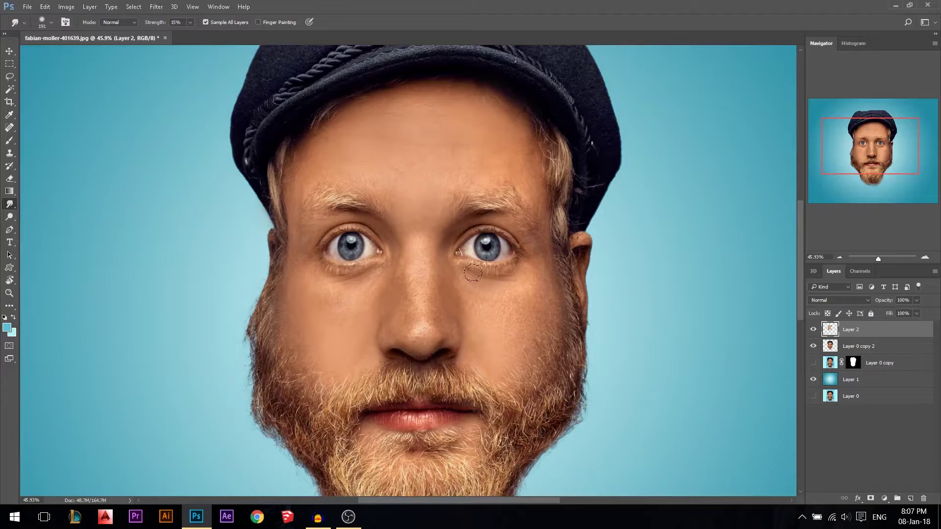
{"action": "left_click_drag", "start_coordinate": [541, 238], "coordinate": [542, 252]}
{"action": "left_click_drag", "start_coordinate": [516, 314], "coordinate": [502, 297]}
{"action": "scroll", "coordinate": [346, 336], "scroll_direction": "down", "scroll_amount": 3}
- Smudge the nose bridge and nose tip smooth, and refine the skin under the eyes with a 217 px brush
{"action": "mouse_move", "coordinate": [381, 256]}
{"action": "left_mouse_down"}
{"action": "mouse_move", "coordinate": [414, 252]}
{"action": "mouse_move", "coordinate": [426, 237]}
{"action": "left_mouse_up"}
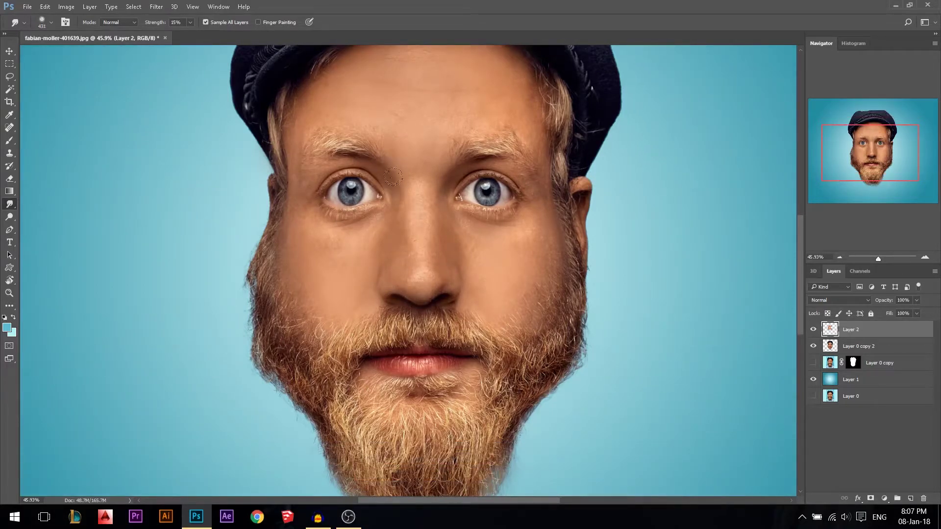
{"action": "left_click_drag", "start_coordinate": [425, 286], "coordinate": [405, 286]}
{"action": "scroll", "coordinate": [381, 253], "scroll_direction": "up", "scroll_amount": 4}
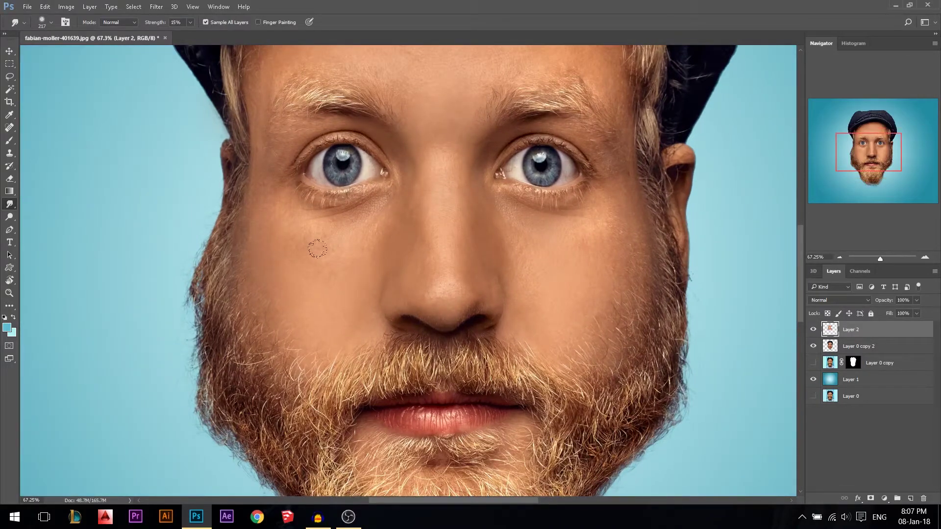
{"action": "scroll", "coordinate": [336, 266], "scroll_direction": "down", "scroll_amount": 2}
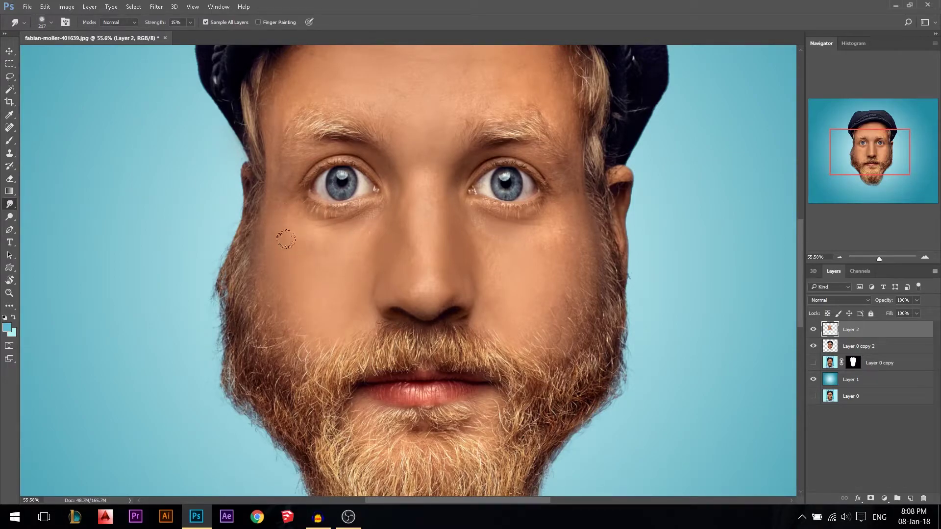
{"action": "left_click_drag", "start_coordinate": [323, 279], "coordinate": [333, 280], "text": "alt"}
{"action": "scroll", "coordinate": [556, 292], "scroll_direction": "down", "scroll_amount": 3}
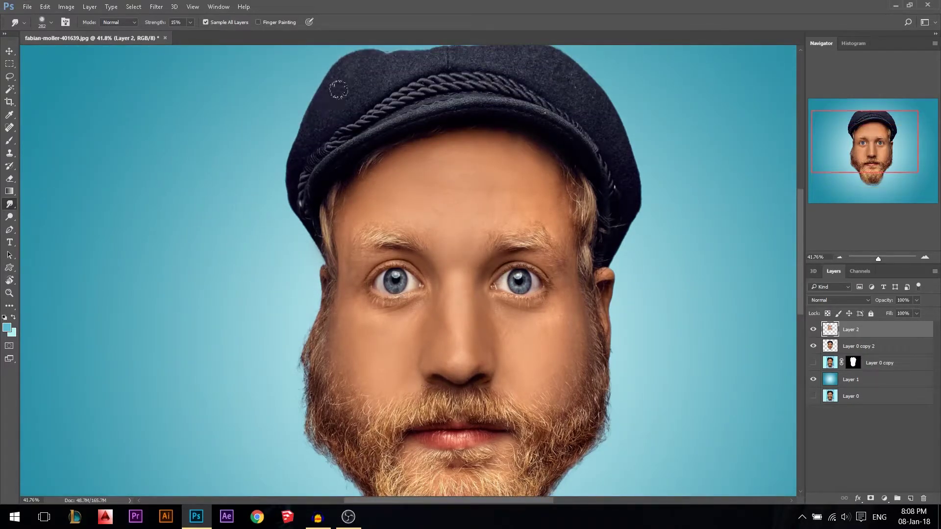
- Smudge the left part of the cap's crown at 67% strength with a 162 px brush, and step back the last strokes
{"action": "left_click_drag", "start_coordinate": [160, 23], "coordinate": [186, 23]}
{"action": "left_click_drag", "start_coordinate": [336, 105], "coordinate": [325, 106]}
{"action": "mouse_move", "coordinate": [299, 147]}
{"action": "left_mouse_down"}
{"action": "mouse_move", "coordinate": [347, 100]}
{"action": "mouse_move", "coordinate": [380, 84]}
{"action": "mouse_move", "coordinate": [328, 123]}
{"action": "mouse_move", "coordinate": [340, 74]}
{"action": "mouse_move", "coordinate": [320, 118]}
{"action": "mouse_move", "coordinate": [354, 61]}
{"action": "mouse_move", "coordinate": [322, 116]}
{"action": "mouse_move", "coordinate": [398, 71]}
{"action": "mouse_move", "coordinate": [372, 69]}
{"action": "mouse_move", "coordinate": [430, 58]}
{"action": "mouse_move", "coordinate": [357, 68]}
{"action": "mouse_move", "coordinate": [364, 60]}
{"action": "mouse_move", "coordinate": [325, 88]}
{"action": "left_mouse_up"}
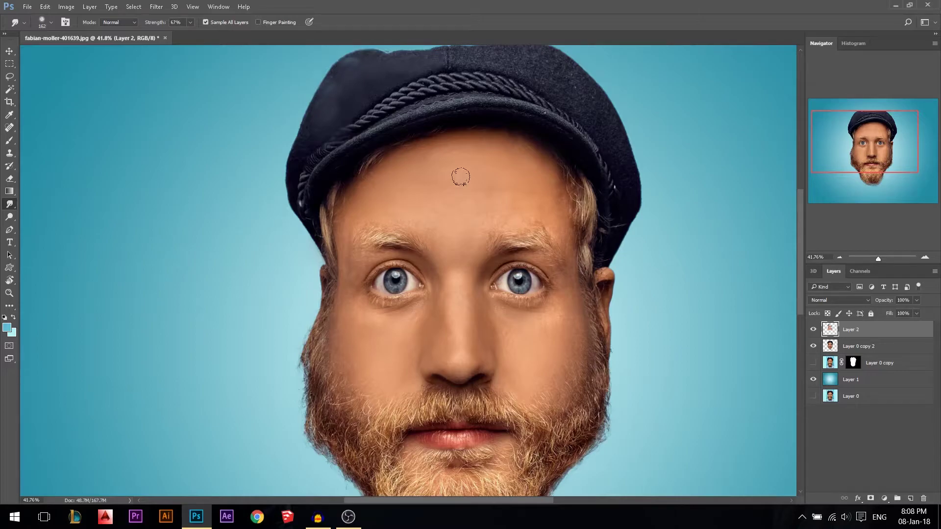
{"action": "key", "text": "ctrl+alt+z"}
{"action": "key", "text": "ctrl+alt+z"}
{"action": "key", "text": "ctrl+alt+z"}
{"action": "key", "text": "ctrl+alt+z"}
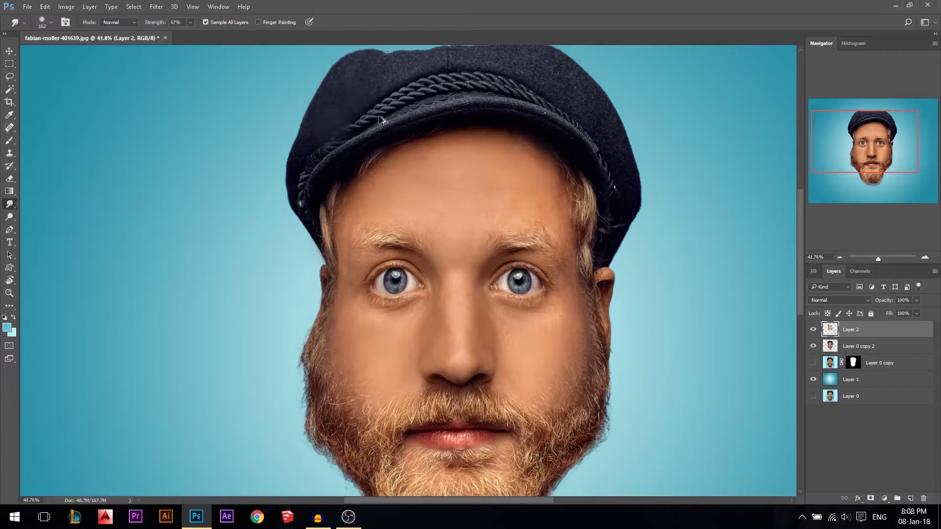
- Lower the smudge strength to 18% and smudge the lower beard with a 263 px brush
{"action": "scroll", "coordinate": [387, 118], "scroll_direction": "down", "scroll_amount": 3}
{"action": "scroll", "coordinate": [431, 299], "scroll_direction": "up", "scroll_amount": 3}
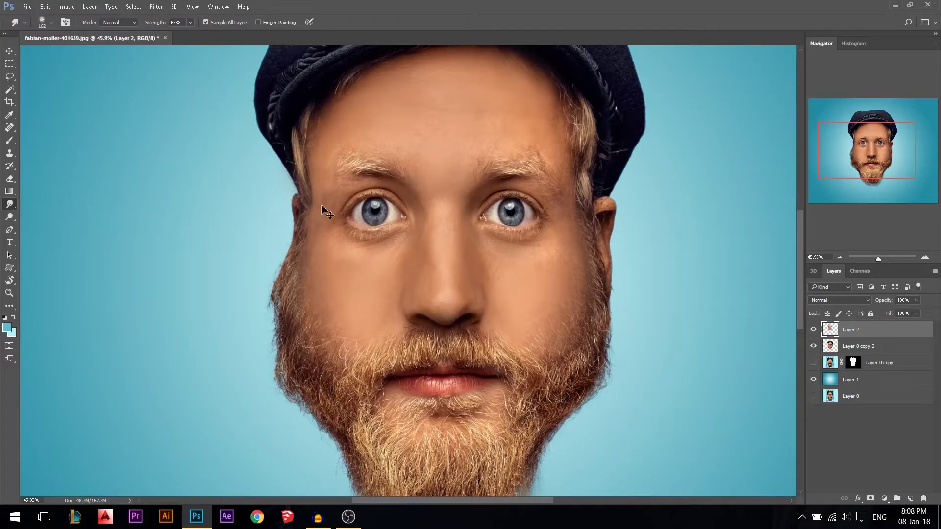
{"action": "left_click_drag", "start_coordinate": [167, 26], "coordinate": [157, 26]}
{"action": "key", "text": "ctrl+0"}
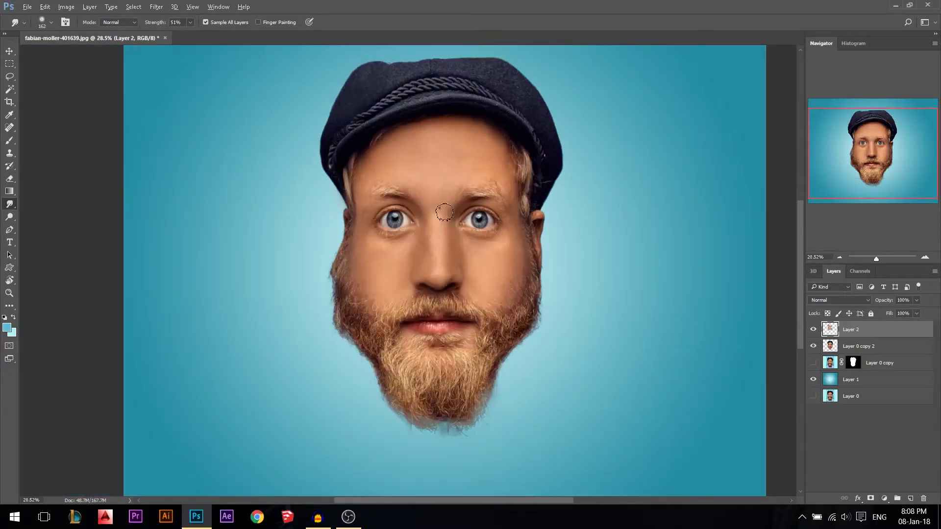
{"action": "left_click_drag", "start_coordinate": [169, 27], "coordinate": [153, 26]}
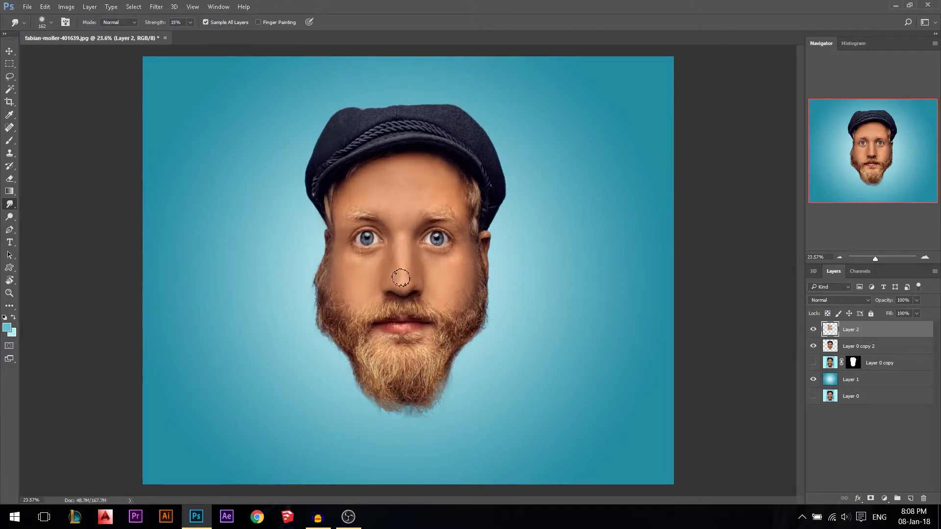
{"action": "scroll", "coordinate": [490, 373], "scroll_direction": "up", "scroll_amount": 6}
{"action": "right_click", "coordinate": [414, 351], "text": "alt"}
{"action": "mouse_move", "coordinate": [413, 394]}
{"action": "left_mouse_down"}
{"action": "mouse_move", "coordinate": [404, 417]}
{"action": "mouse_move", "coordinate": [340, 345]}
{"action": "left_mouse_up"}
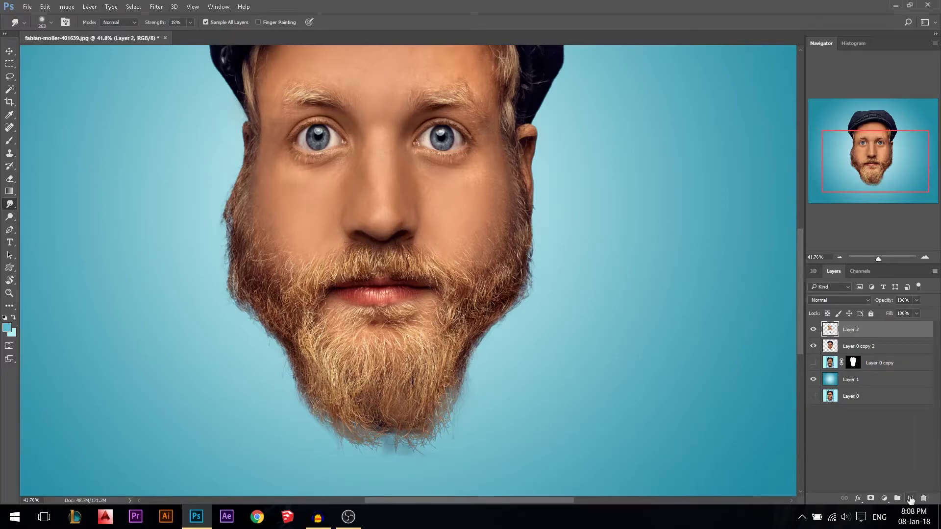
- Add another layer and smudge the beard along the jaw, left-hand cheek and chin, raising the strength to 47%
{"action": "left_click", "coordinate": [910, 499]}
{"action": "left_click_drag", "start_coordinate": [459, 321], "coordinate": [437, 367]}
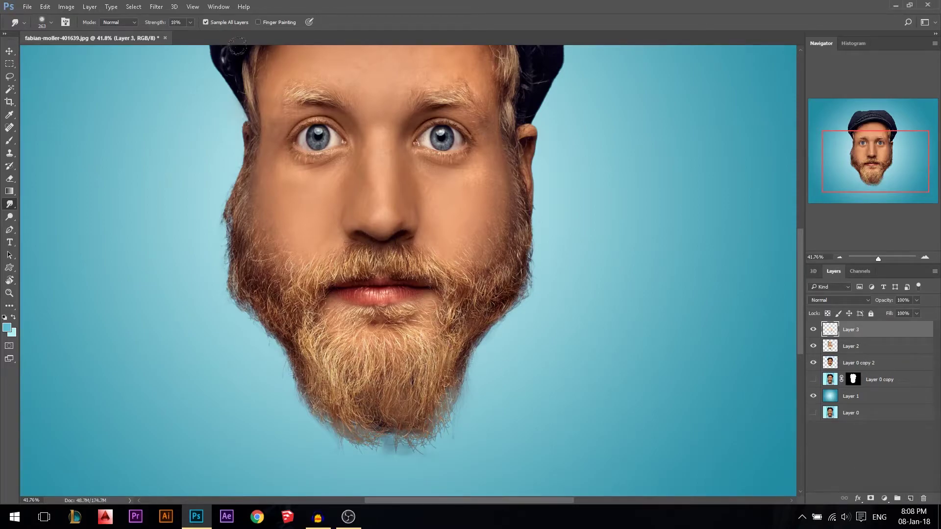
{"action": "mouse_move", "coordinate": [501, 284]}
{"action": "left_mouse_down"}
{"action": "mouse_move", "coordinate": [474, 310]}
{"action": "mouse_move", "coordinate": [475, 299]}
{"action": "mouse_move", "coordinate": [453, 352]}
{"action": "mouse_move", "coordinate": [422, 385]}
{"action": "mouse_move", "coordinate": [381, 334]}
{"action": "mouse_move", "coordinate": [361, 376]}
{"action": "mouse_move", "coordinate": [345, 386]}
{"action": "mouse_move", "coordinate": [315, 373]}
{"action": "mouse_move", "coordinate": [277, 321]}
{"action": "mouse_move", "coordinate": [297, 348]}
{"action": "mouse_move", "coordinate": [289, 340]}
{"action": "mouse_move", "coordinate": [258, 273]}
{"action": "mouse_move", "coordinate": [243, 270]}
{"action": "mouse_move", "coordinate": [247, 290]}
{"action": "mouse_move", "coordinate": [207, 224]}
{"action": "mouse_move", "coordinate": [225, 198]}
{"action": "mouse_move", "coordinate": [240, 216]}
{"action": "left_mouse_up"}
{"action": "right_click", "coordinate": [240, 217], "text": "alt"}
{"action": "mouse_move", "coordinate": [243, 181]}
{"action": "left_mouse_down"}
{"action": "mouse_move", "coordinate": [315, 265]}
{"action": "mouse_move", "coordinate": [307, 287]}
{"action": "mouse_move", "coordinate": [329, 262]}
{"action": "mouse_move", "coordinate": [353, 267]}
{"action": "mouse_move", "coordinate": [370, 249]}
{"action": "mouse_move", "coordinate": [378, 265]}
{"action": "mouse_move", "coordinate": [390, 262]}
{"action": "mouse_move", "coordinate": [398, 245]}
{"action": "mouse_move", "coordinate": [415, 267]}
{"action": "mouse_move", "coordinate": [429, 262]}
{"action": "mouse_move", "coordinate": [444, 310]}
{"action": "mouse_move", "coordinate": [453, 298]}
{"action": "mouse_move", "coordinate": [396, 309]}
{"action": "mouse_move", "coordinate": [379, 323]}
{"action": "mouse_move", "coordinate": [350, 321]}
{"action": "left_mouse_up"}
{"action": "right_click", "coordinate": [243, 216], "text": "alt"}
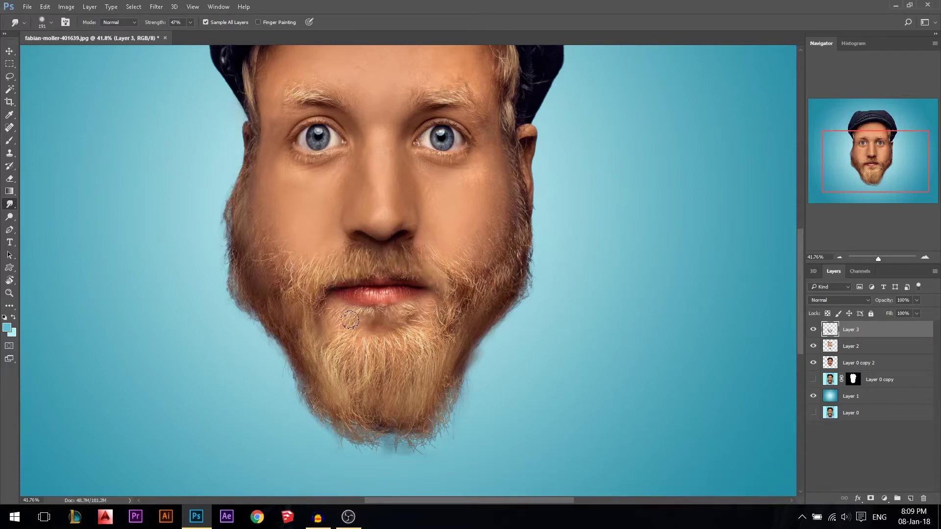
- Smudge the right-hand side of the beard and the sideburn beside the ear with a 119 px brush
{"action": "mouse_move", "coordinate": [472, 287]}
{"action": "left_mouse_down"}
{"action": "mouse_move", "coordinate": [453, 313]}
{"action": "mouse_move", "coordinate": [489, 275]}
{"action": "mouse_move", "coordinate": [499, 228]}
{"action": "mouse_move", "coordinate": [501, 262]}
{"action": "mouse_move", "coordinate": [517, 278]}
{"action": "left_mouse_up"}
{"action": "right_click", "coordinate": [511, 189], "text": "alt"}
{"action": "left_click_drag", "start_coordinate": [525, 208], "coordinate": [513, 157]}
{"action": "scroll", "coordinate": [518, 120], "scroll_direction": "up", "scroll_amount": 3}
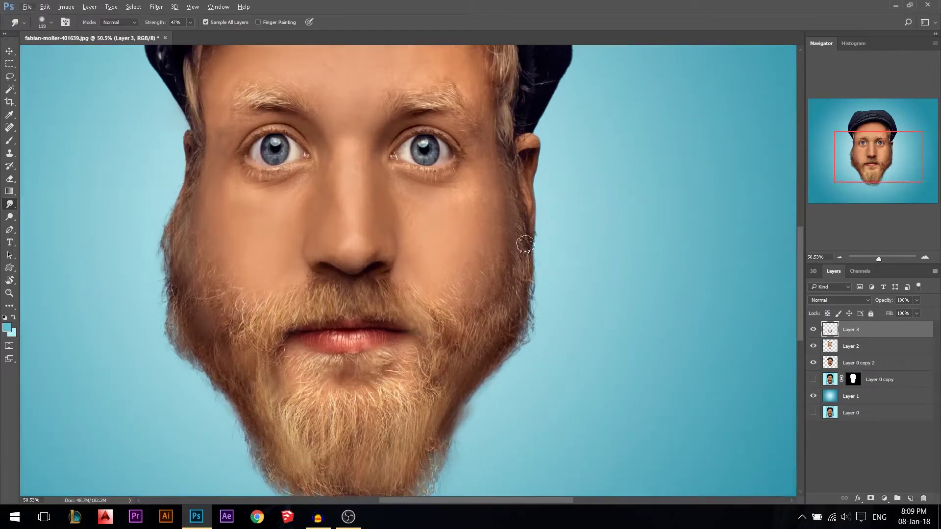
{"action": "scroll", "coordinate": [524, 247], "scroll_direction": "down", "scroll_amount": 5}
{"action": "scroll", "coordinate": [505, 166], "scroll_direction": "up", "scroll_amount": 1}
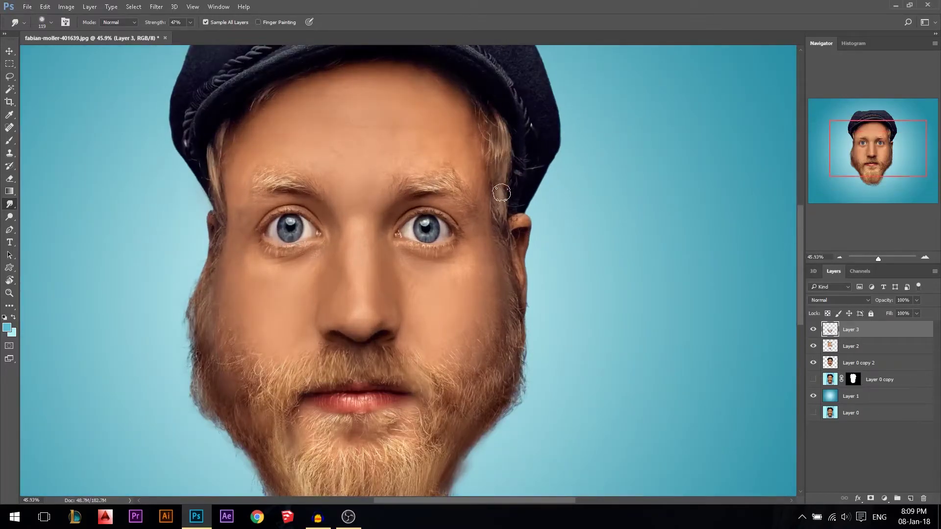
{"action": "scroll", "coordinate": [504, 208], "scroll_direction": "down", "scroll_amount": 5}
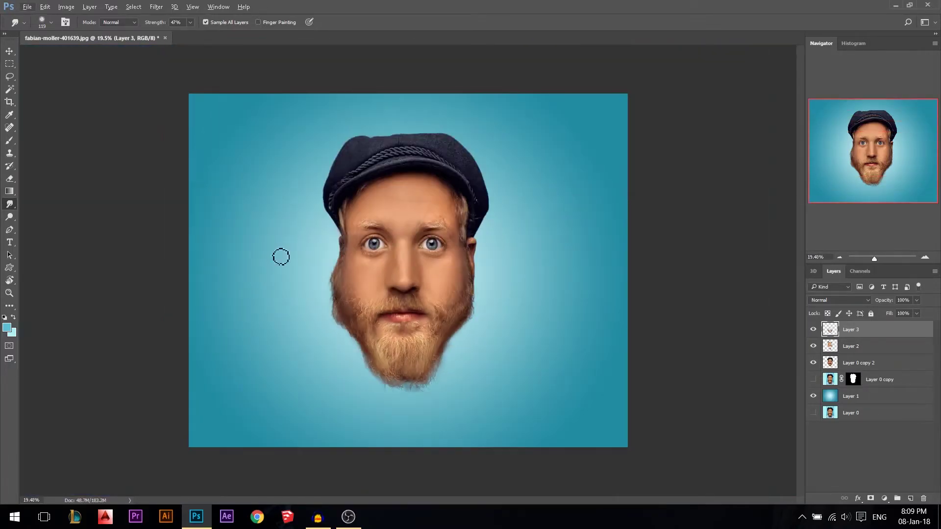
- Add a new top layer and draw a rectangular marquee around the face from the cap to the beard tip
{"action": "left_click", "coordinate": [9, 51]}
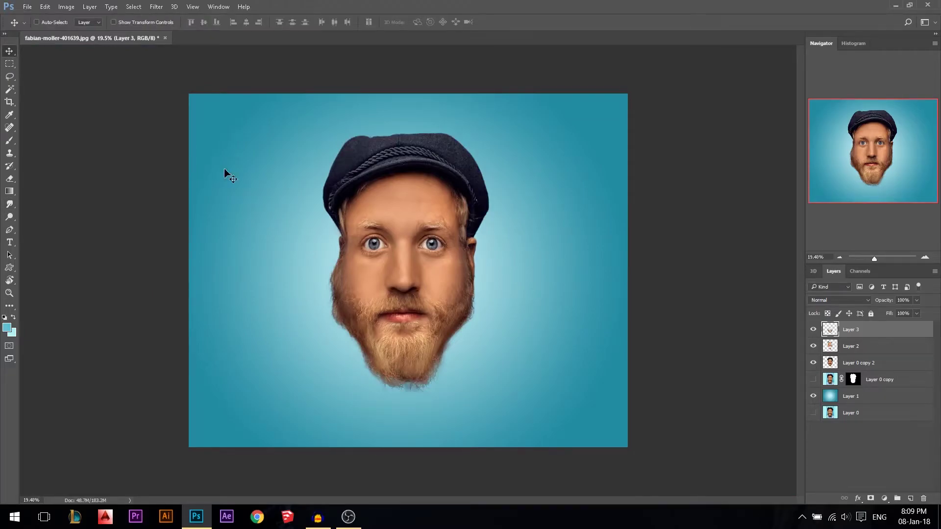
{"action": "scroll", "coordinate": [394, 275], "scroll_direction": "up", "scroll_amount": 3}
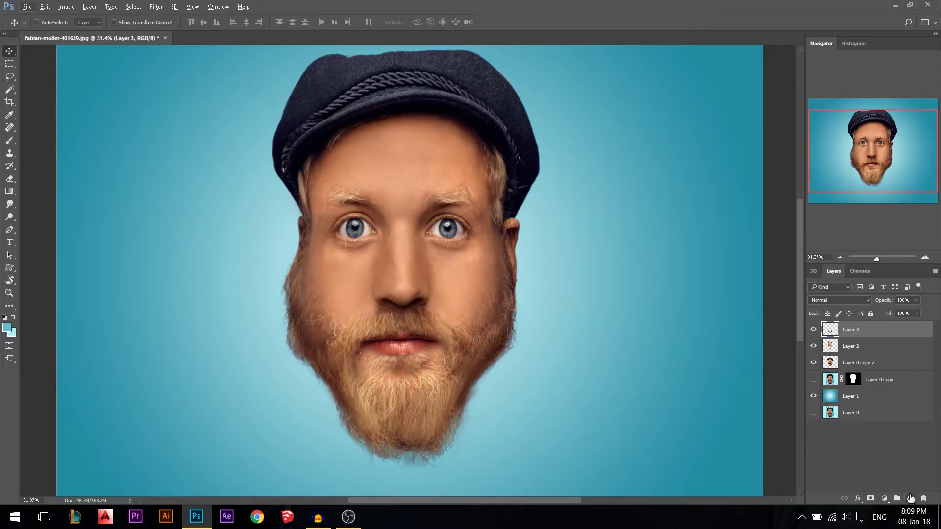
{"action": "left_click", "coordinate": [911, 498]}
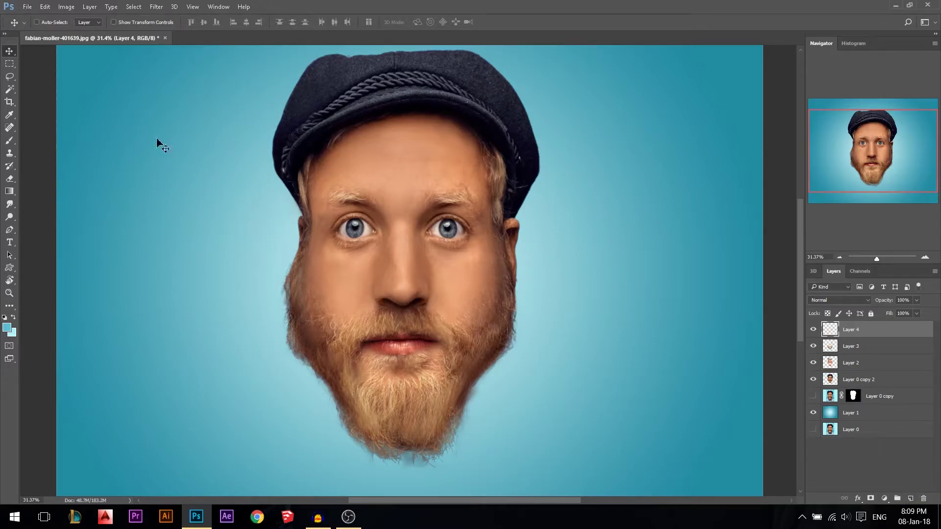
{"action": "left_click", "coordinate": [10, 64]}
{"action": "left_click_drag", "start_coordinate": [238, 78], "coordinate": [567, 463]}
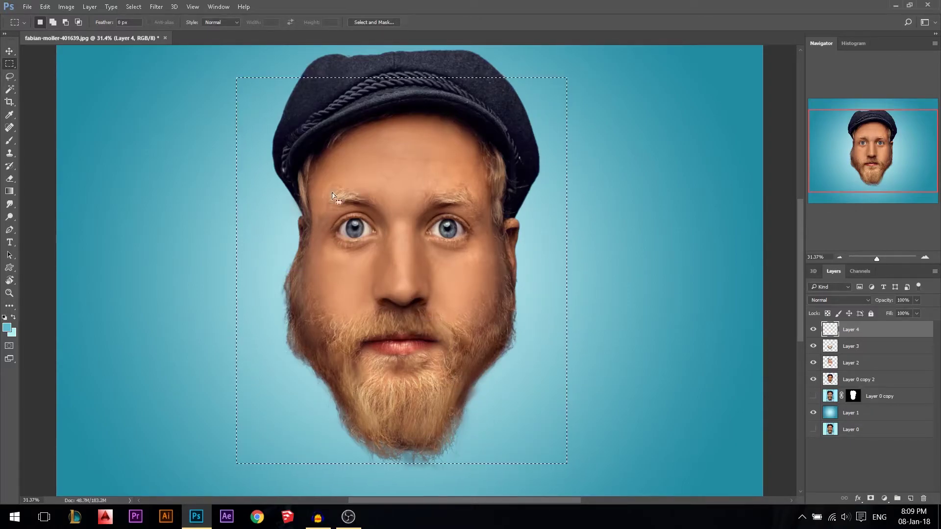
- Fill the rectangular selection with 50% Gray and set the layer's blend mode to Overlay
{"action": "left_click", "coordinate": [45, 7]}
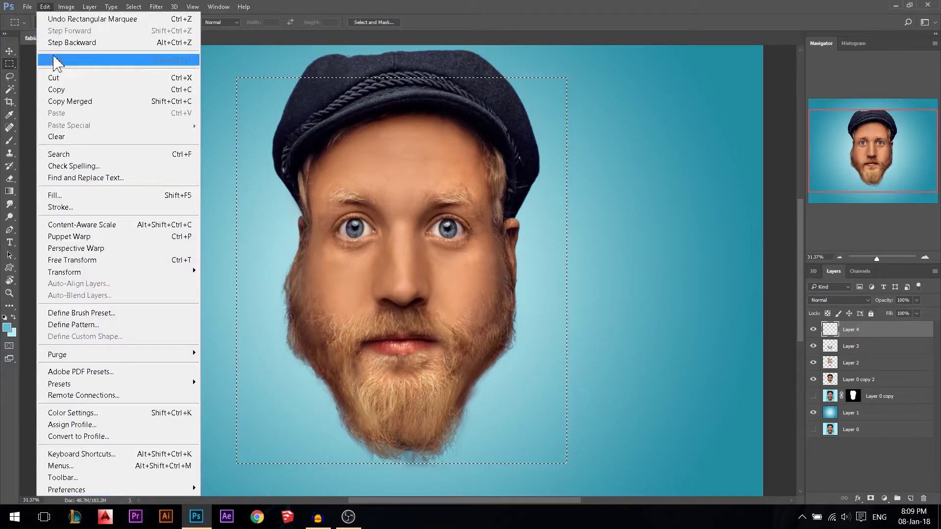
{"action": "left_click", "coordinate": [75, 196]}
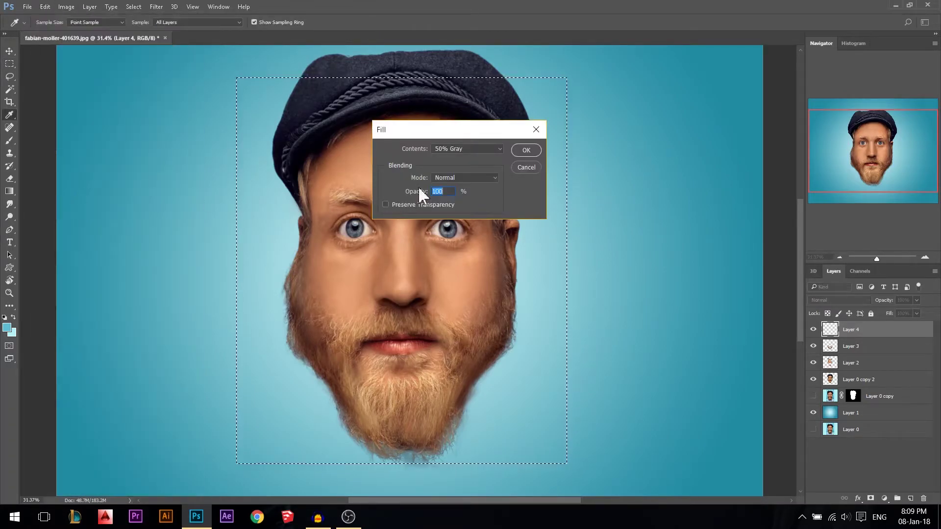
{"action": "left_click", "coordinate": [454, 149]}
{"action": "left_click", "coordinate": [452, 220]}
{"action": "left_click", "coordinate": [527, 150]}
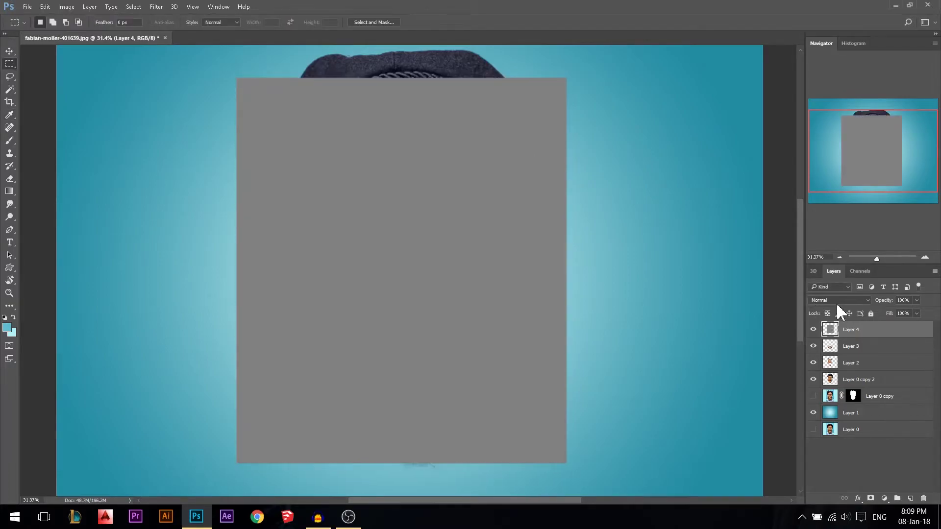
{"action": "left_click", "coordinate": [837, 301]}
{"action": "left_click", "coordinate": [833, 397]}
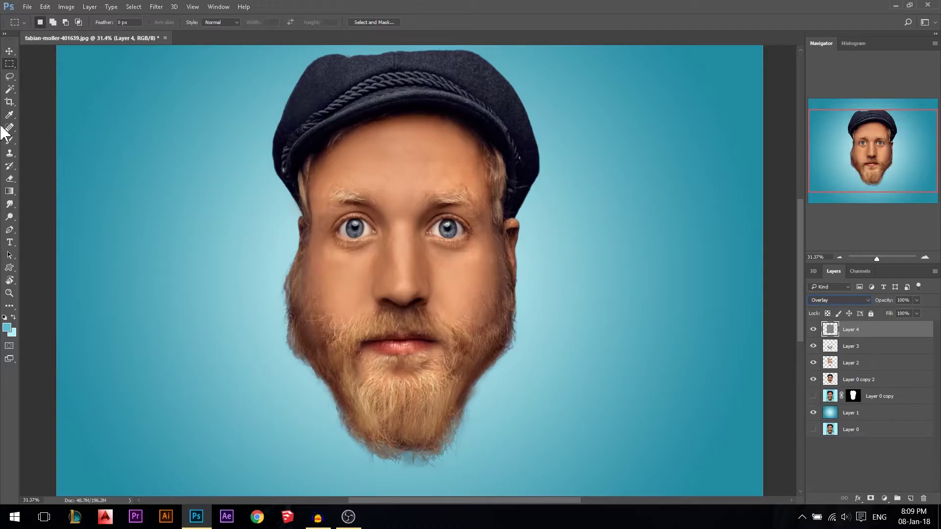
- Set the Dodge tool to 15% exposure on midtones, and try and undo a stroke on the forehead
{"action": "left_click", "coordinate": [10, 214]}
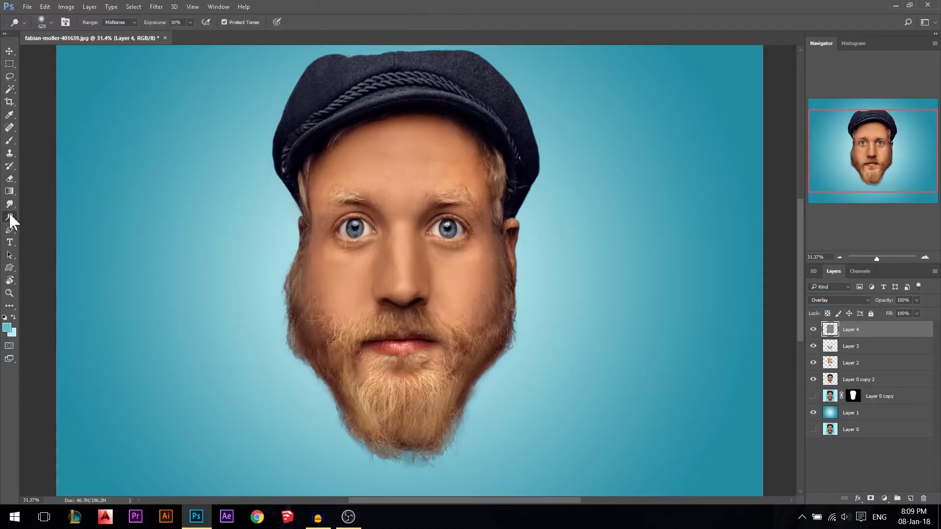
{"action": "left_click_drag", "start_coordinate": [159, 27], "coordinate": [167, 27]}
{"action": "type", "text": "1"}
{"action": "mouse_move", "coordinate": [324, 172]}
{"action": "left_mouse_down"}
{"action": "mouse_move", "coordinate": [413, 179]}
{"action": "mouse_move", "coordinate": [401, 155]}
{"action": "mouse_move", "coordinate": [375, 184]}
{"action": "left_mouse_up"}
{"action": "key", "text": "ctrl+z"}
{"action": "scroll", "coordinate": [395, 174], "scroll_direction": "up", "scroll_amount": 1}
{"action": "scroll", "coordinate": [395, 174], "scroll_direction": "up", "scroll_amount": 2, "text": "alt"}
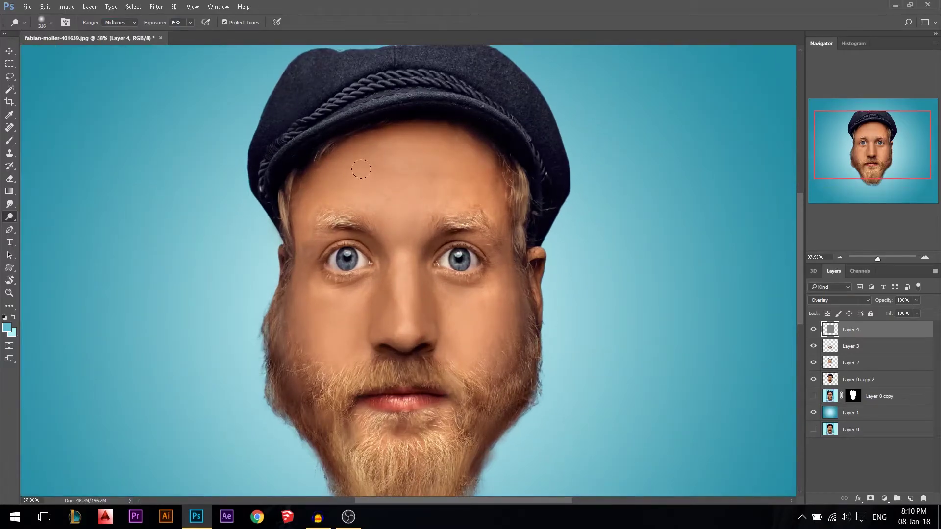
- Resize the dodge brush and lighten the nose bridge, nose tip and centre of the forehead
{"action": "mouse_move", "coordinate": [402, 229]}
{"action": "left_mouse_down", "text": "alt"}
{"action": "mouse_move", "coordinate": [390, 225]}
{"action": "mouse_move", "coordinate": [402, 204]}
{"action": "mouse_move", "coordinate": [395, 211]}
{"action": "left_mouse_up", "text": "alt"}
{"action": "left_click_drag", "start_coordinate": [401, 263], "coordinate": [404, 336]}
{"action": "left_click_drag", "start_coordinate": [382, 160], "coordinate": [397, 253]}
- Raise the exposure to 100% and try exaggerated dodge and burn strokes down the right-hand forehead and cheek, undoing the dodge stroke
{"action": "left_click_drag", "start_coordinate": [159, 26], "coordinate": [195, 25]}
{"action": "mouse_move", "coordinate": [468, 309]}
{"action": "left_mouse_down"}
{"action": "mouse_move", "coordinate": [437, 221]}
{"action": "mouse_move", "coordinate": [498, 122]}
{"action": "mouse_move", "coordinate": [468, 249]}
{"action": "left_mouse_up"}
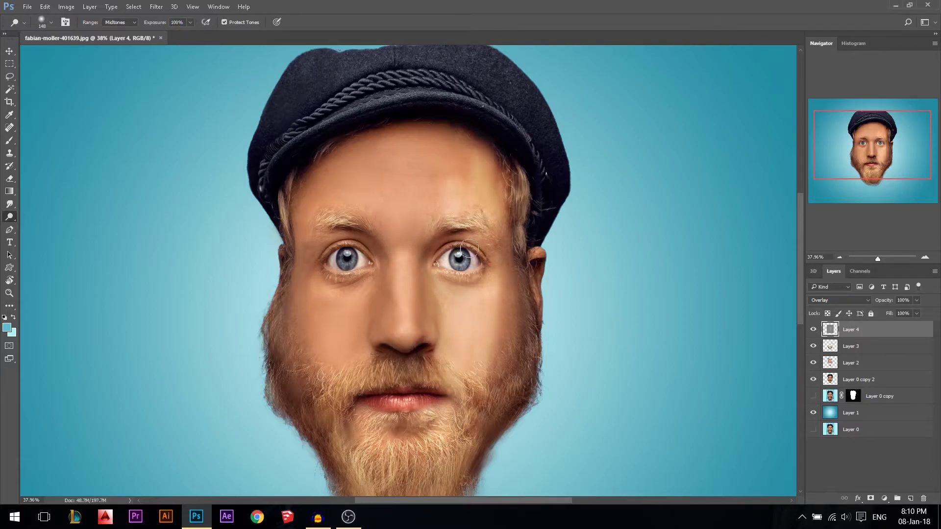
{"action": "key", "text": "ctrl+z"}
{"action": "mouse_move", "coordinate": [452, 165]}
{"action": "left_mouse_down"}
{"action": "mouse_move", "coordinate": [479, 350]}
{"action": "mouse_move", "coordinate": [451, 387]}
{"action": "mouse_move", "coordinate": [447, 221]}
{"action": "mouse_move", "coordinate": [437, 199]}
{"action": "left_mouse_up"}
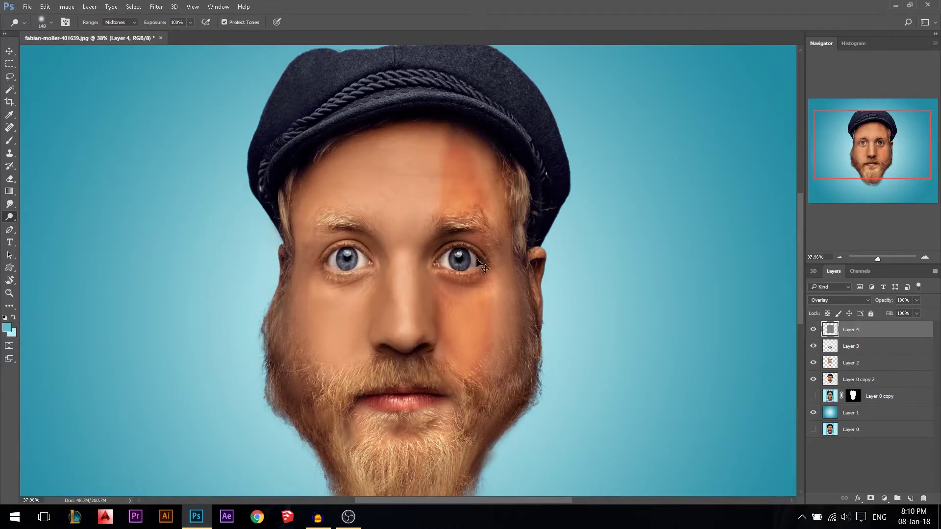
- Undo the last exaggerated burn stroke, set the exposure to 15%, and lighten the nose bridge, nose tip, lower lip and cheeks
{"action": "key", "text": "ctrl+z"}
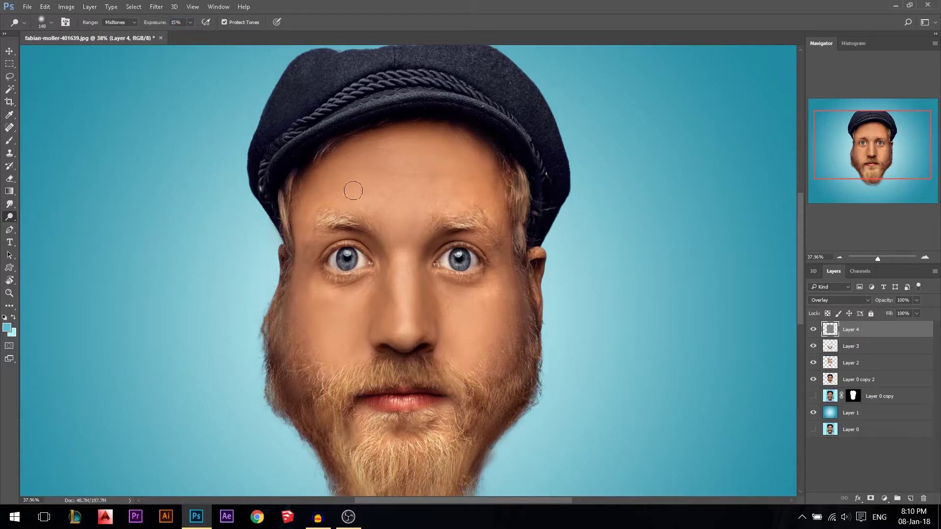
{"action": "left_click_drag", "start_coordinate": [396, 258], "coordinate": [404, 330]}
{"action": "left_click_drag", "start_coordinate": [411, 402], "coordinate": [388, 403]}
{"action": "left_click_drag", "start_coordinate": [457, 332], "coordinate": [485, 333], "text": "alt"}
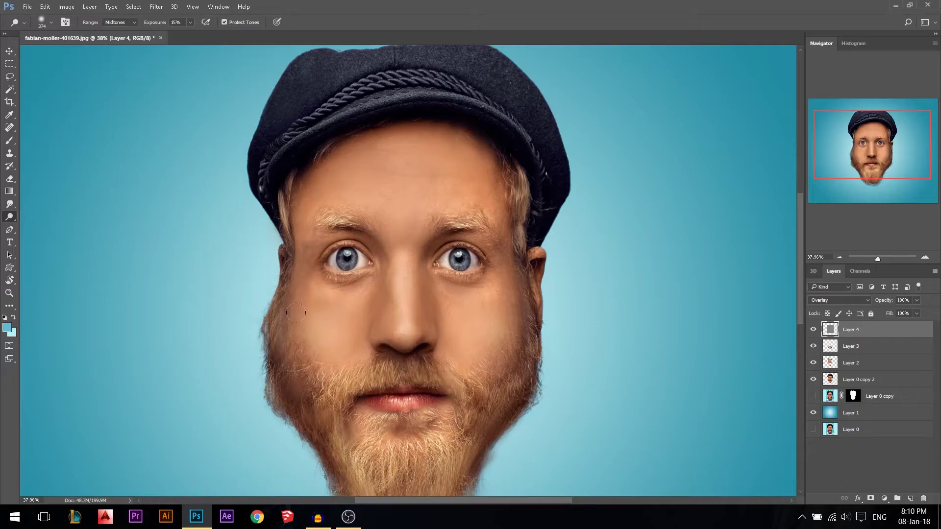
{"action": "left_click_drag", "start_coordinate": [365, 266], "coordinate": [340, 265], "text": "alt"}
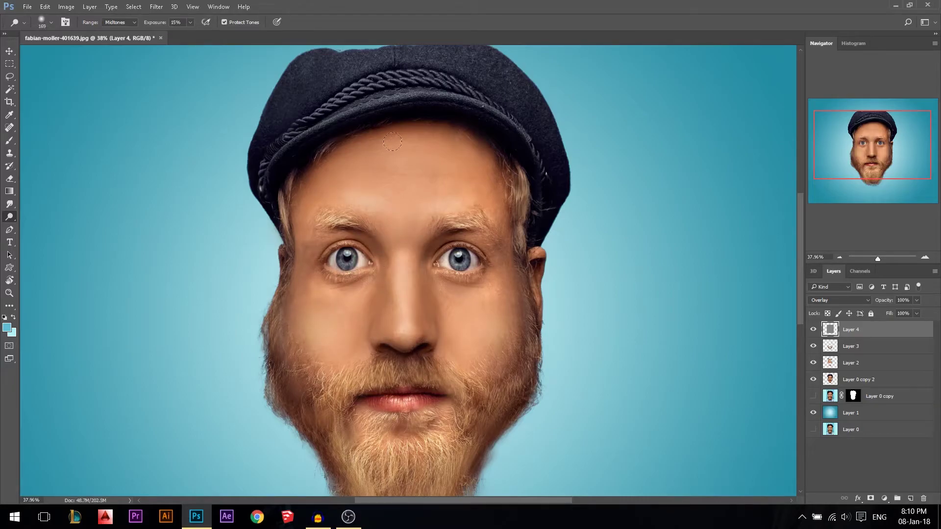
- Resize the brush and subtly dodge and burn the forehead, temples and sides of the face
{"action": "left_click_drag", "start_coordinate": [404, 165], "coordinate": [415, 175], "text": "alt"}
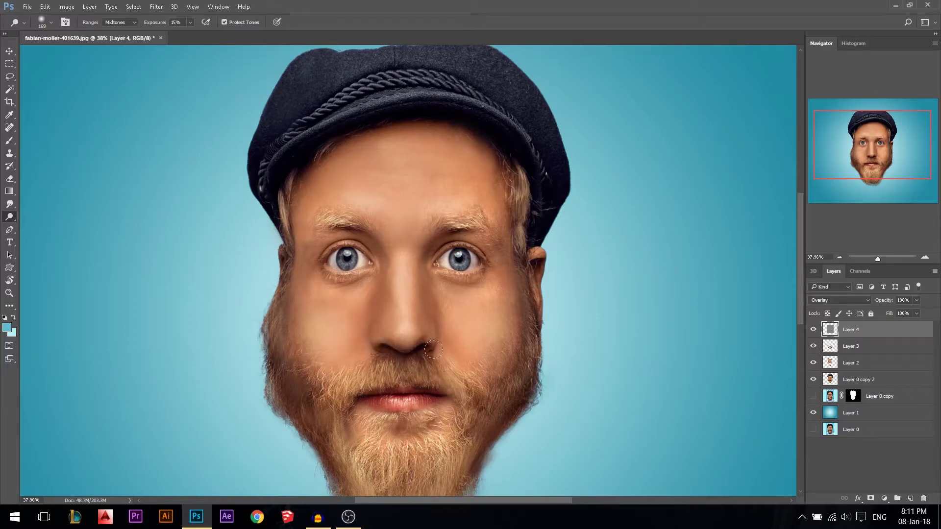
{"action": "left_click_drag", "start_coordinate": [314, 208], "coordinate": [312, 206]}
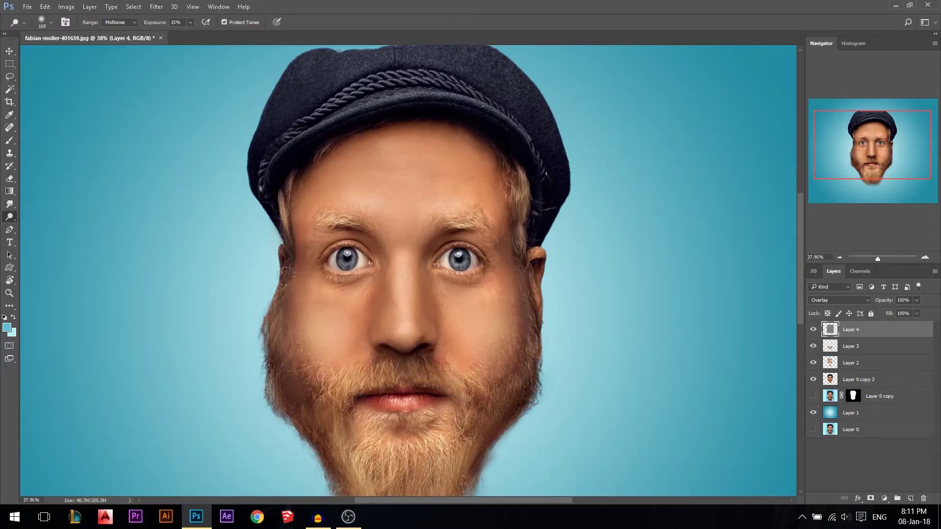
{"action": "scroll", "coordinate": [281, 286], "scroll_direction": "down", "scroll_amount": 2}
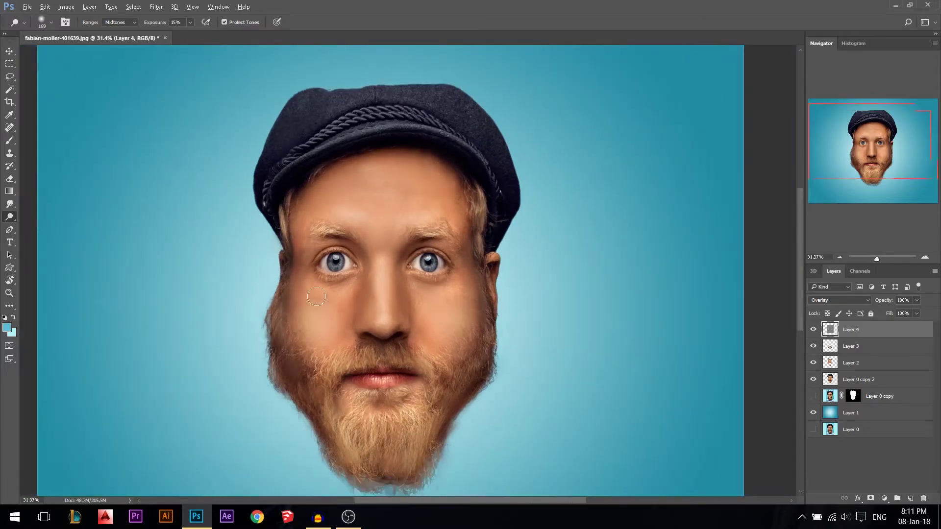
- Enlarge the dodge brush to 243 px and brighten the highlights on both cheeks
{"action": "scroll", "coordinate": [348, 338], "scroll_direction": "up", "scroll_amount": 2}
{"action": "right_click", "coordinate": [311, 315], "text": "alt"}
{"action": "right_click", "coordinate": [310, 313], "text": "alt"}
{"action": "right_click", "coordinate": [466, 310], "text": "alt"}
{"action": "left_click_drag", "start_coordinate": [473, 312], "coordinate": [470, 316]}
{"action": "right_click", "coordinate": [311, 302], "text": "alt"}
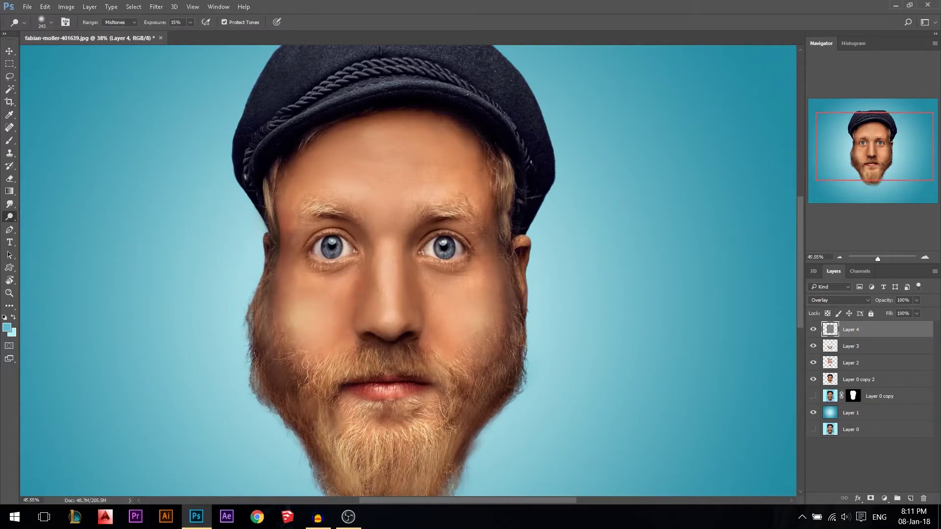
- Examine the dodged and burned shading on the face, both close up and across the whole image
{"action": "scroll", "coordinate": [287, 327], "scroll_direction": "up", "scroll_amount": 5}
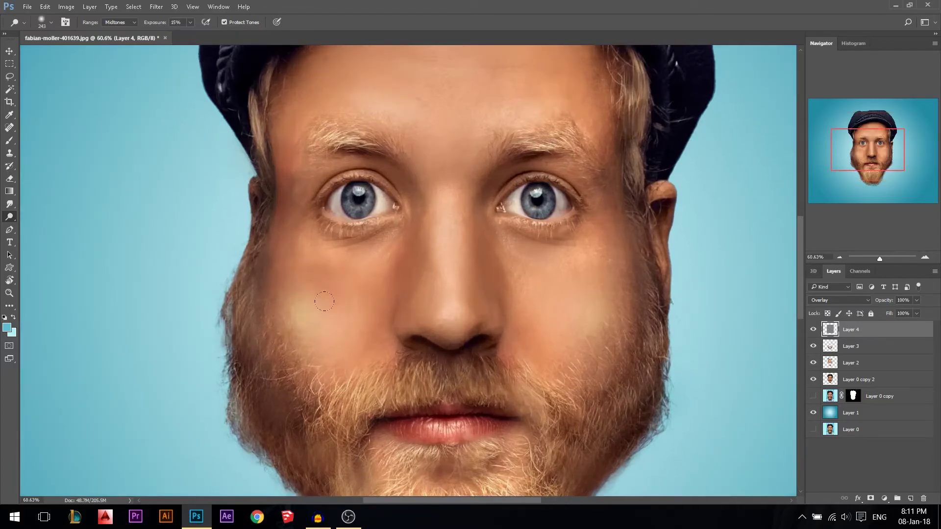
{"action": "scroll", "coordinate": [380, 309], "scroll_direction": "down", "scroll_amount": 2}
{"action": "scroll", "coordinate": [387, 354], "scroll_direction": "down", "scroll_amount": 3}
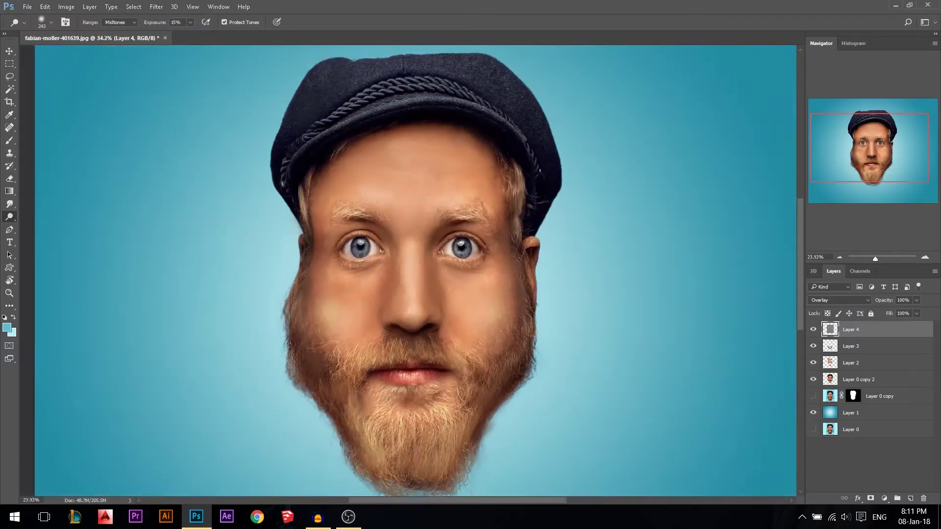
{"action": "scroll", "coordinate": [343, 309], "scroll_direction": "up", "scroll_amount": 1}
{"action": "scroll", "coordinate": [435, 308], "scroll_direction": "down", "scroll_amount": 3}
{"action": "scroll", "coordinate": [435, 308], "scroll_direction": "up", "scroll_amount": 4}
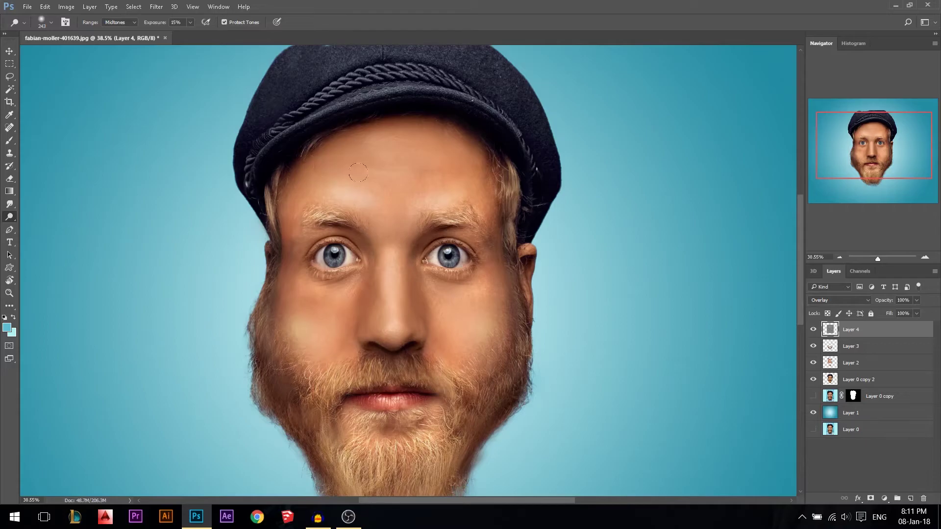
{"action": "scroll", "coordinate": [420, 183], "scroll_direction": "down", "scroll_amount": 4}
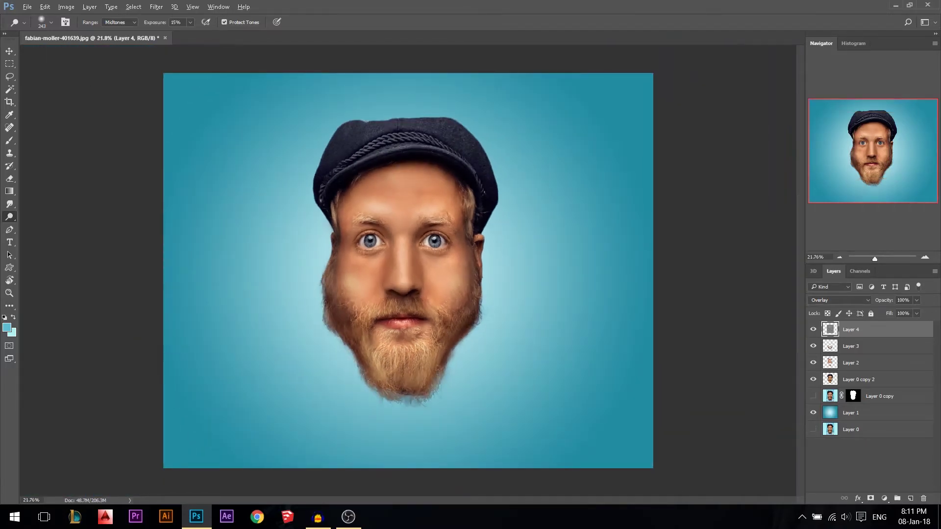
{"action": "left_click", "coordinate": [9, 51]}
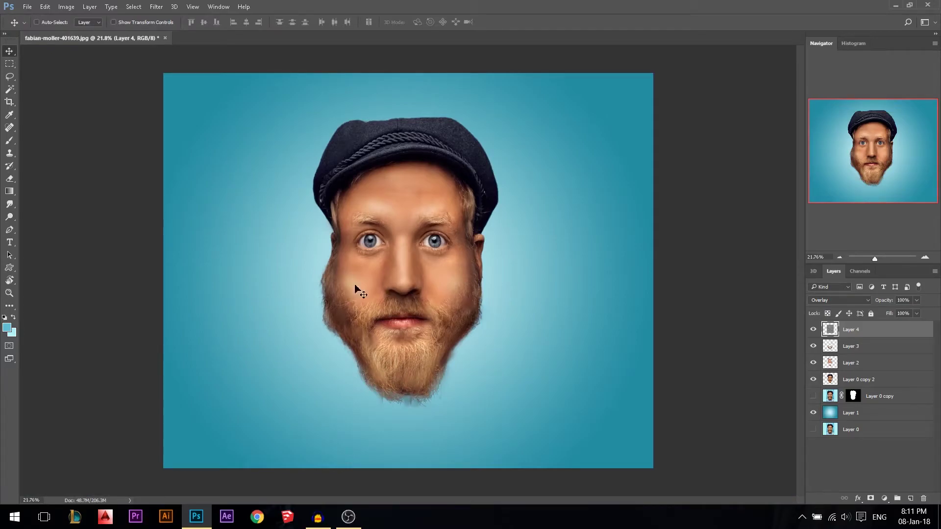
{"action": "scroll", "coordinate": [395, 240], "scroll_direction": "up", "scroll_amount": 9}
{"action": "scroll", "coordinate": [325, 235], "scroll_direction": "down", "scroll_amount": 3}
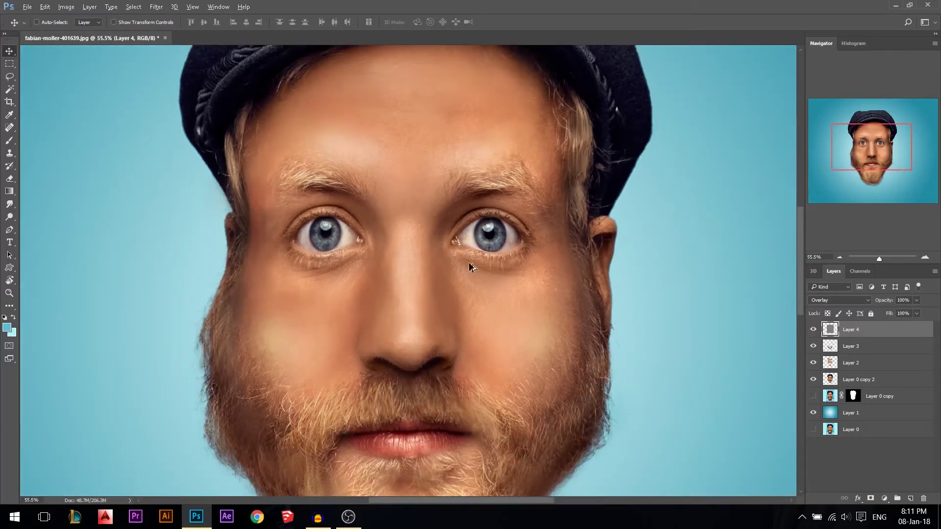
{"action": "scroll", "coordinate": [783, 326], "scroll_direction": "up", "scroll_amount": 1}
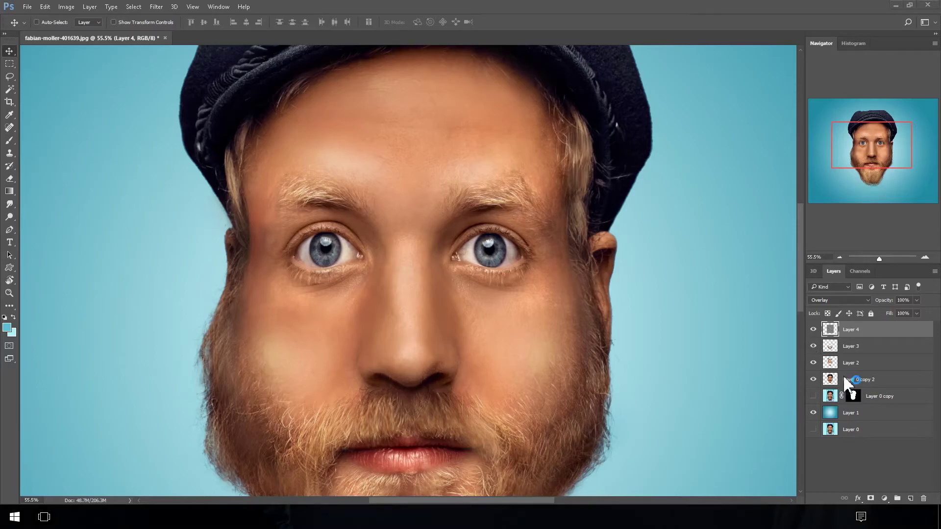
- Try merging duplicates of Layer 0 copy 2 through Layer 4 into one layer, delete the merged copy and show the original layers again
{"action": "left_click", "coordinate": [858, 382]}
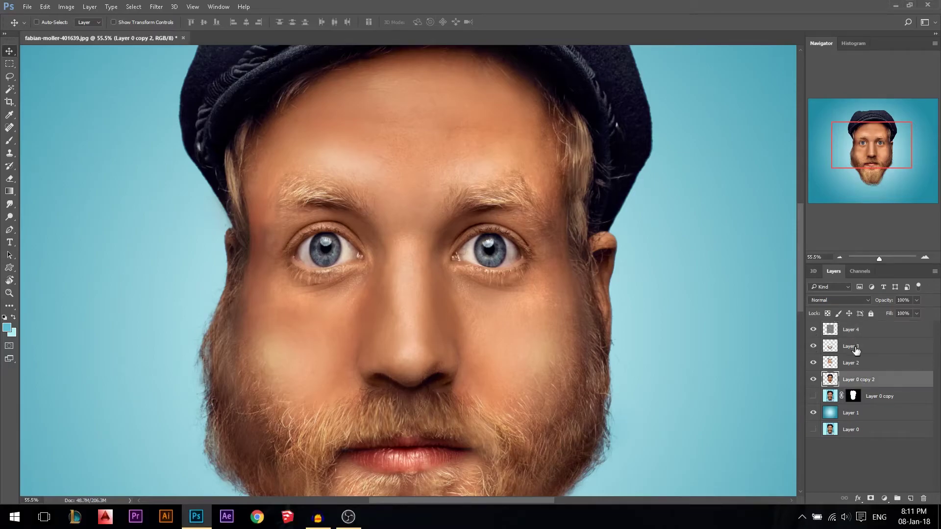
{"action": "left_click", "coordinate": [856, 338], "text": "shift"}
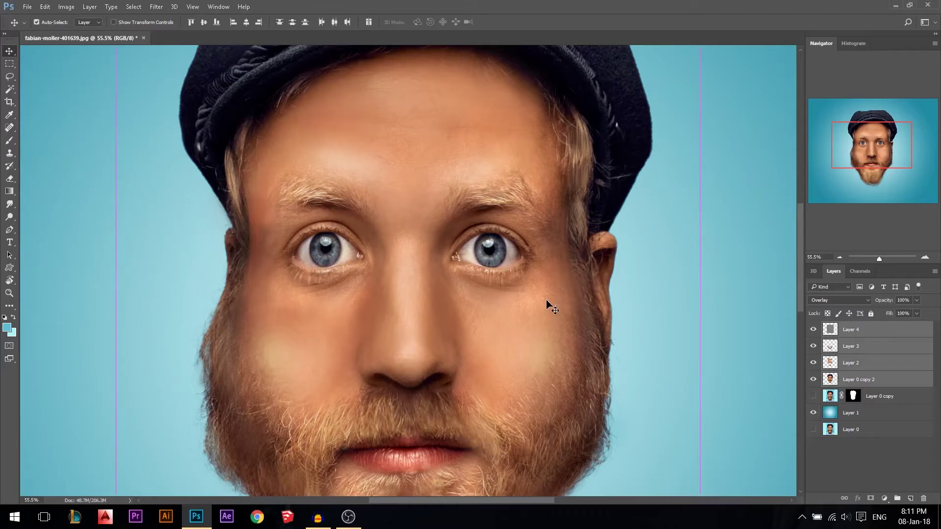
{"action": "key", "text": "ctrl+j"}
{"action": "key", "text": "ctrl+e"}
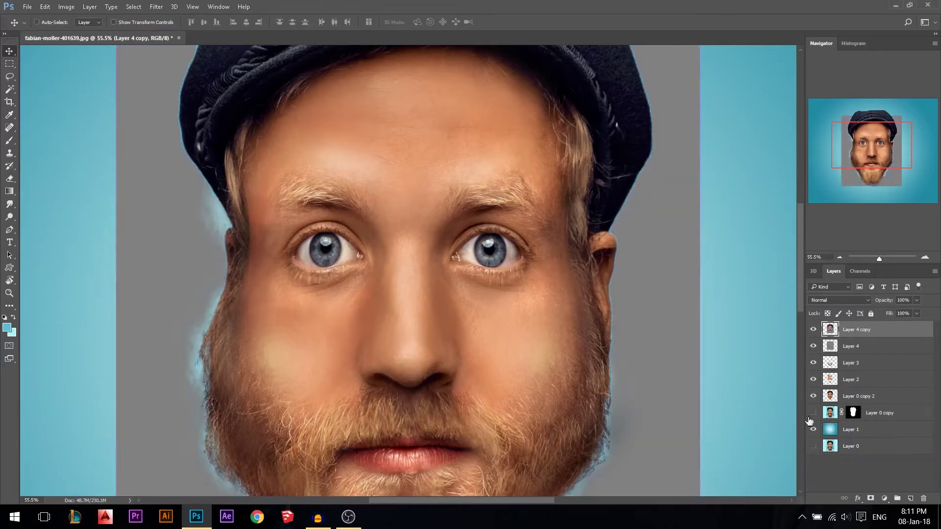
{"action": "left_click_drag", "start_coordinate": [815, 346], "coordinate": [817, 386]}
{"action": "key", "text": "Delete"}
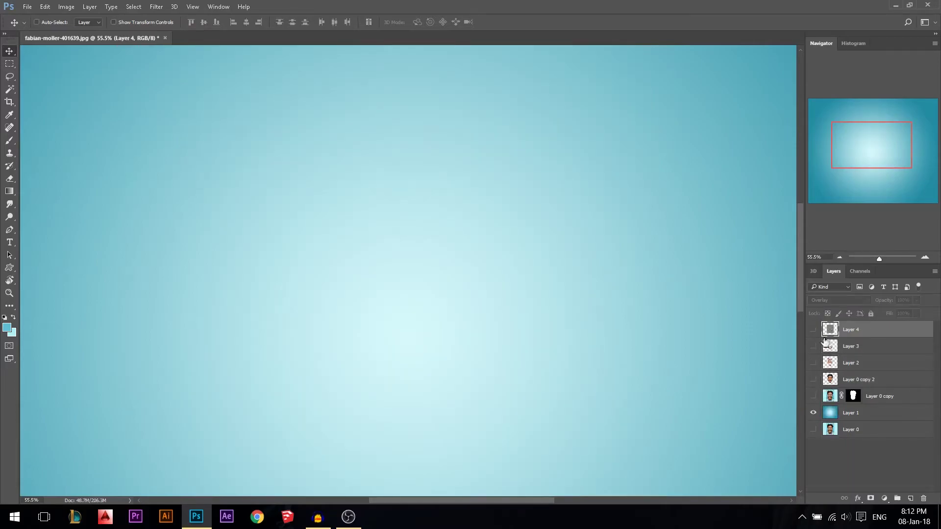
{"action": "left_click_drag", "start_coordinate": [813, 330], "coordinate": [814, 380]}
{"action": "scroll", "coordinate": [434, 242], "scroll_direction": "down", "scroll_amount": 1}
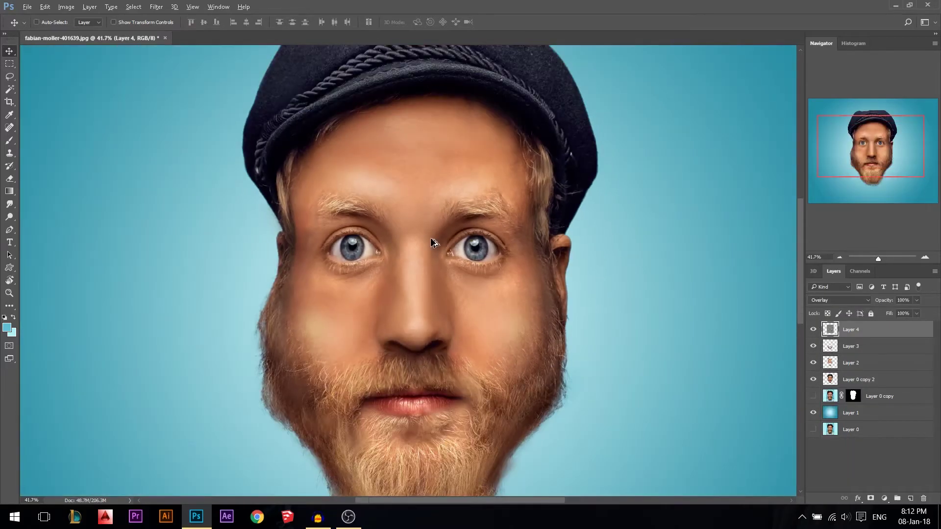
{"action": "scroll", "coordinate": [354, 253], "scroll_direction": "down", "scroll_amount": 1}
- Duplicate Layer 0 copy 2, Layer 2 and Layer 3, merge the duplicates into one layer beneath Layer 4, and hide the three originals
{"action": "left_click", "coordinate": [854, 379], "text": "shift"}
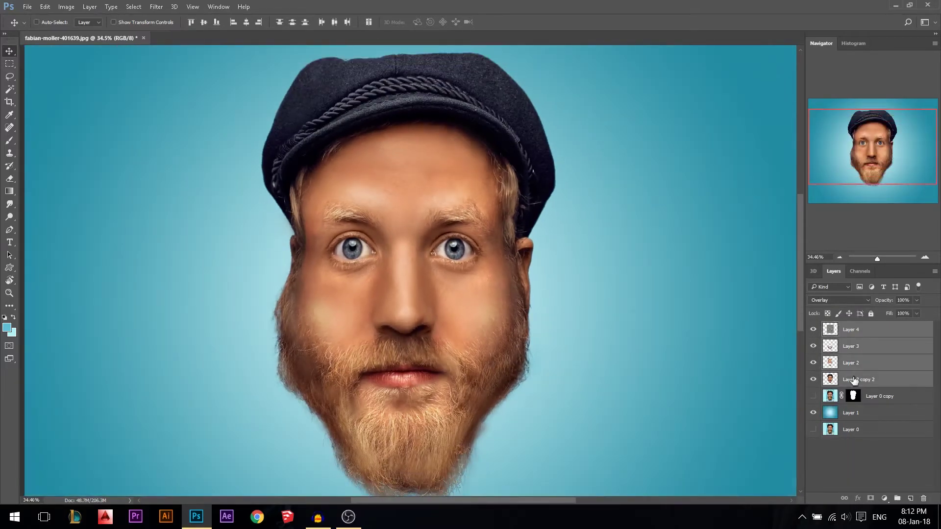
{"action": "left_click", "coordinate": [847, 337]}
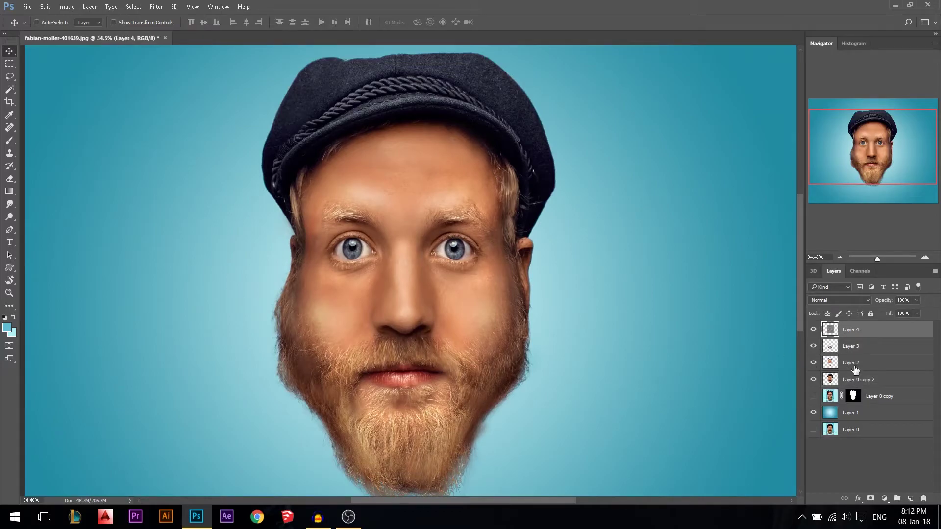
{"action": "left_click", "coordinate": [854, 379]}
{"action": "left_click", "coordinate": [855, 352], "text": "shift"}
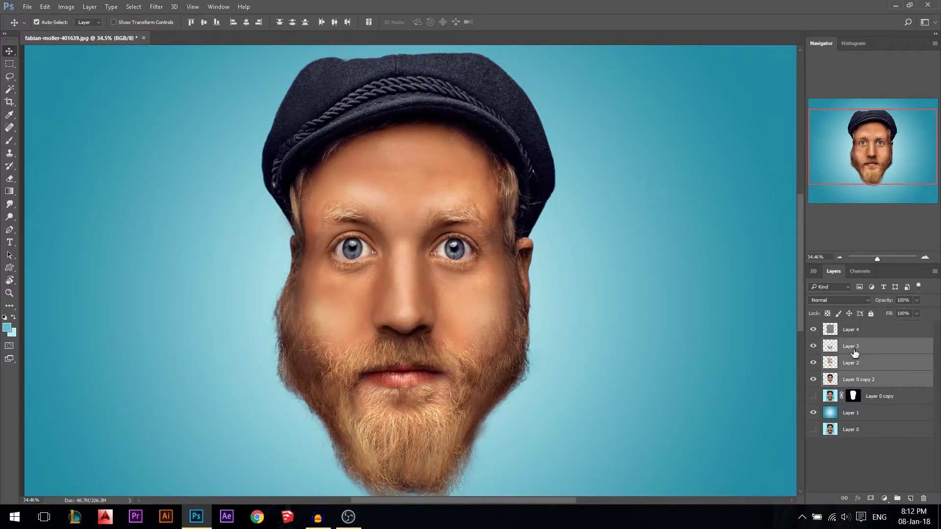
{"action": "left_click", "coordinate": [854, 352]}
{"action": "key", "text": "ctrl+j"}
{"action": "left_click_drag", "start_coordinate": [813, 365], "coordinate": [814, 397]}
{"action": "scroll", "coordinate": [490, 365], "scroll_direction": "up", "scroll_amount": 1}
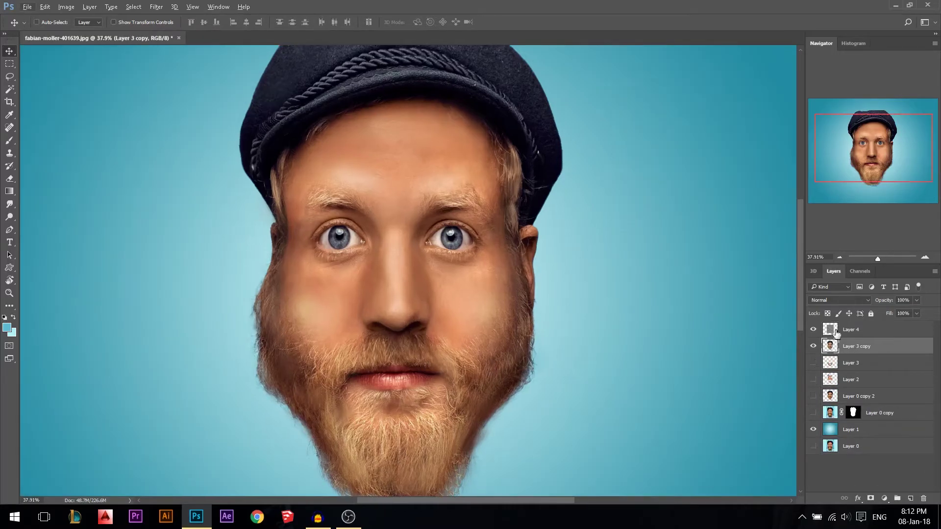
- Lasso the eye nearest the visible ear, including its lids, on the merged face and copy it to a new layer
{"action": "scroll", "coordinate": [563, 287], "scroll_direction": "up", "scroll_amount": 4}
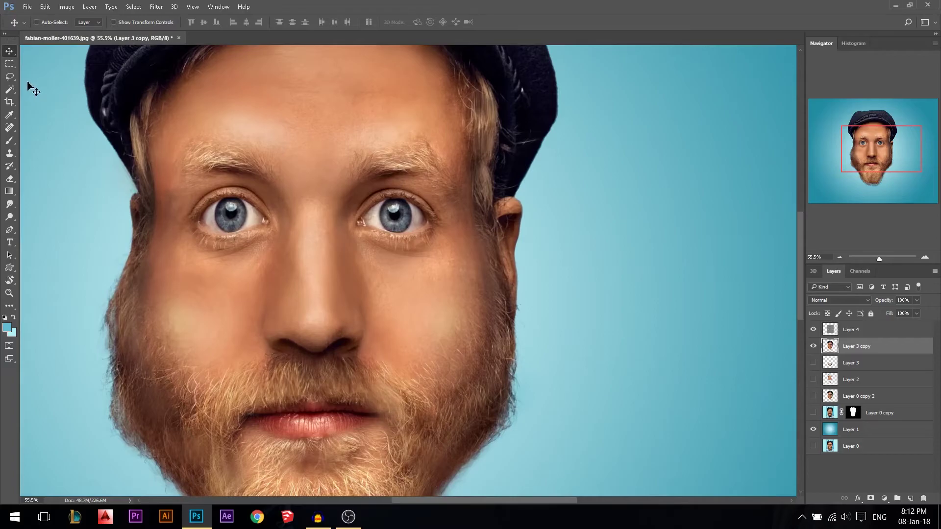
{"action": "left_click", "coordinate": [10, 79]}
{"action": "scroll", "coordinate": [449, 185], "scroll_direction": "up", "scroll_amount": 3}
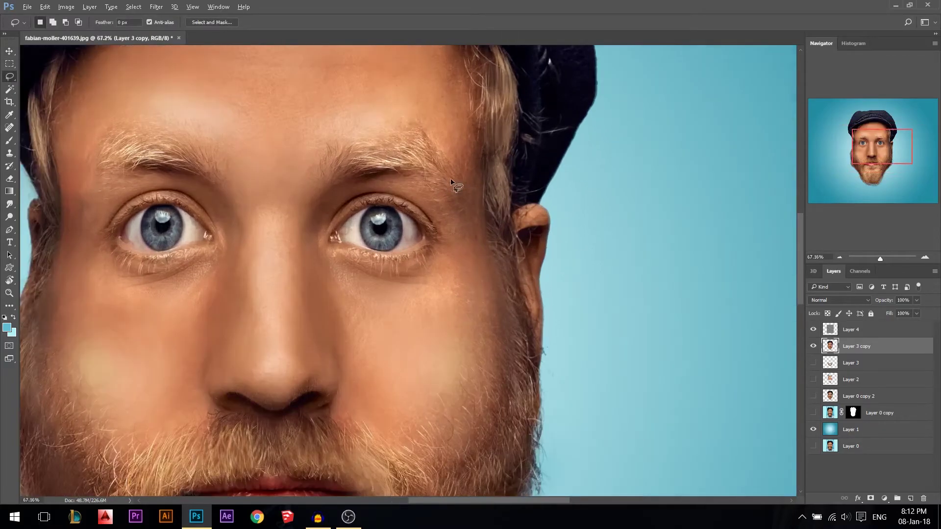
{"action": "scroll", "coordinate": [448, 186], "scroll_direction": "down", "scroll_amount": 3}
{"action": "scroll", "coordinate": [441, 186], "scroll_direction": "up", "scroll_amount": 5}
{"action": "mouse_move", "coordinate": [336, 247]}
{"action": "left_mouse_down"}
{"action": "mouse_move", "coordinate": [377, 195]}
{"action": "mouse_move", "coordinate": [407, 191]}
{"action": "mouse_move", "coordinate": [447, 208]}
{"action": "mouse_move", "coordinate": [476, 254]}
{"action": "mouse_move", "coordinate": [463, 280]}
{"action": "mouse_move", "coordinate": [383, 294]}
{"action": "mouse_move", "coordinate": [338, 251]}
{"action": "left_mouse_up"}
{"action": "key", "text": "ctrl+j"}
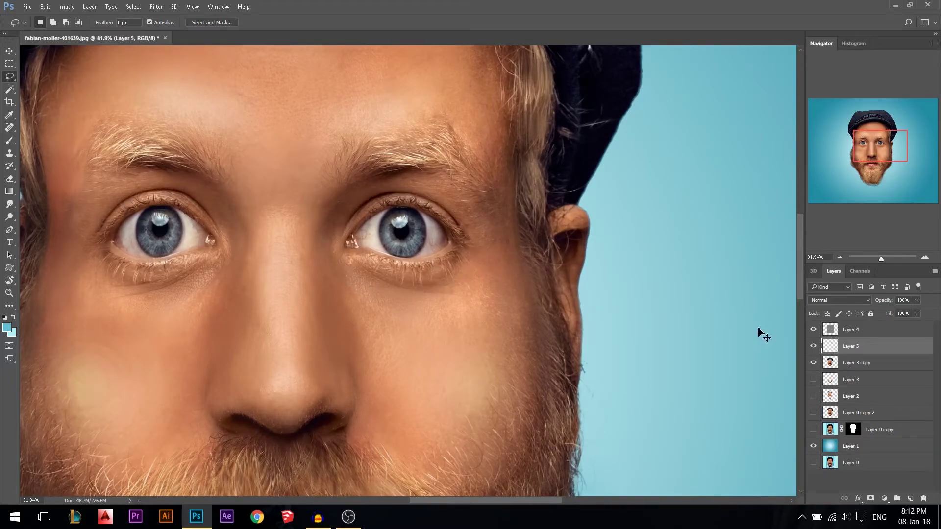
- Scale the copied eye up to about 120% with Free Transform
{"action": "key", "text": "ctrl+t"}
{"action": "left_click_drag", "start_coordinate": [478, 295], "coordinate": [491, 307]}
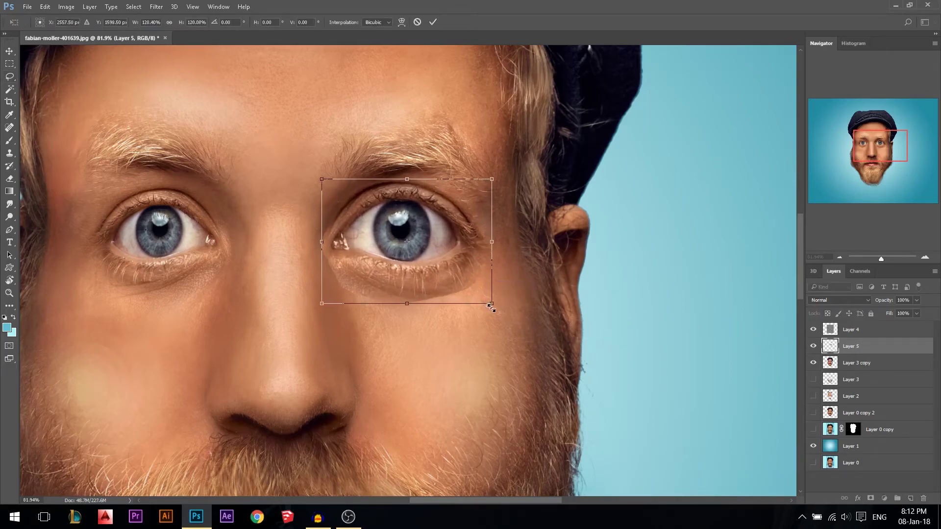
{"action": "key", "text": "Return"}
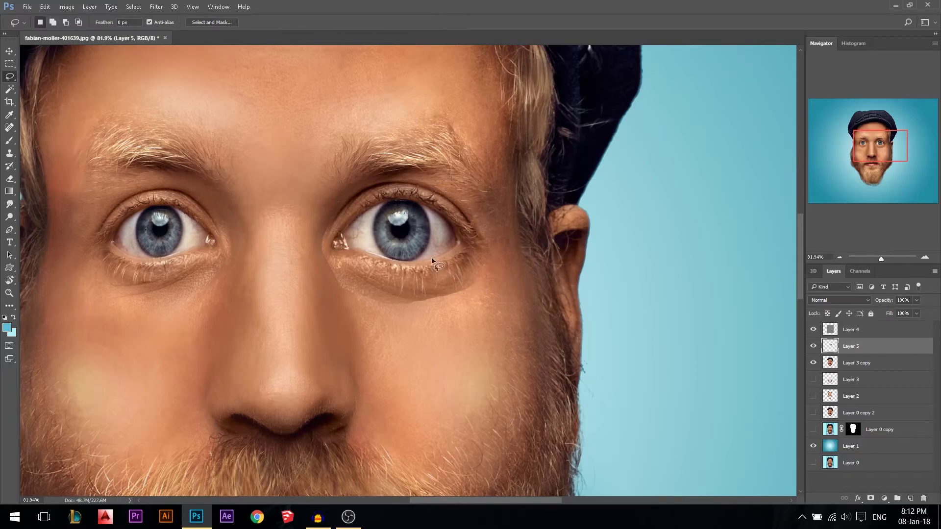
{"action": "key", "text": "Return"}
- Try the enlarged eye farther out toward the ear, undo that move, and position the copy over the original eye
{"action": "left_click", "coordinate": [6, 53]}
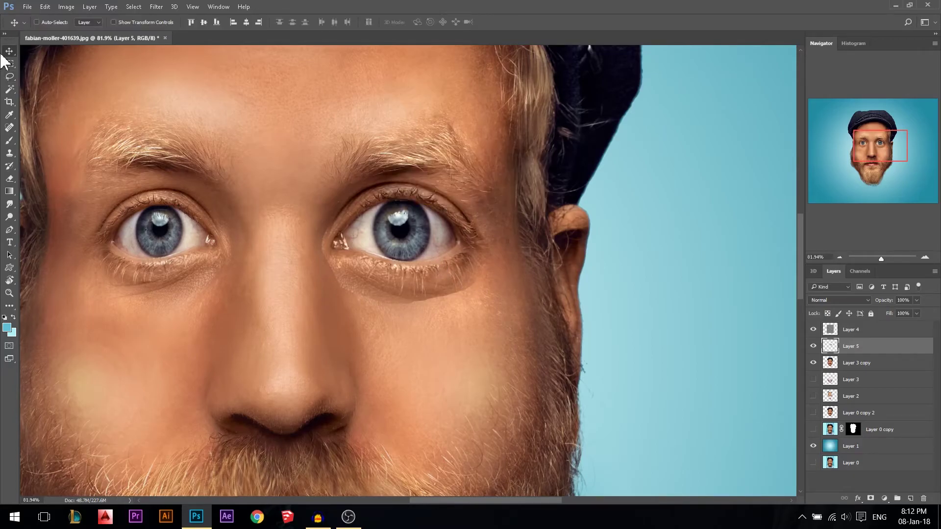
{"action": "left_click_drag", "start_coordinate": [425, 238], "coordinate": [511, 247]}
{"action": "scroll", "coordinate": [460, 259], "scroll_direction": "down", "scroll_amount": 3}
{"action": "key", "text": "ctrl+z"}
{"action": "scroll", "coordinate": [431, 262], "scroll_direction": "up", "scroll_amount": 6}
{"action": "left_click_drag", "start_coordinate": [436, 264], "coordinate": [430, 250]}
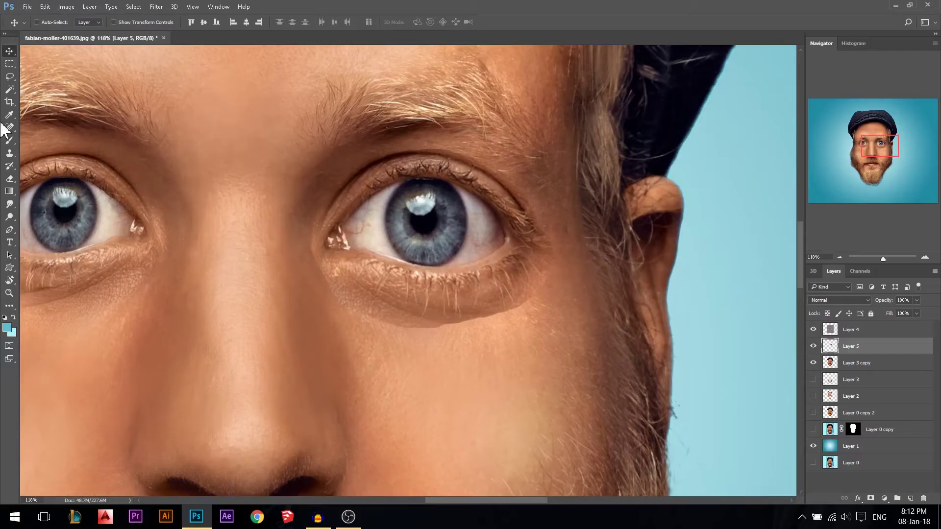
- Set the Eraser to a soft 64 px brush with 0% hardness and soften the edges of the enlarged eye copy
{"action": "left_click", "coordinate": [10, 179]}
{"action": "right_click", "coordinate": [337, 164]}
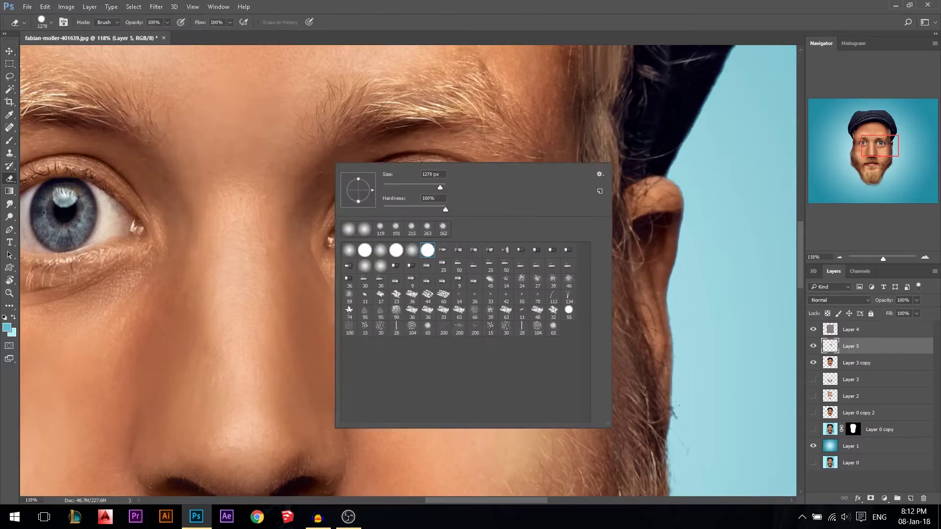
{"action": "left_click_drag", "start_coordinate": [437, 207], "coordinate": [336, 206]}
{"action": "mouse_move", "coordinate": [244, 206]}
{"action": "left_mouse_down"}
{"action": "mouse_move", "coordinate": [2, 223]}
{"action": "mouse_move", "coordinate": [51, 220]}
{"action": "left_mouse_up"}
{"action": "left_click_drag", "start_coordinate": [345, 315], "coordinate": [267, 312]}
{"action": "left_click_drag", "start_coordinate": [353, 316], "coordinate": [346, 312]}
{"action": "left_click", "coordinate": [814, 347]}
{"action": "left_click", "coordinate": [813, 346]}
{"action": "left_click_drag", "start_coordinate": [418, 306], "coordinate": [412, 314]}
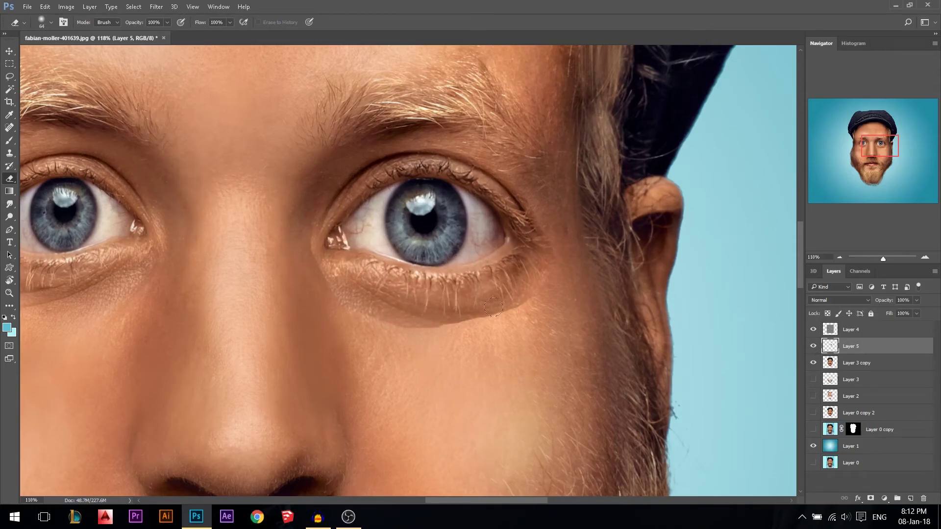
- Hide Layer 4, set the Eraser to Brush mode at 107 px, and compare the face with and without the enlarged eye
{"action": "left_click", "coordinate": [813, 330]}
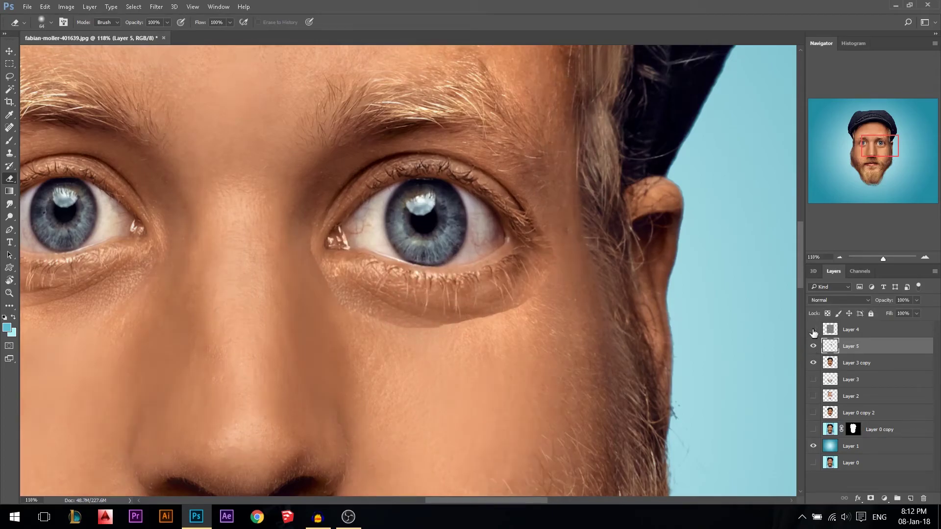
{"action": "left_click", "coordinate": [814, 347]}
{"action": "left_click", "coordinate": [813, 347]}
{"action": "right_click", "coordinate": [384, 172]}
{"action": "left_click", "coordinate": [108, 22]}
{"action": "left_click", "coordinate": [109, 31]}
{"action": "left_click_drag", "start_coordinate": [446, 198], "coordinate": [467, 198], "text": "alt"}
{"action": "left_click", "coordinate": [814, 346]}
{"action": "left_click", "coordinate": [814, 346]}
{"action": "scroll", "coordinate": [534, 269], "scroll_direction": "down", "scroll_amount": 6}
- Set the Eraser to a hard round brush at 236 px
{"action": "right_click", "coordinate": [11, 179]}
{"action": "left_click", "coordinate": [49, 181]}
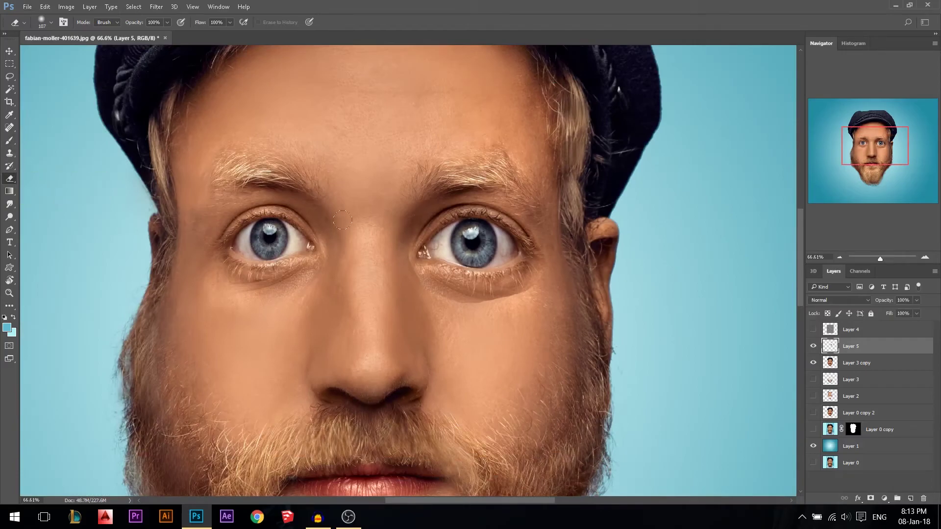
{"action": "right_click", "coordinate": [247, 135], "text": "alt"}
{"action": "right_click", "coordinate": [453, 267]}
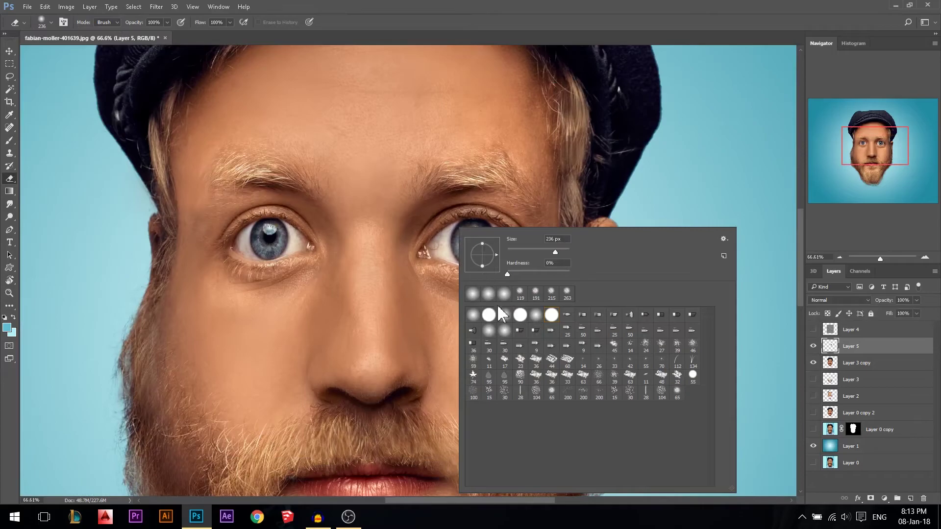
{"action": "key", "text": "Return"}
- Toggle Layer 3 copy and Layer 5 to compare the face with and without the enlarged eye
{"action": "left_click", "coordinate": [813, 364]}
{"action": "left_click", "coordinate": [833, 364]}
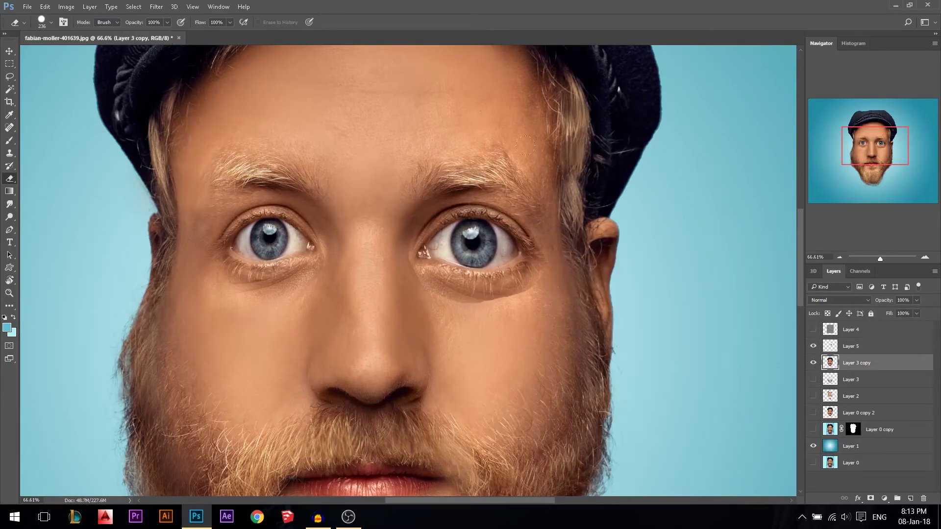
{"action": "left_click", "coordinate": [813, 364], "text": "alt"}
{"action": "left_click", "coordinate": [813, 346]}
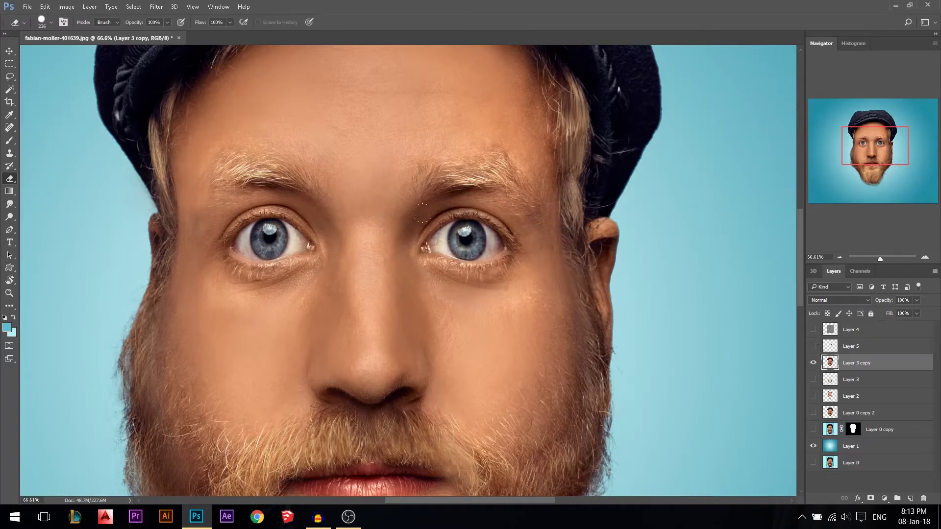
{"action": "key", "text": "ctrl+minus"}
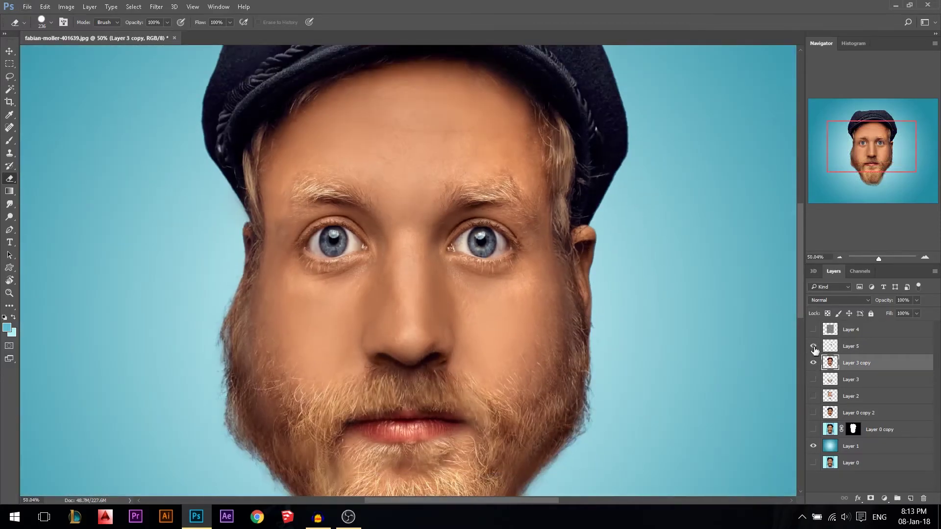
{"action": "left_click", "coordinate": [814, 347]}
{"action": "key", "text": "ctrl+plus"}
{"action": "key", "text": "ctrl+plus"}
- Add a layer mask to Layer 5 and invert it to white so the enlarged eye stays visible
{"action": "left_click", "coordinate": [832, 348]}
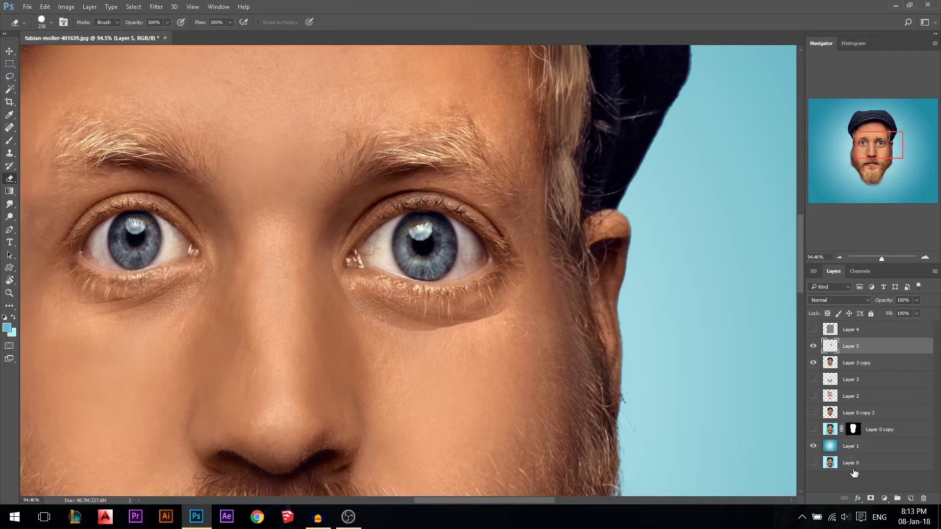
{"action": "left_click", "coordinate": [870, 499], "text": "alt"}
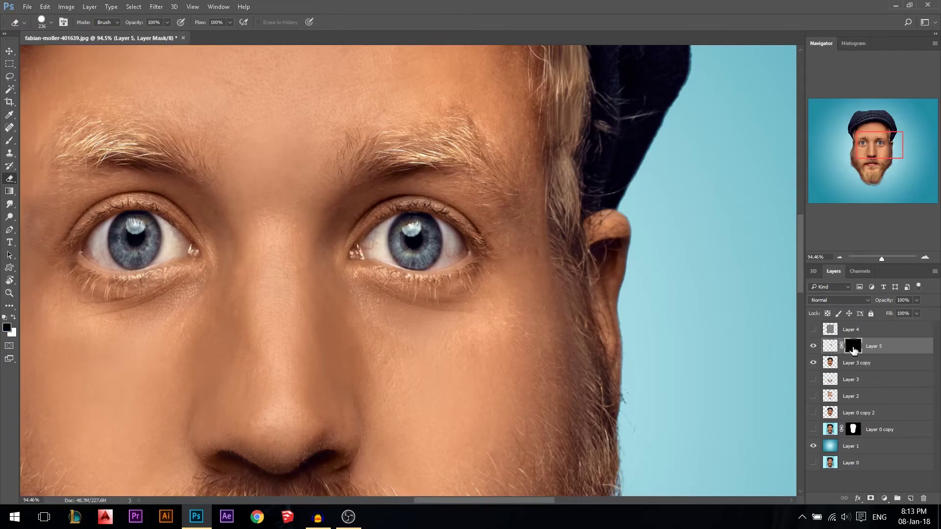
{"action": "left_click_drag", "start_coordinate": [857, 352], "coordinate": [861, 355]}
{"action": "key", "text": "ctrl+i"}
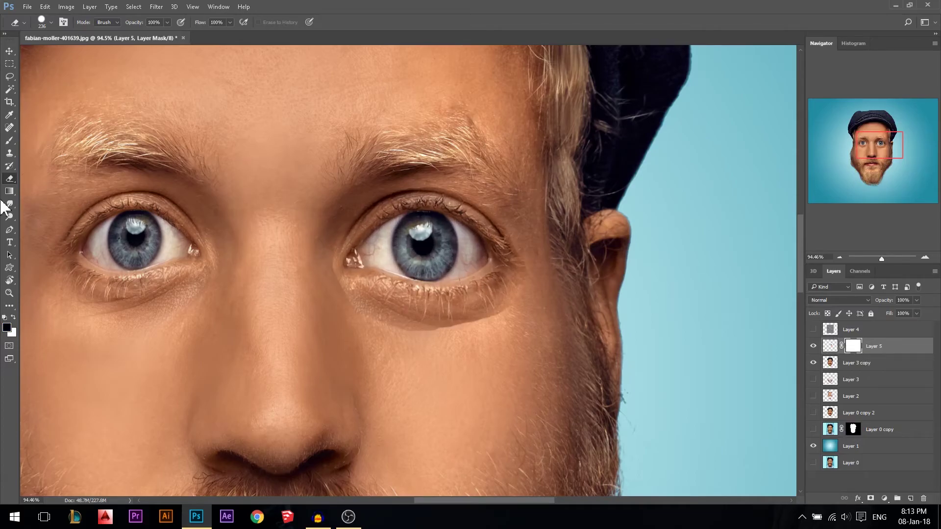
- Paint black on Layer 5's mask with a soft 54 px Brush to blend the skin around the enlarged eye
{"action": "key", "text": "b"}
{"action": "left_click_drag", "start_coordinate": [437, 334], "coordinate": [309, 320]}
{"action": "right_click", "coordinate": [418, 360]}
{"action": "left_click", "coordinate": [446, 308]}
{"action": "mouse_move", "coordinate": [353, 300]}
{"action": "left_mouse_down"}
{"action": "mouse_move", "coordinate": [407, 319]}
{"action": "mouse_move", "coordinate": [481, 320]}
{"action": "mouse_move", "coordinate": [523, 294]}
{"action": "mouse_move", "coordinate": [539, 271]}
{"action": "left_mouse_up"}
{"action": "mouse_move", "coordinate": [531, 214]}
{"action": "left_mouse_down"}
{"action": "mouse_move", "coordinate": [450, 179]}
{"action": "mouse_move", "coordinate": [375, 180]}
{"action": "mouse_move", "coordinate": [410, 182]}
{"action": "mouse_move", "coordinate": [376, 194]}
{"action": "left_mouse_up"}
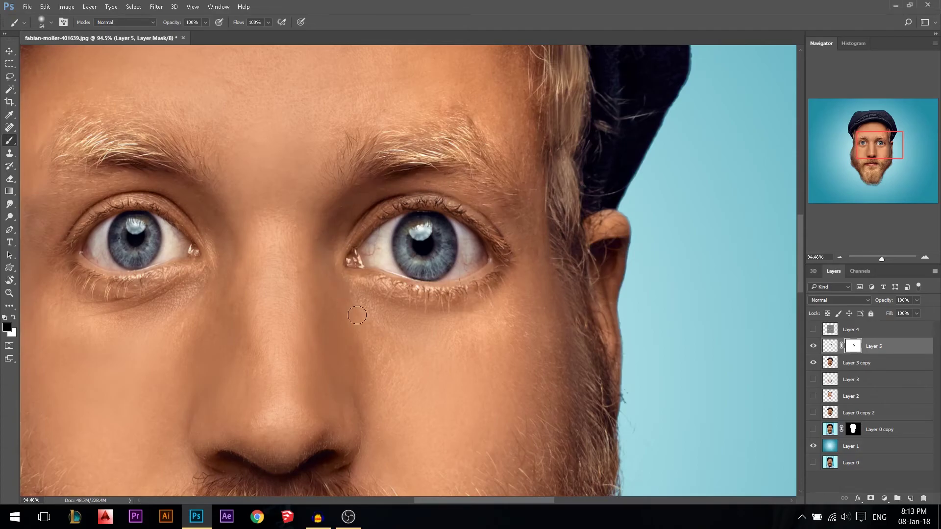
{"action": "scroll", "coordinate": [546, 326], "scroll_direction": "down", "scroll_amount": 5}
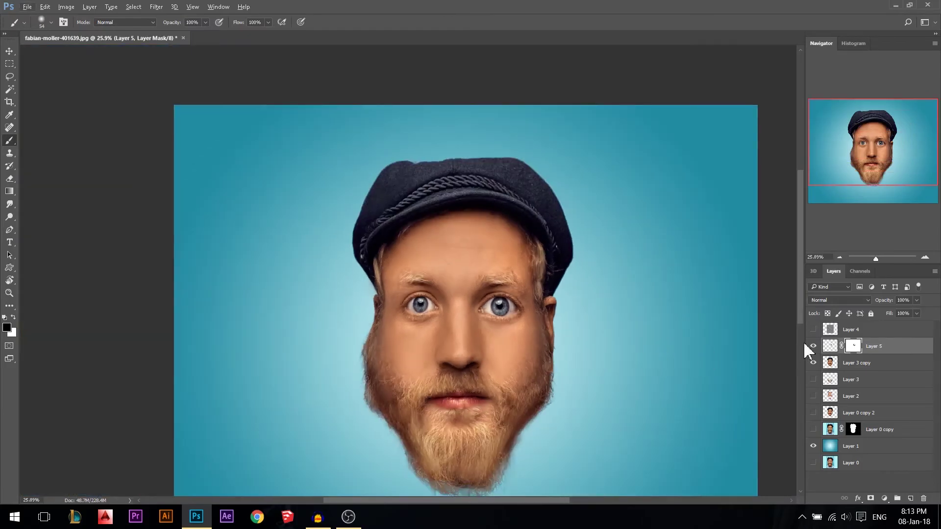
{"action": "left_click", "coordinate": [814, 347]}
{"action": "scroll", "coordinate": [498, 306], "scroll_direction": "up", "scroll_amount": 5}
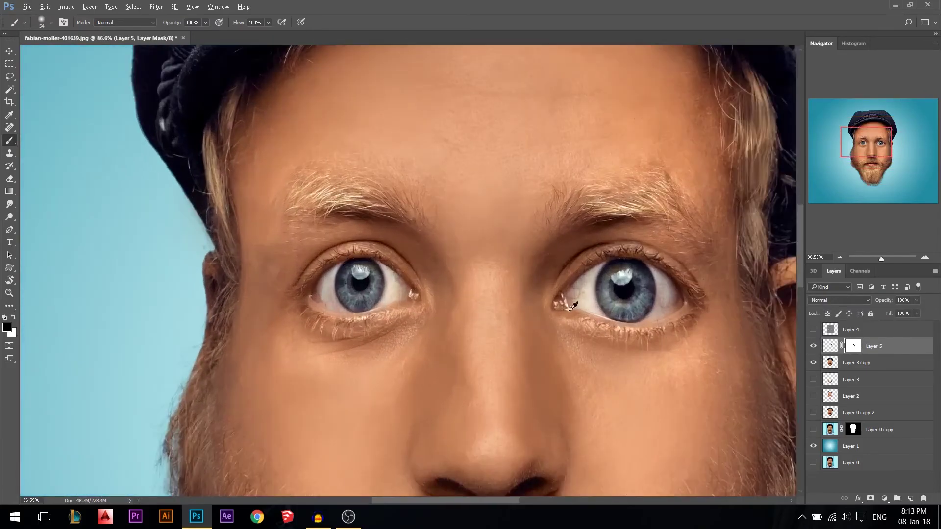
- Lasso the other, still unenlarged eye on Layer 3 copy and copy it to a new layer
{"action": "left_click", "coordinate": [857, 363]}
{"action": "left_click", "coordinate": [10, 76]}
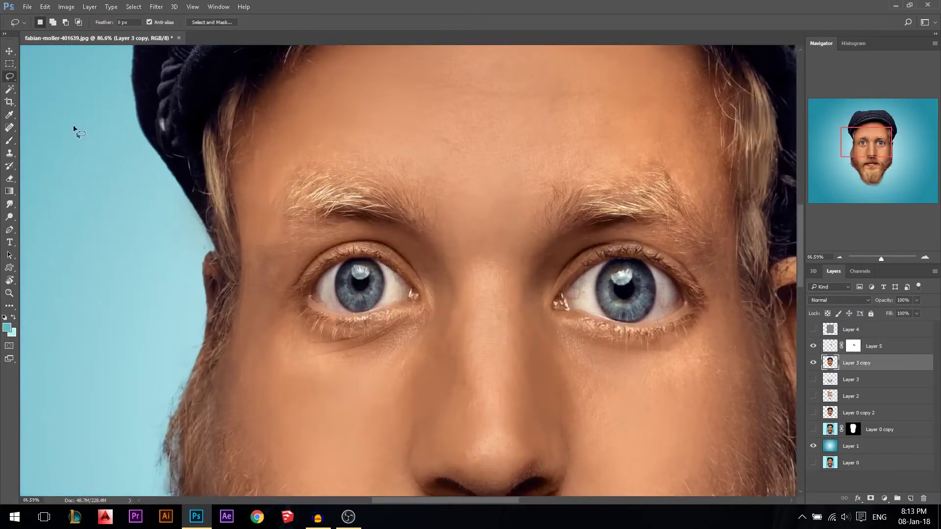
{"action": "scroll", "coordinate": [267, 273], "scroll_direction": "up", "scroll_amount": 1}
{"action": "mouse_move", "coordinate": [471, 311]}
{"action": "left_mouse_down"}
{"action": "mouse_move", "coordinate": [448, 257]}
{"action": "mouse_move", "coordinate": [396, 238]}
{"action": "mouse_move", "coordinate": [338, 235]}
{"action": "mouse_move", "coordinate": [276, 309]}
{"action": "mouse_move", "coordinate": [316, 356]}
{"action": "mouse_move", "coordinate": [435, 358]}
{"action": "mouse_move", "coordinate": [470, 312]}
{"action": "left_mouse_up"}
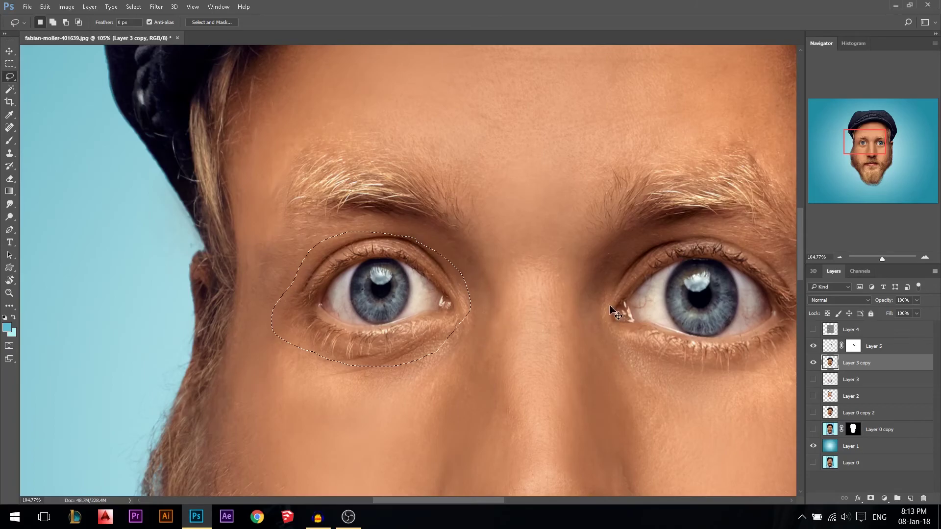
{"action": "key", "text": "ctrl+j"}
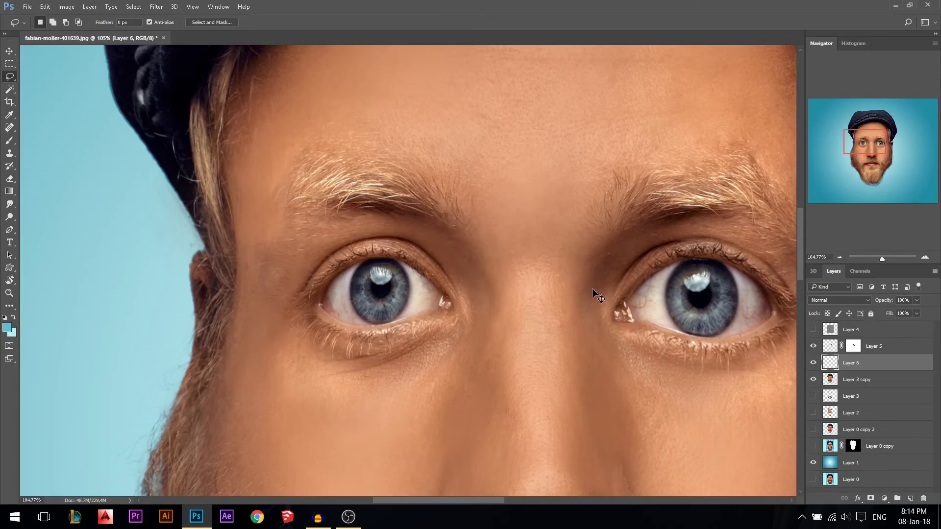
- Scale the new eye copy up to about 116% with Free Transform
{"action": "key", "text": "ctrl+t"}
{"action": "left_click_drag", "start_coordinate": [471, 229], "coordinate": [480, 225]}
{"action": "left_click_drag", "start_coordinate": [272, 367], "coordinate": [253, 387]}
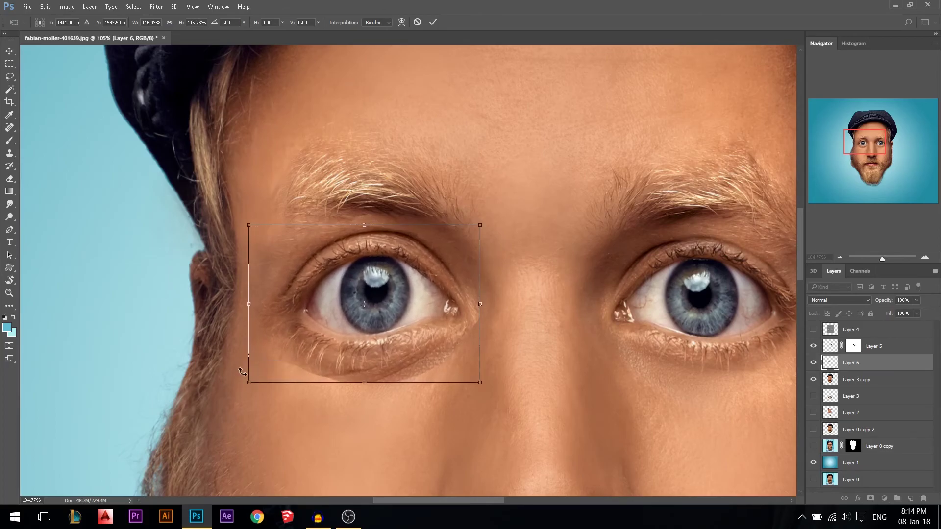
{"action": "key", "text": "Return"}
- Set the Eraser to a soft 66 px brush and soften the lower edge of the second enlarged eye
{"action": "left_click", "coordinate": [10, 178]}
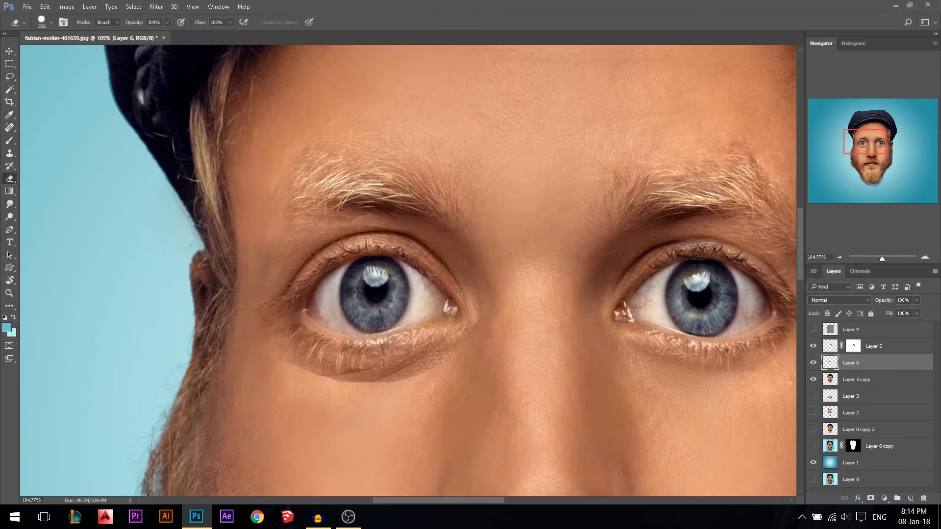
{"action": "right_click", "coordinate": [359, 363]}
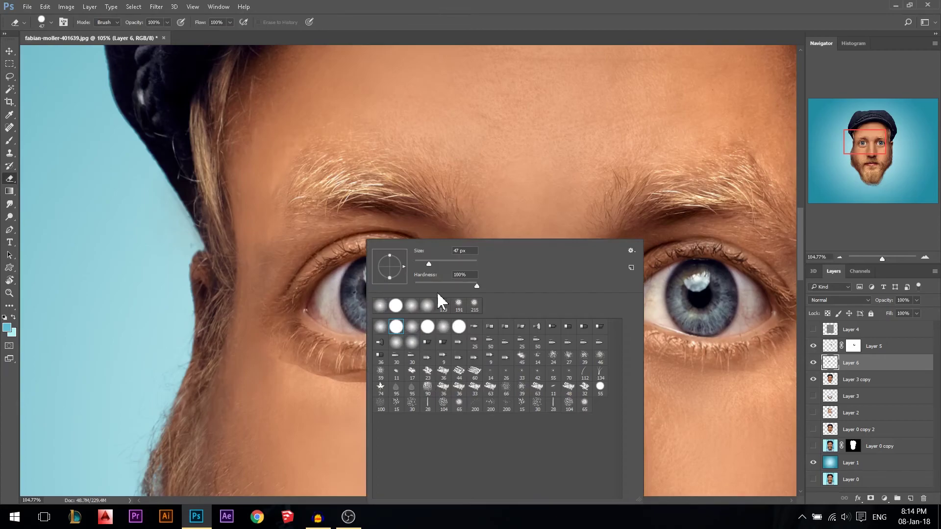
{"action": "right_click", "coordinate": [251, 394], "text": "alt"}
{"action": "left_click_drag", "start_coordinate": [247, 341], "coordinate": [336, 396]}
{"action": "mouse_move", "coordinate": [301, 370]}
{"action": "left_mouse_down"}
{"action": "mouse_move", "coordinate": [414, 398]}
{"action": "mouse_move", "coordinate": [427, 384]}
{"action": "left_mouse_up"}
{"action": "mouse_move", "coordinate": [374, 369]}
{"action": "left_mouse_down"}
{"action": "mouse_move", "coordinate": [461, 364]}
{"action": "mouse_move", "coordinate": [457, 344]}
{"action": "left_mouse_up"}
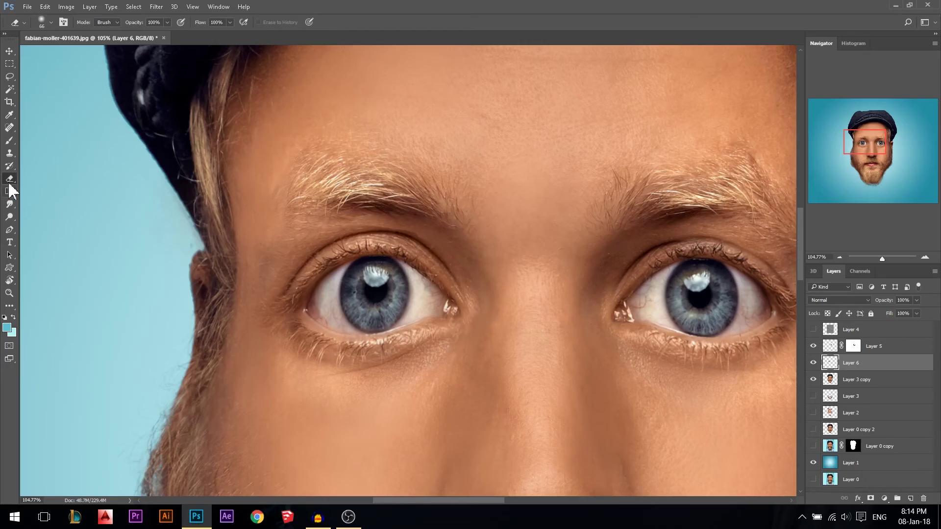
{"action": "left_click", "coordinate": [9, 77]}
{"action": "scroll", "coordinate": [186, 196], "scroll_direction": "down", "scroll_amount": 1}
{"action": "scroll", "coordinate": [185, 195], "scroll_direction": "down", "scroll_amount": 10}
{"action": "left_click_drag", "start_coordinate": [680, 335], "coordinate": [655, 294]}
{"action": "scroll", "coordinate": [227, 197], "scroll_direction": "up", "scroll_amount": 4}
{"action": "scroll", "coordinate": [226, 199], "scroll_direction": "up", "scroll_amount": 9}
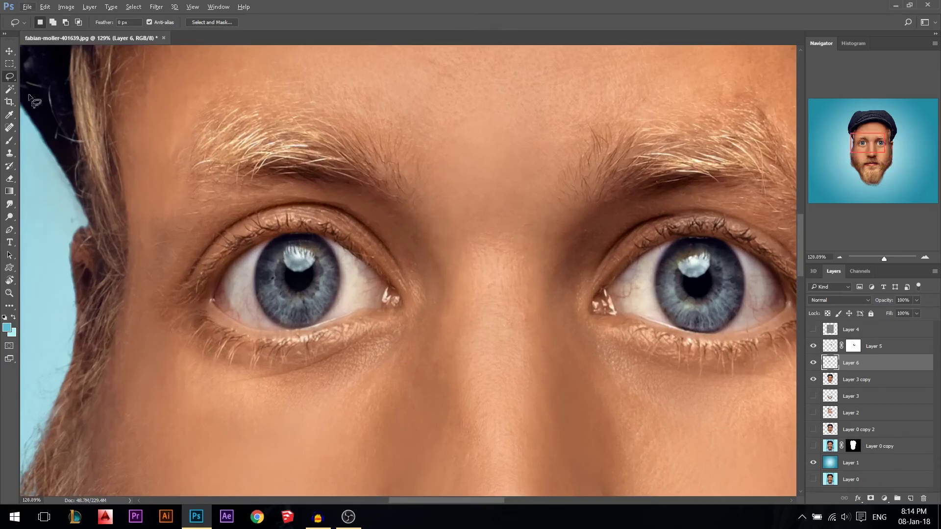
- Erase the remaining edges of the second eye copy on Layer 6 with the soft 66 px Eraser to blend it into the skin
{"action": "left_click", "coordinate": [9, 179]}
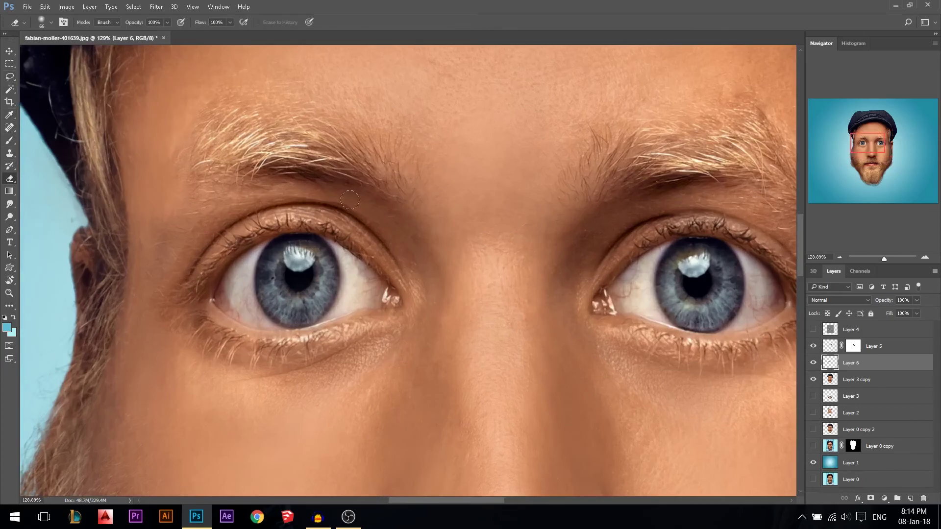
{"action": "scroll", "coordinate": [270, 305], "scroll_direction": "down", "scroll_amount": 9}
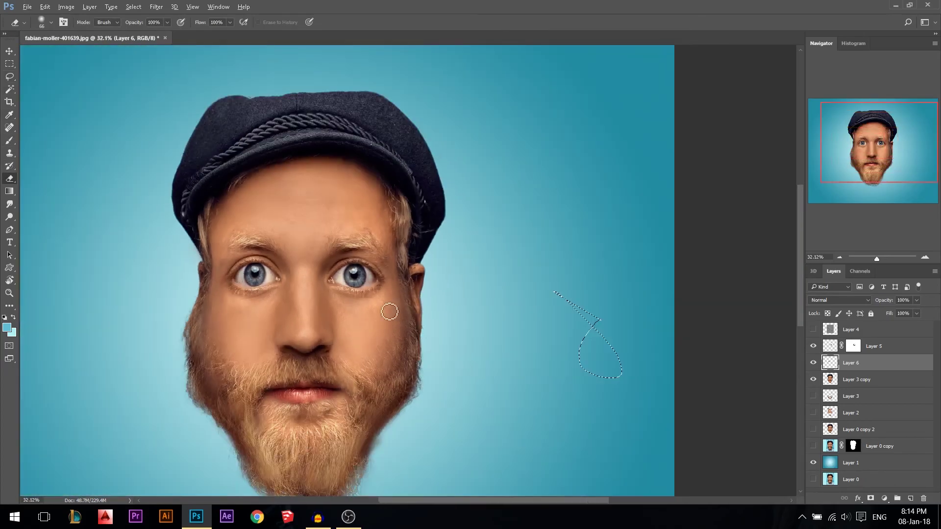
{"action": "scroll", "coordinate": [601, 376], "scroll_direction": "up", "scroll_amount": 2}
{"action": "scroll", "coordinate": [406, 244], "scroll_direction": "up", "scroll_amount": 6}
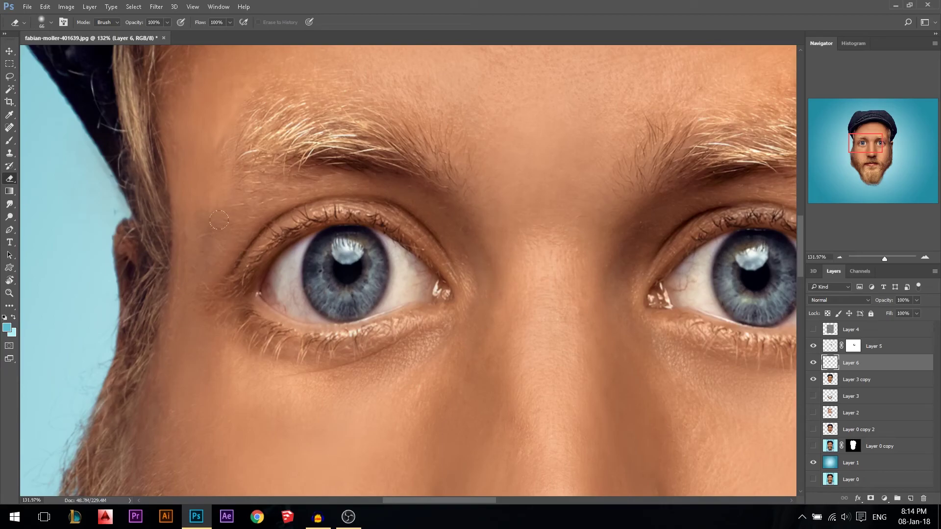
{"action": "left_click_drag", "start_coordinate": [196, 327], "coordinate": [343, 374]}
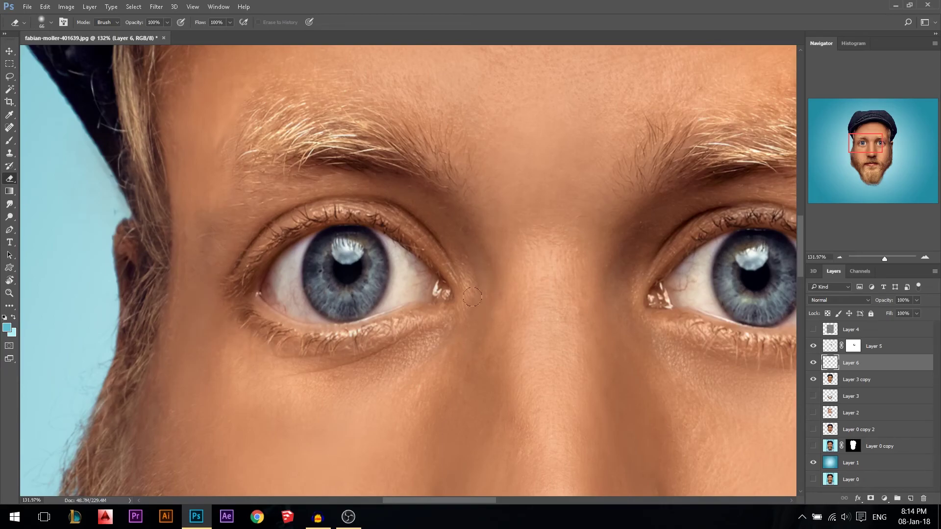
- Toggle Layer 6 and Layer 5 to compare the whole face with and without the enlarged eyes
{"action": "scroll", "coordinate": [460, 234], "scroll_direction": "down", "scroll_amount": 10}
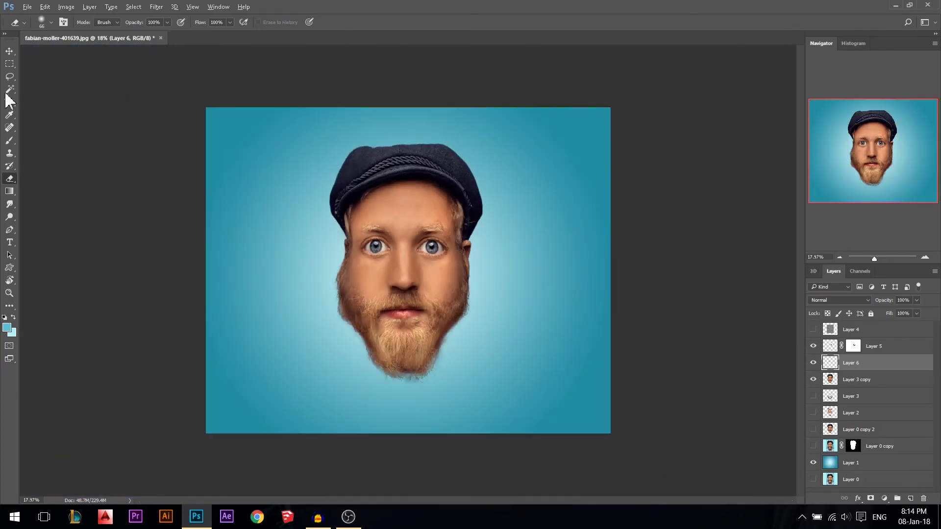
{"action": "left_click", "coordinate": [9, 51]}
{"action": "left_click", "coordinate": [814, 363]}
{"action": "left_click", "coordinate": [813, 346]}
{"action": "left_click", "coordinate": [814, 361]}
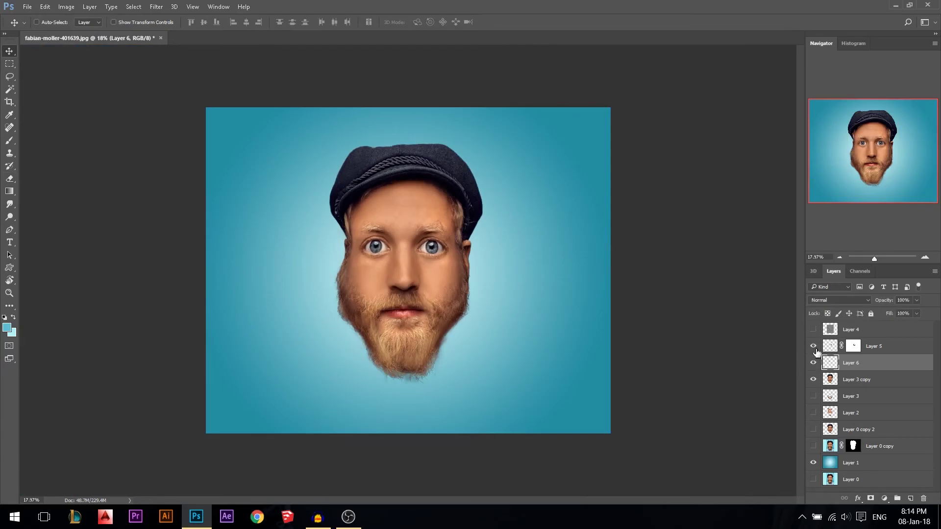
{"action": "scroll", "coordinate": [422, 258], "scroll_direction": "up", "scroll_amount": 3}
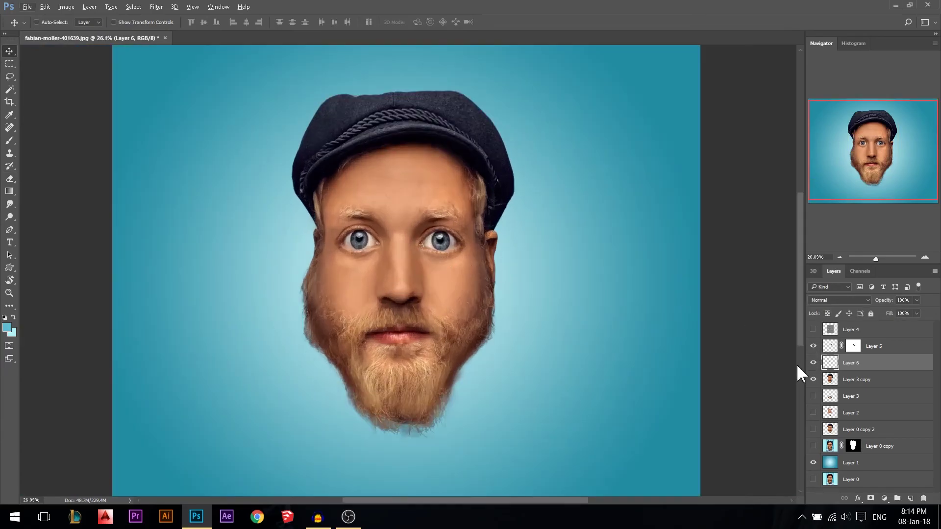
- Show Layer 4, set its blend mode to Soft Light, and compare the face with and without its shading
{"action": "left_click", "coordinate": [813, 330]}
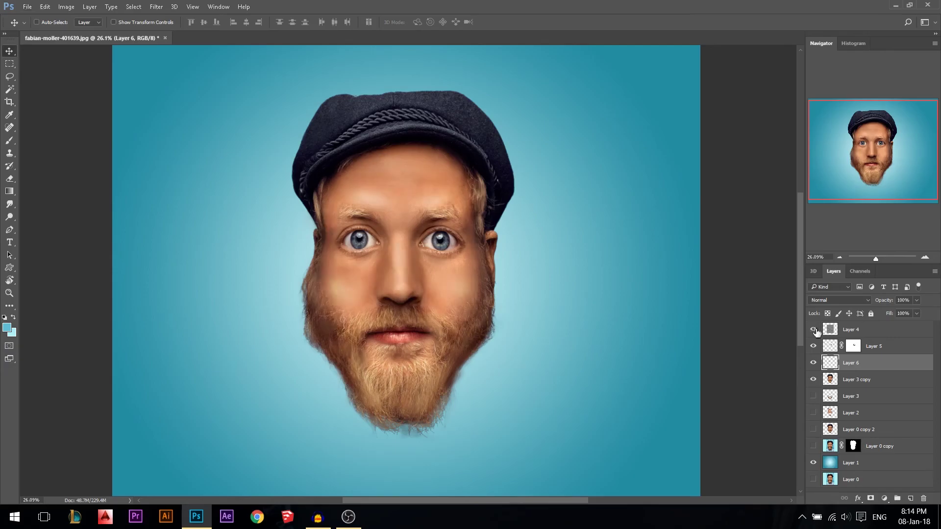
{"action": "left_click", "coordinate": [851, 330]}
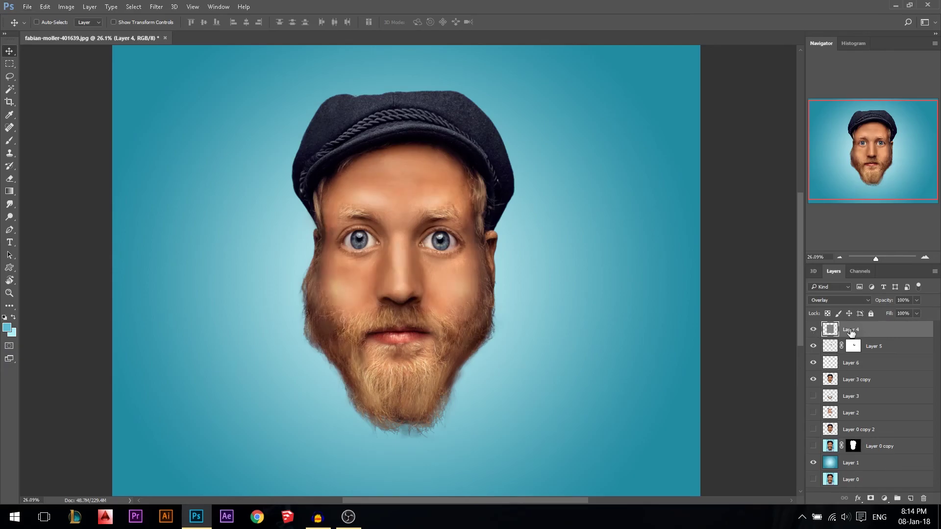
{"action": "left_click", "coordinate": [821, 299]}
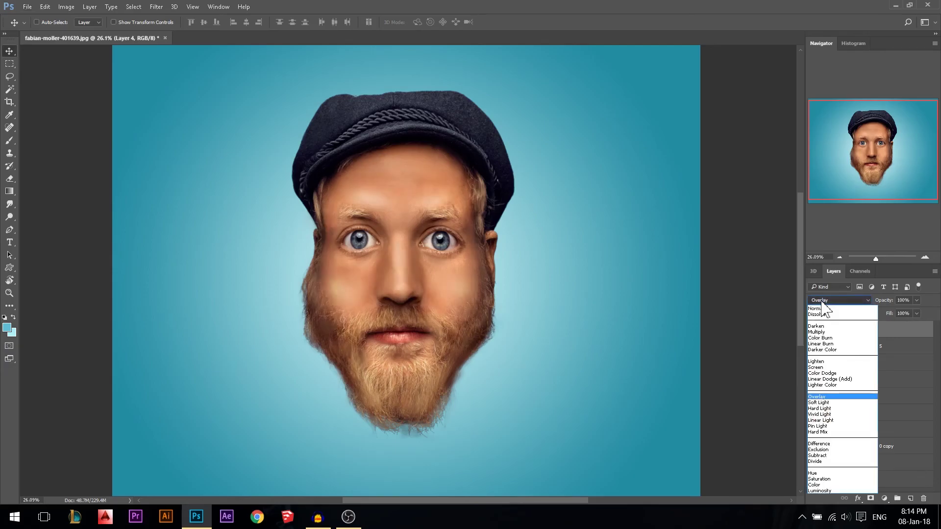
{"action": "left_click", "coordinate": [822, 405]}
{"action": "scroll", "coordinate": [811, 297], "scroll_direction": "up", "scroll_amount": 1}
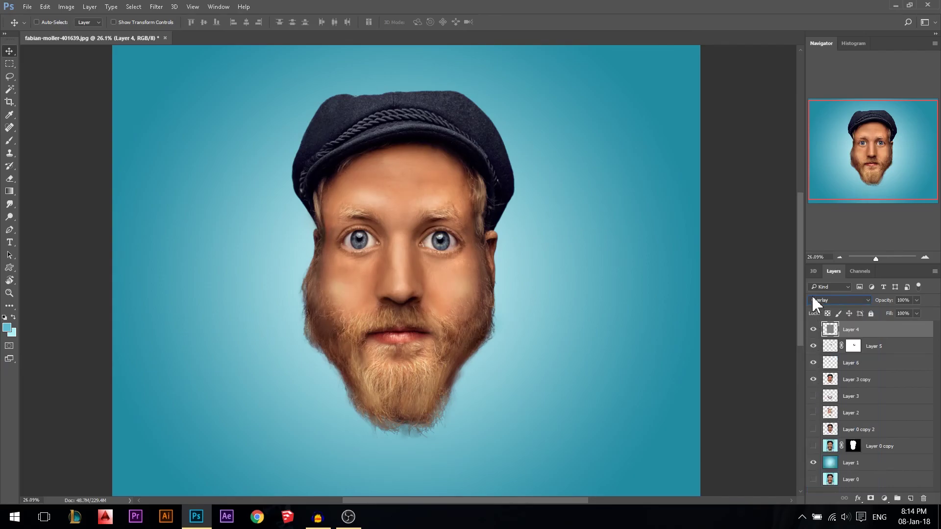
{"action": "scroll", "coordinate": [822, 307], "scroll_direction": "up", "scroll_amount": 1}
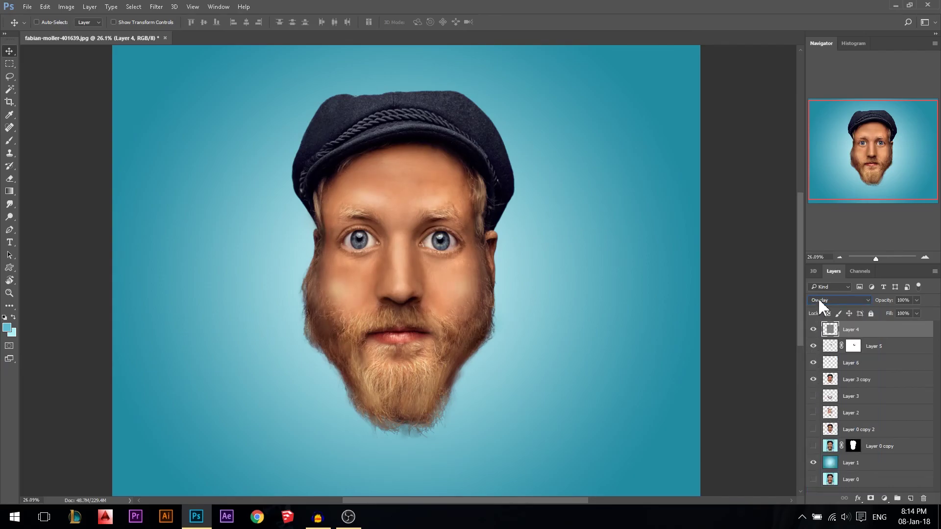
{"action": "left_click", "coordinate": [815, 330]}
{"action": "left_click", "coordinate": [816, 330]}
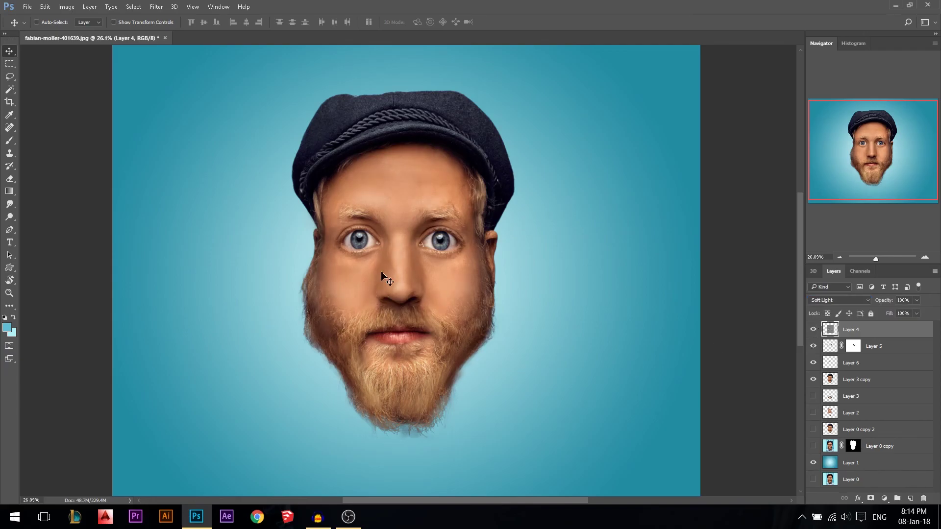
{"action": "scroll", "coordinate": [470, 336], "scroll_direction": "down", "scroll_amount": 4}
{"action": "scroll", "coordinate": [461, 346], "scroll_direction": "down", "scroll_amount": 1}
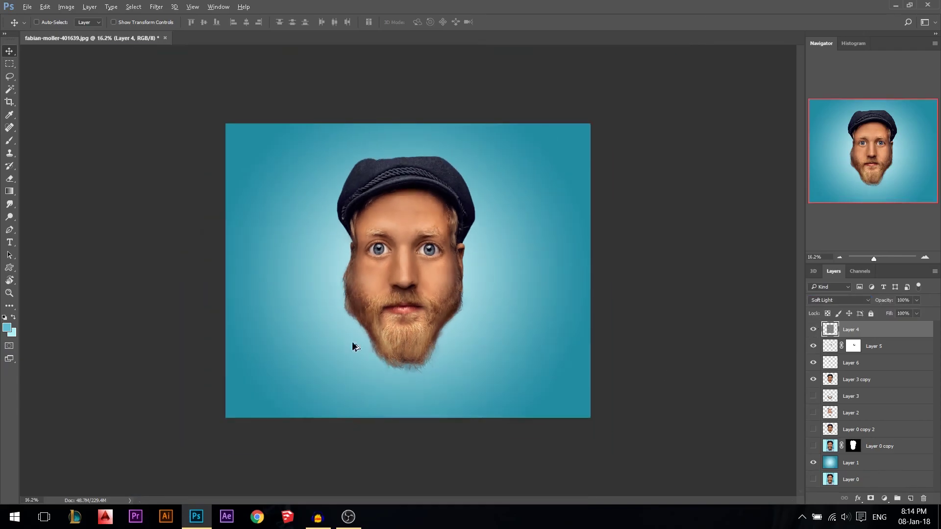
{"action": "scroll", "coordinate": [367, 248], "scroll_direction": "up", "scroll_amount": 2}
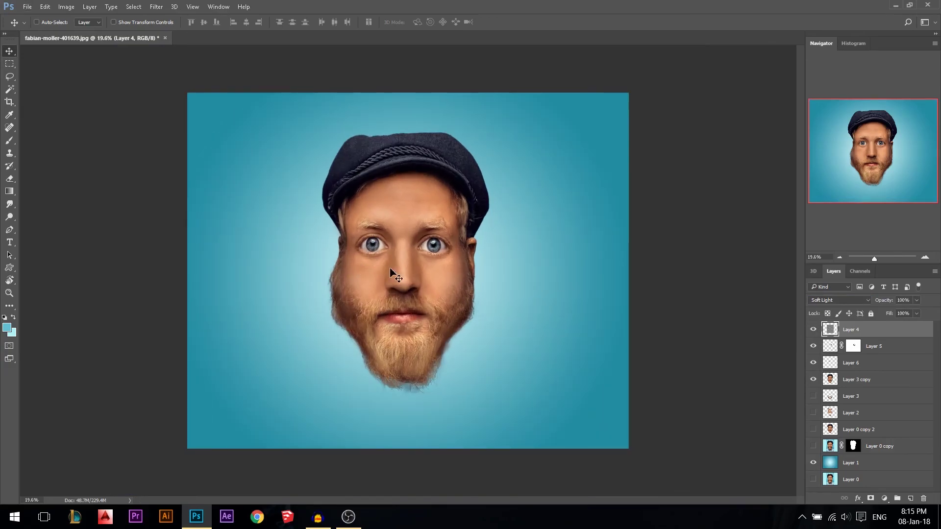
{"action": "left_click", "coordinate": [322, 514]}
{"action": "key", "text": "alt+Tab"}
{"action": "scroll", "coordinate": [441, 295], "scroll_direction": "up", "scroll_amount": 2}
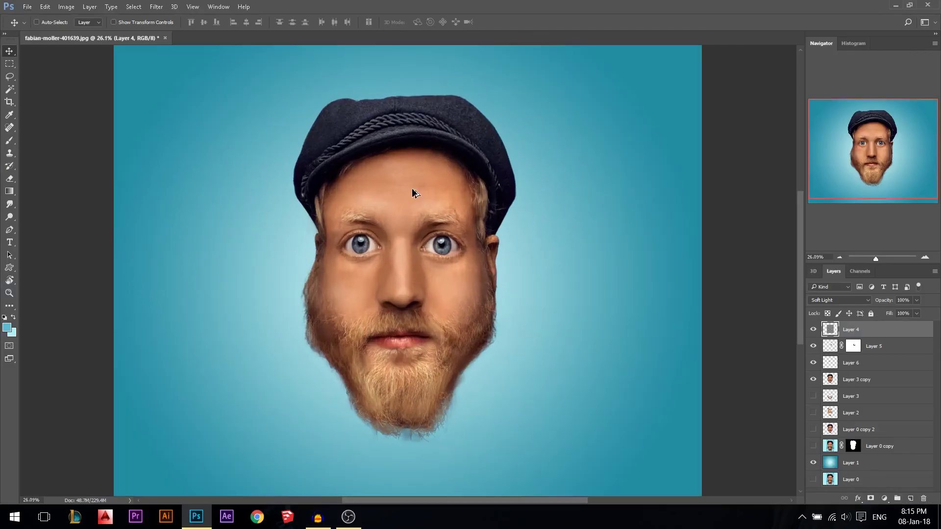